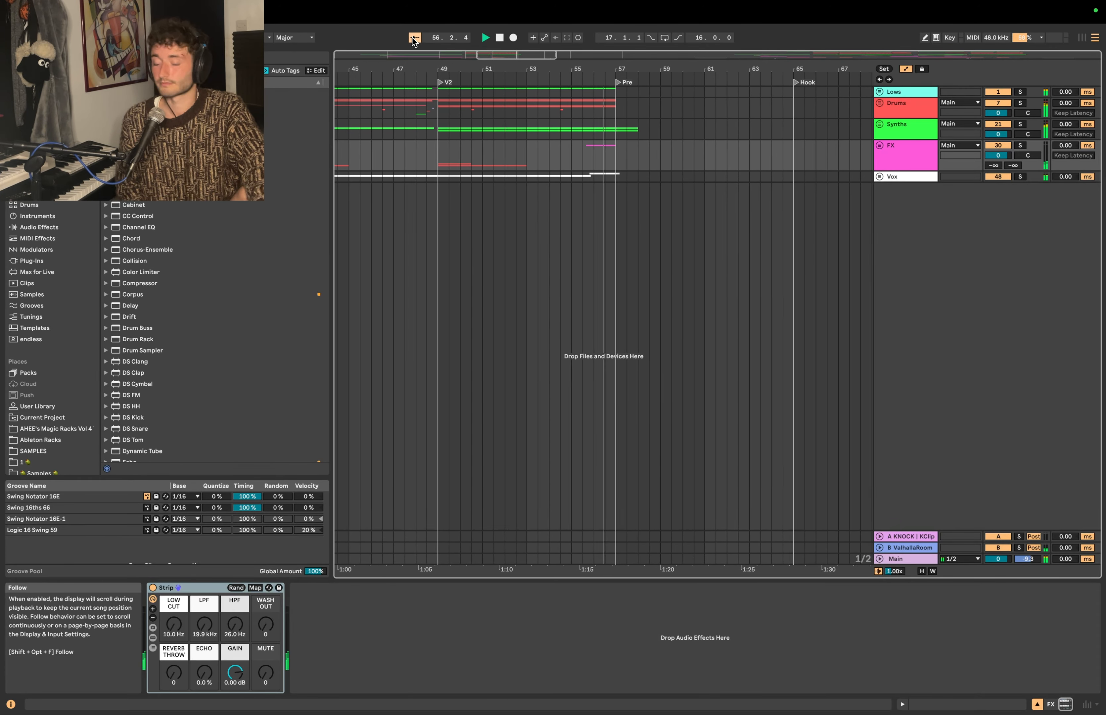
Step: Listen to the full arrangement with a wider view of the timeline, and stop playback
{"action": "left_click", "coordinate": [406, 125]}
{"action": "key", "text": "minus"}
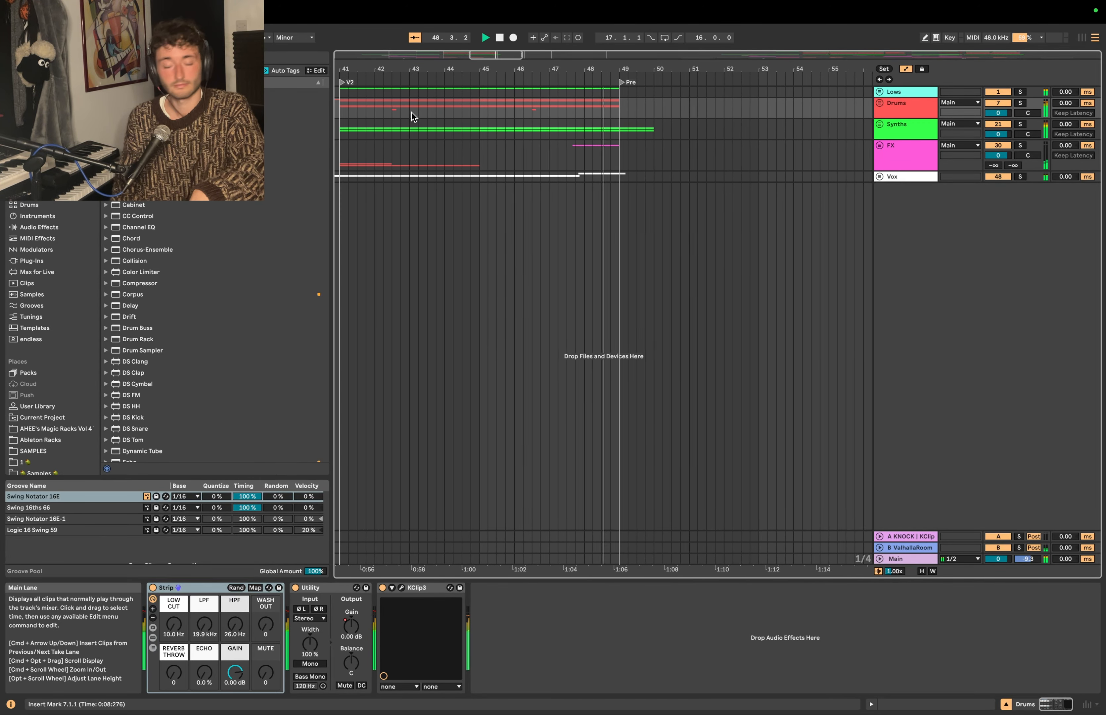
{"action": "key", "text": "space"}
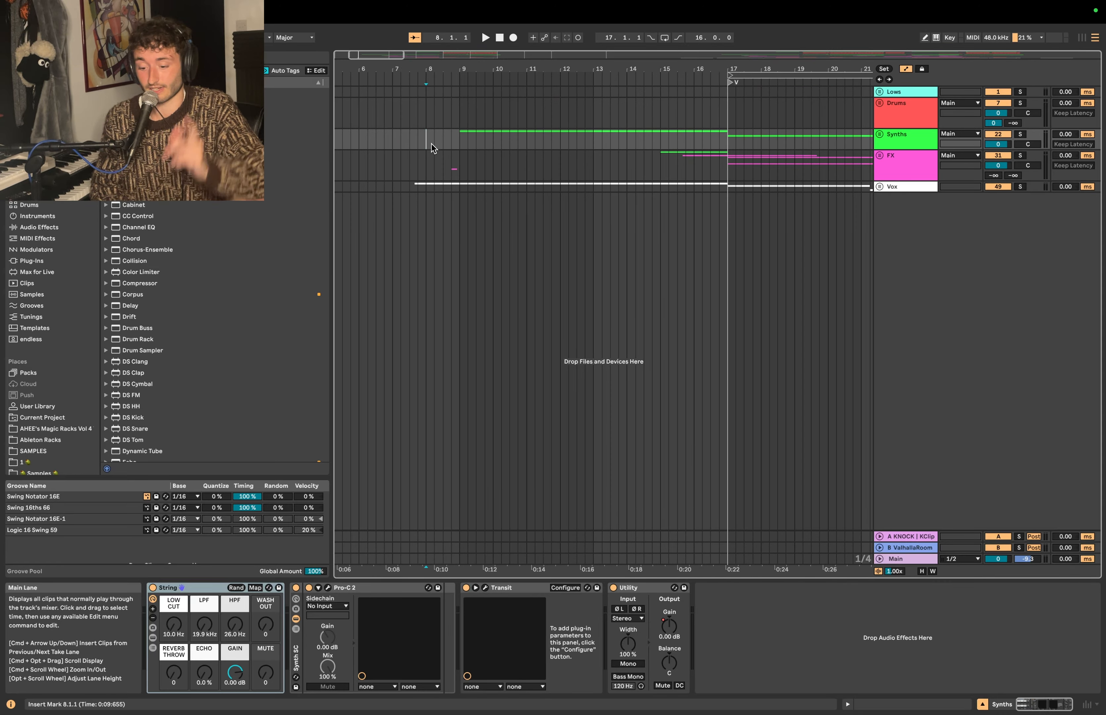
Step: Open the Intro Pad's Serum 2 MIDI clip and highlight its chord notes one chord after another
{"action": "left_click", "coordinate": [595, 186]}
{"action": "double_click", "coordinate": [595, 186]}
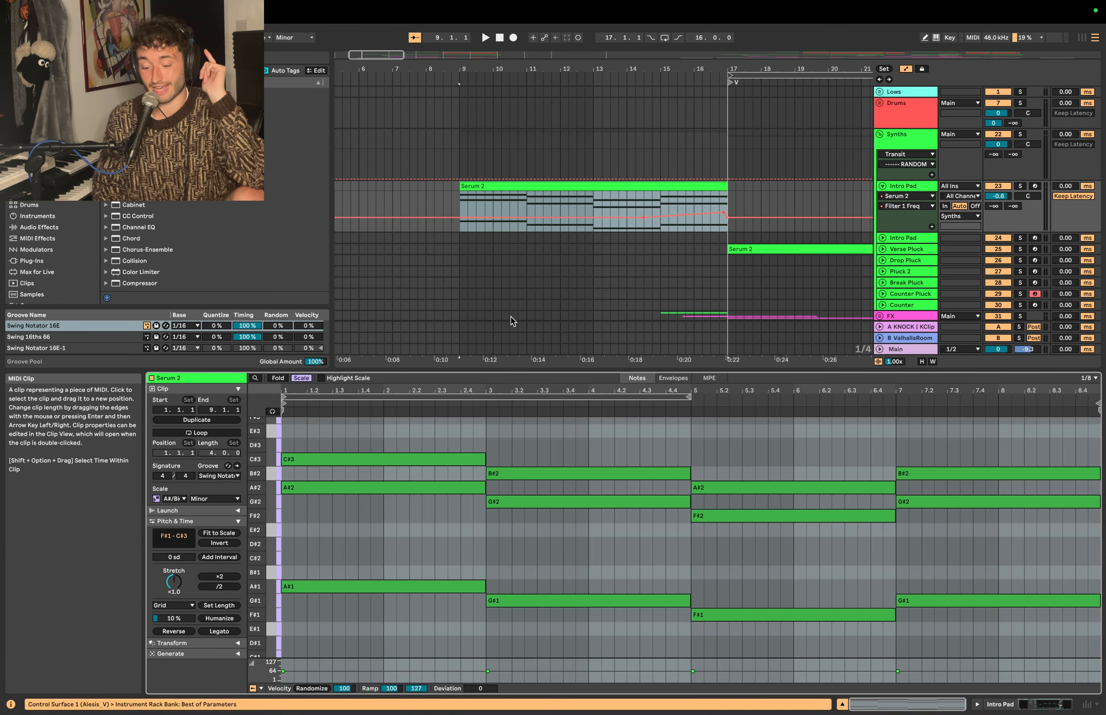
{"action": "left_click", "coordinate": [336, 627]}
{"action": "left_click_drag", "start_coordinate": [334, 623], "coordinate": [614, 626]}
{"action": "left_click_drag", "start_coordinate": [766, 450], "coordinate": [768, 639]}
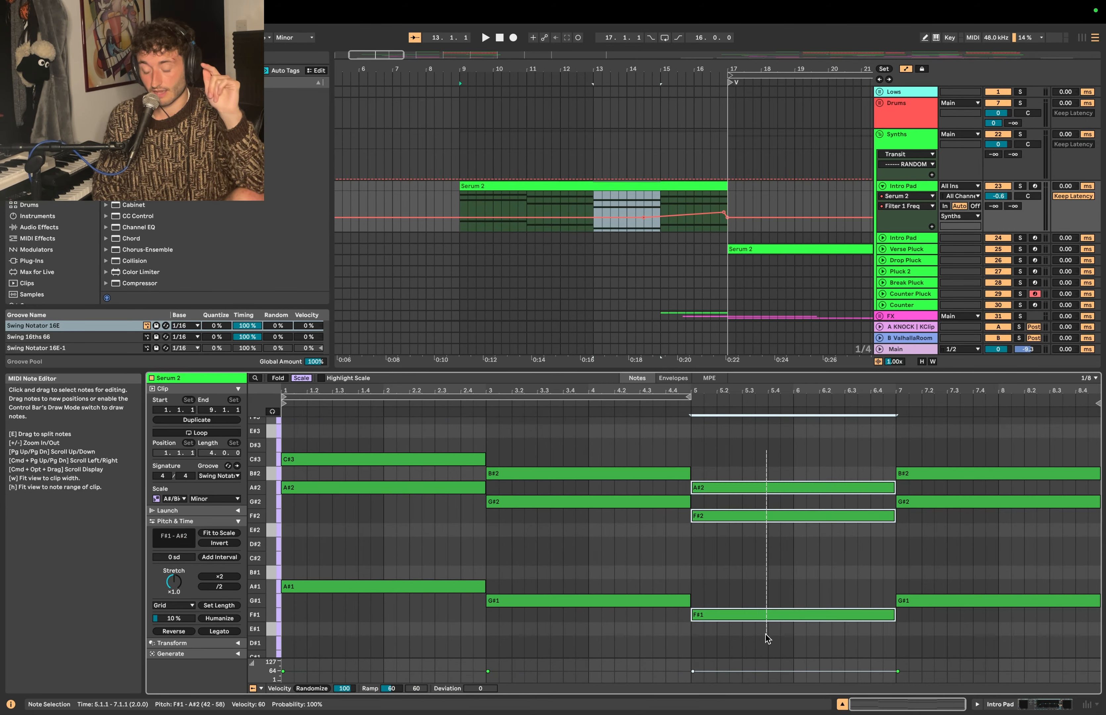
{"action": "left_click_drag", "start_coordinate": [961, 434], "coordinate": [975, 648]}
{"action": "left_click", "coordinate": [518, 186]}
{"action": "key", "text": "shift+Tab"}
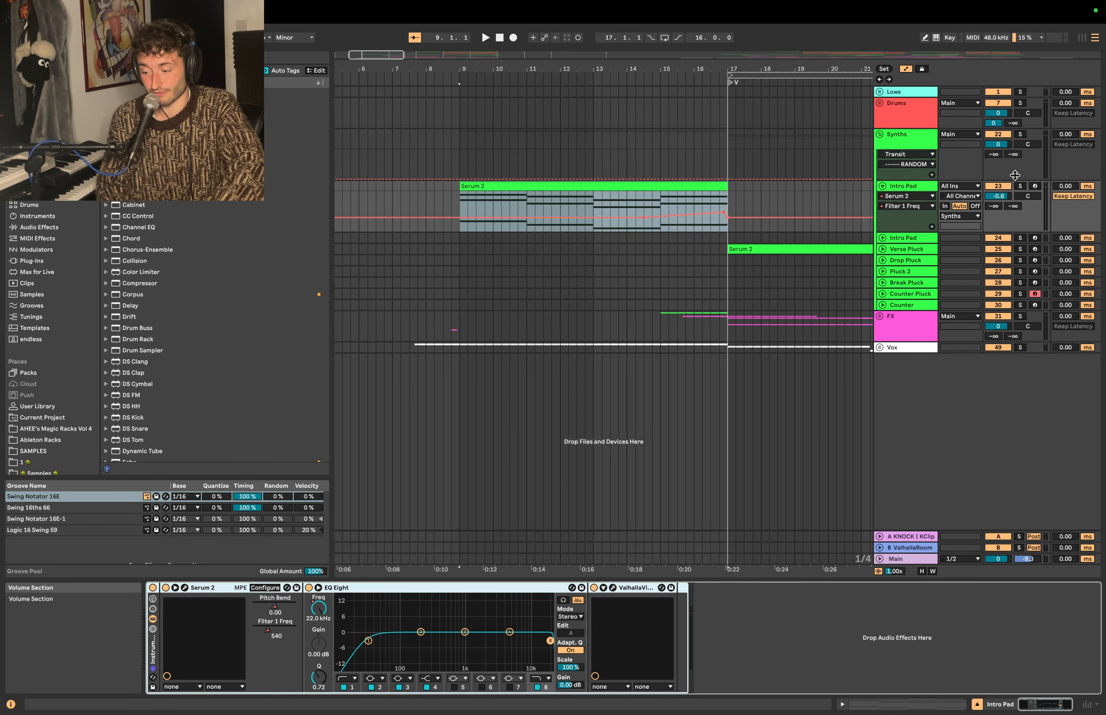
{"action": "left_click", "coordinate": [1019, 186]}
{"action": "key", "text": "space"}
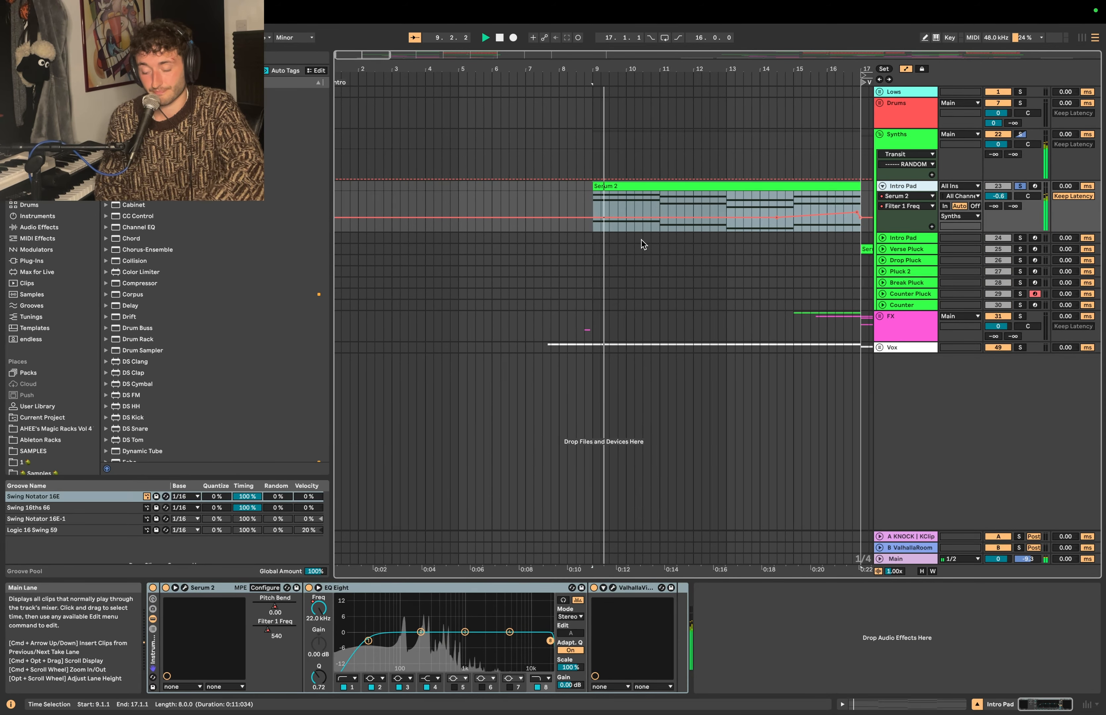
Step: Open the Intro Pad's Serum 2 window, reposition it higher and examine the noise oscillator's sample
{"action": "left_click", "coordinate": [185, 587]}
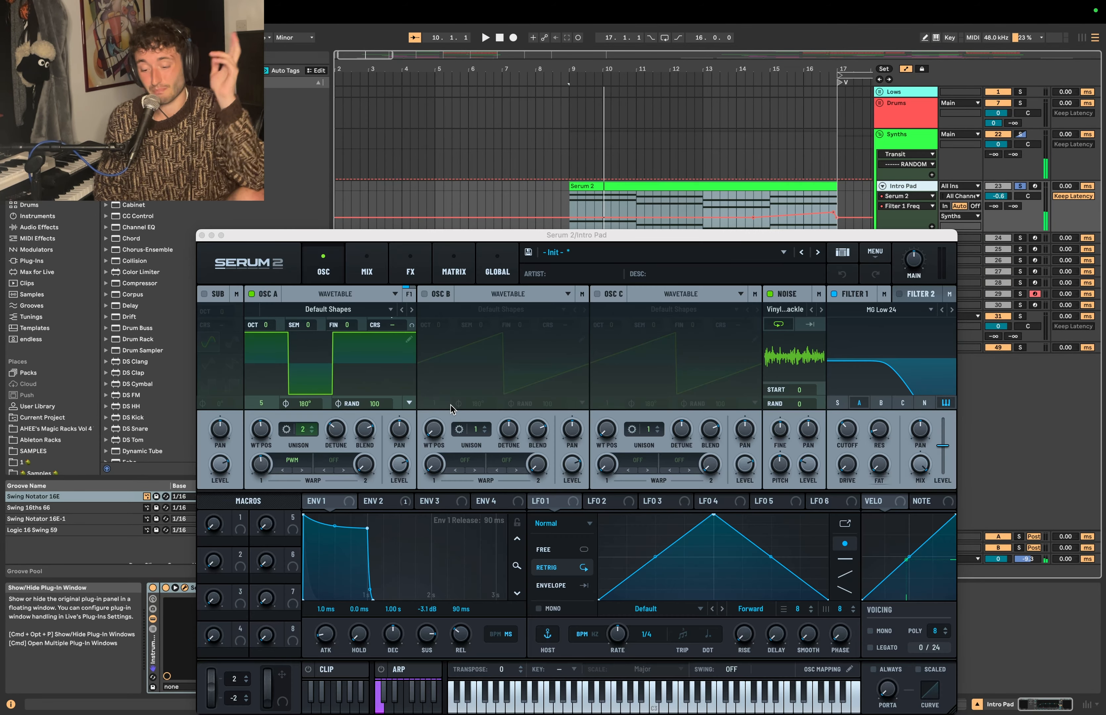
{"action": "left_click_drag", "start_coordinate": [564, 234], "coordinate": [543, 111]}
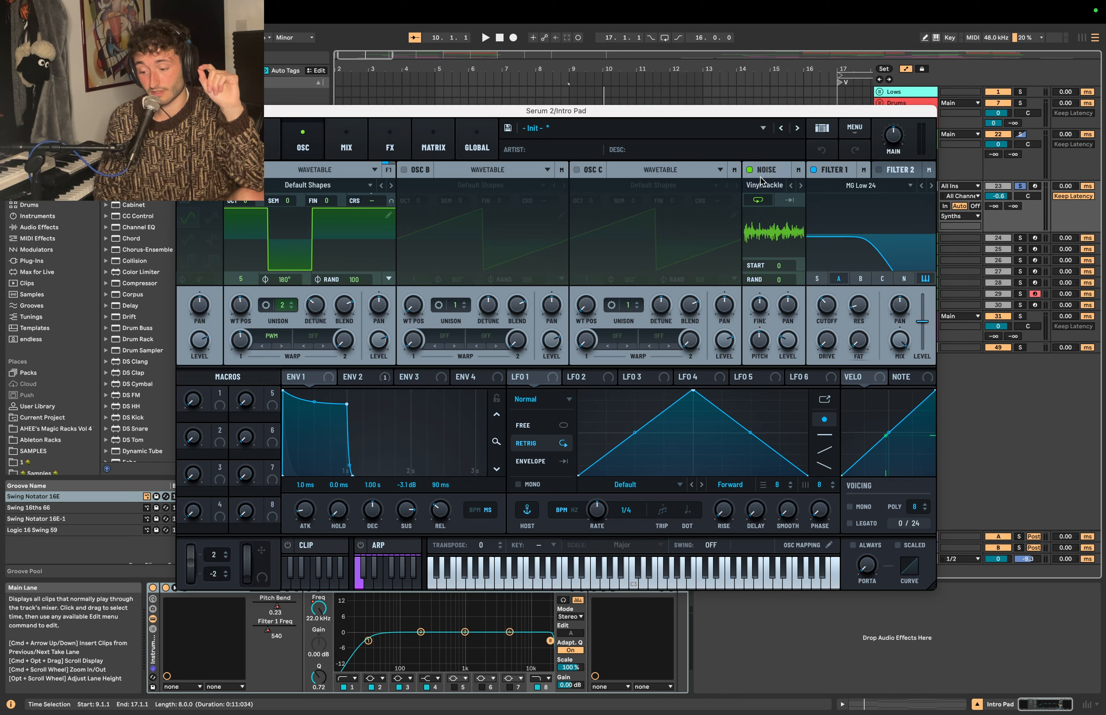
{"action": "left_click", "coordinate": [769, 185]}
{"action": "left_click", "coordinate": [771, 187]}
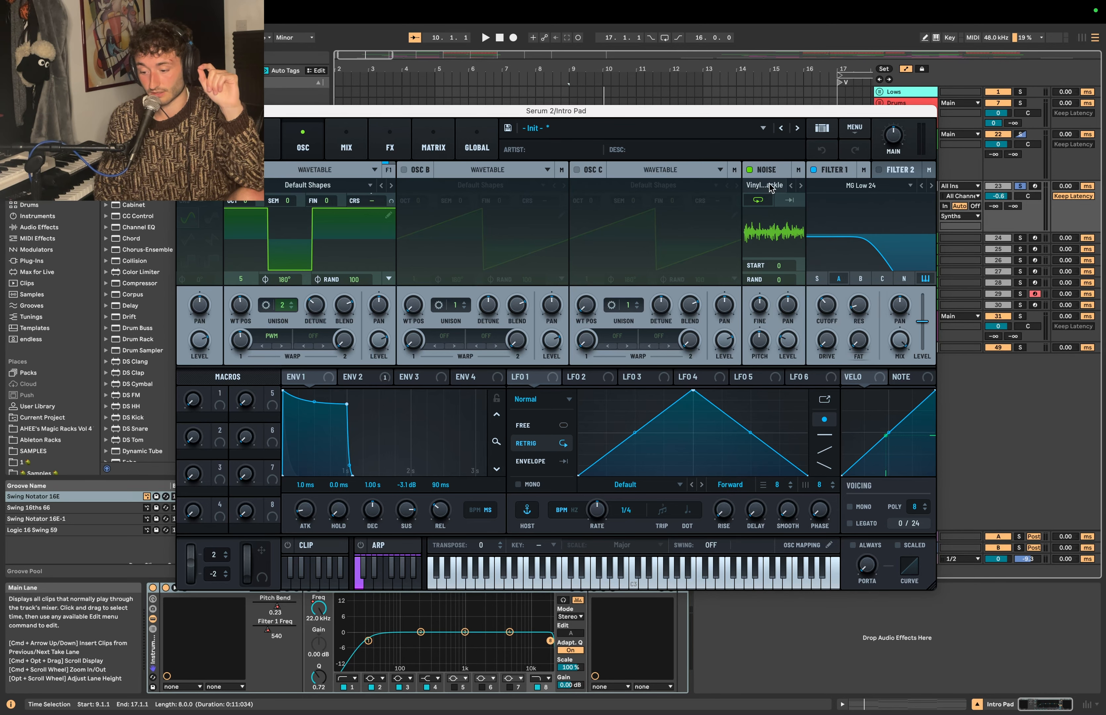
Step: Examine the Env 2 to A Coarse Pitch modulation in Serum's matrix and the Env 2 shape, and play the pad
{"action": "left_click", "coordinate": [433, 144]}
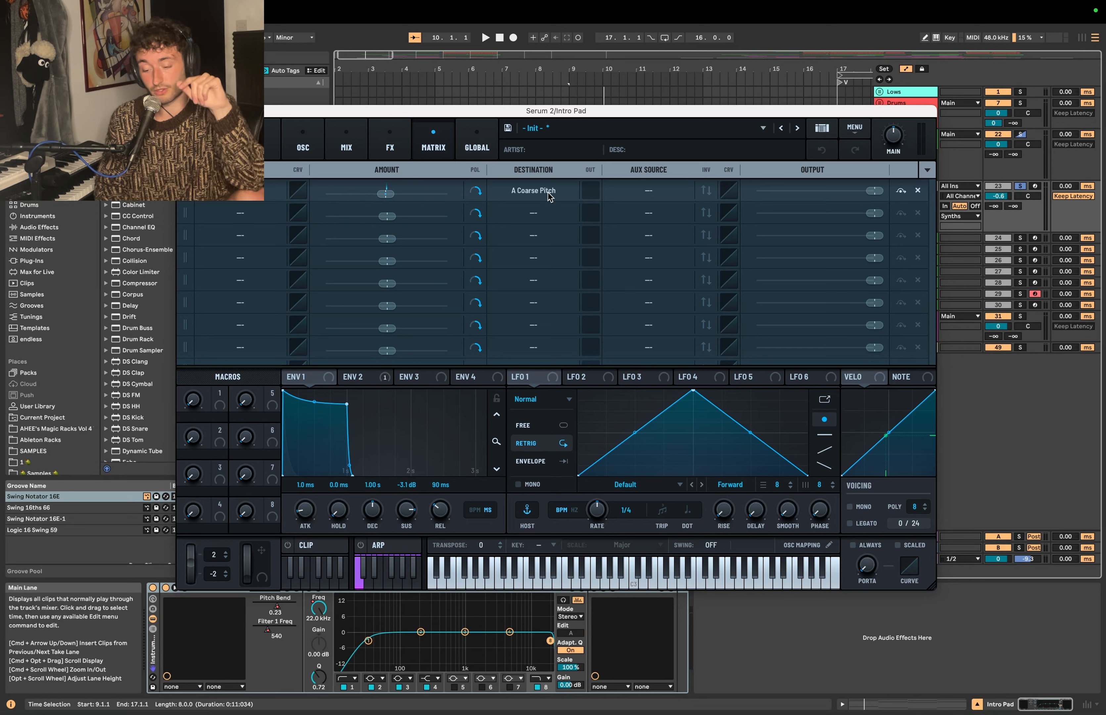
{"action": "left_click", "coordinate": [388, 194]}
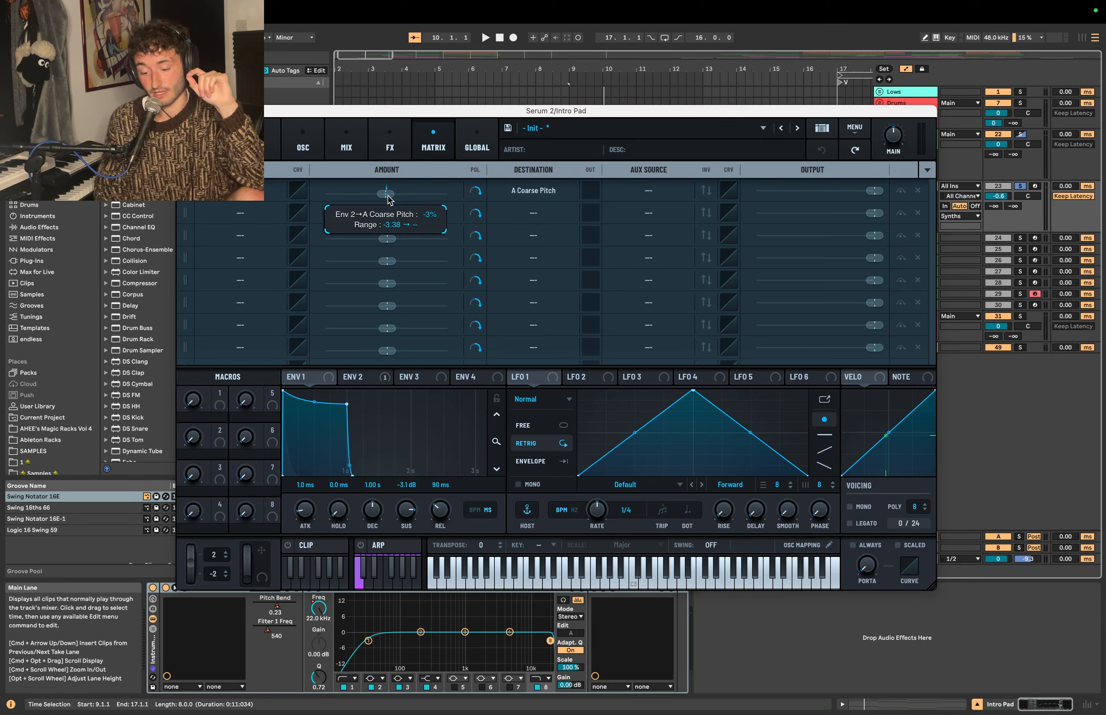
{"action": "left_click", "coordinate": [342, 378]}
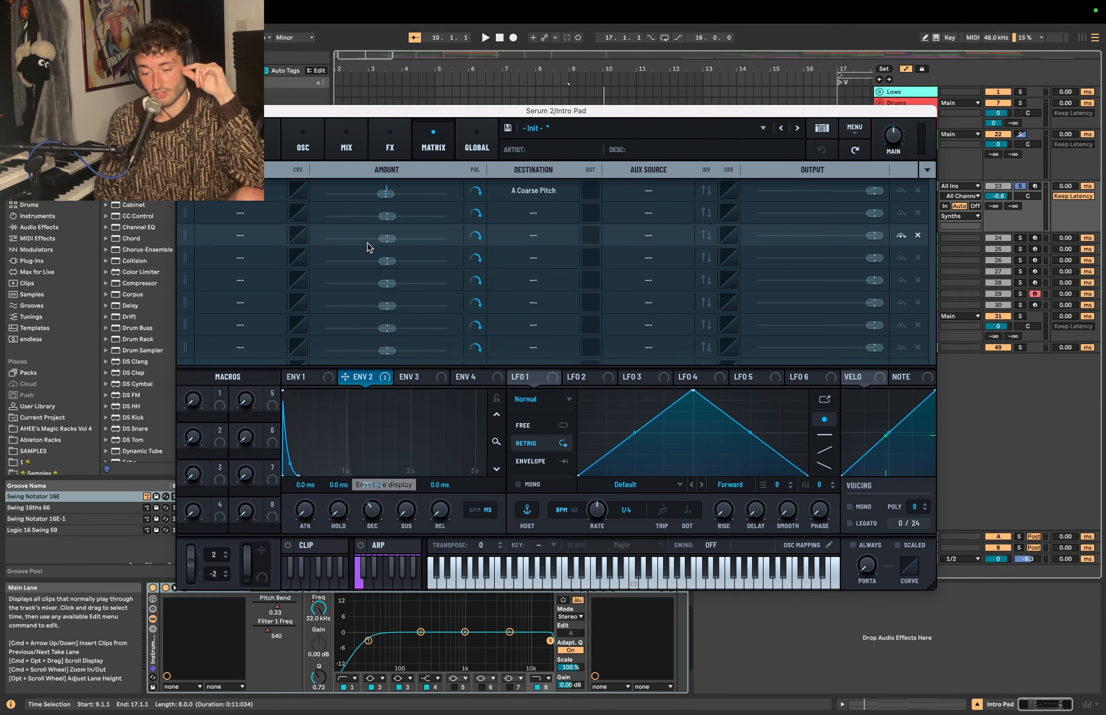
{"action": "left_click", "coordinate": [384, 197]}
{"action": "key", "text": "space"}
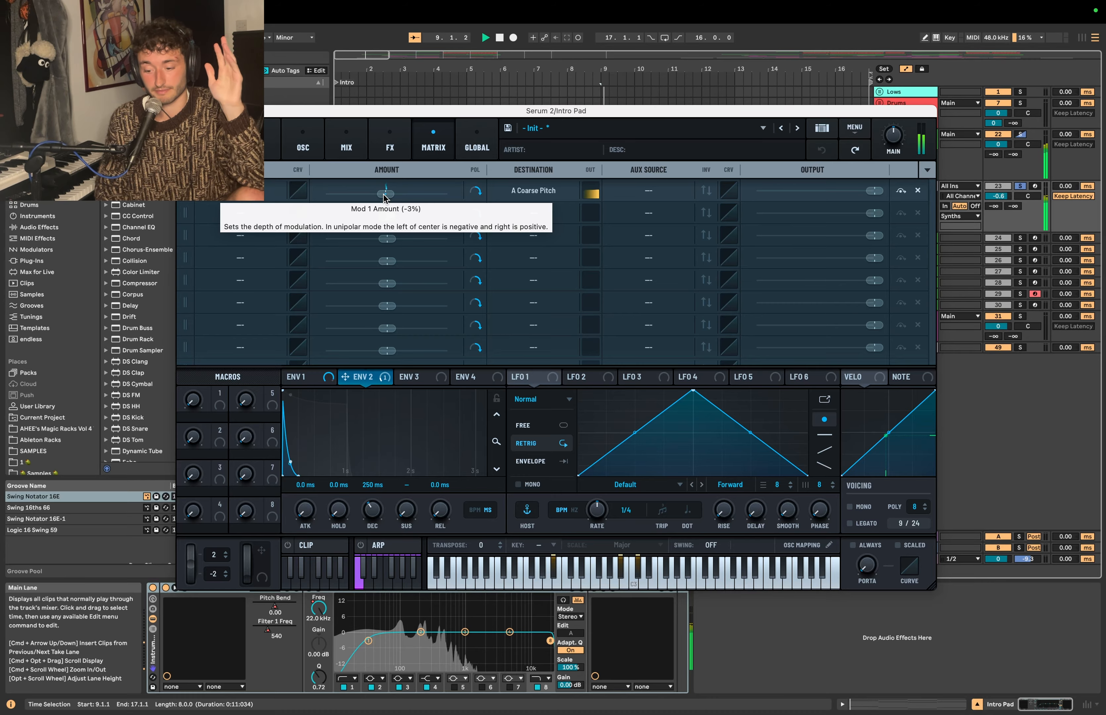
Step: Close the synth window, show the Intro Pad's Pitch Bend automation and highlight the bends around bars 10 and 14
{"action": "left_click", "coordinate": [183, 111]}
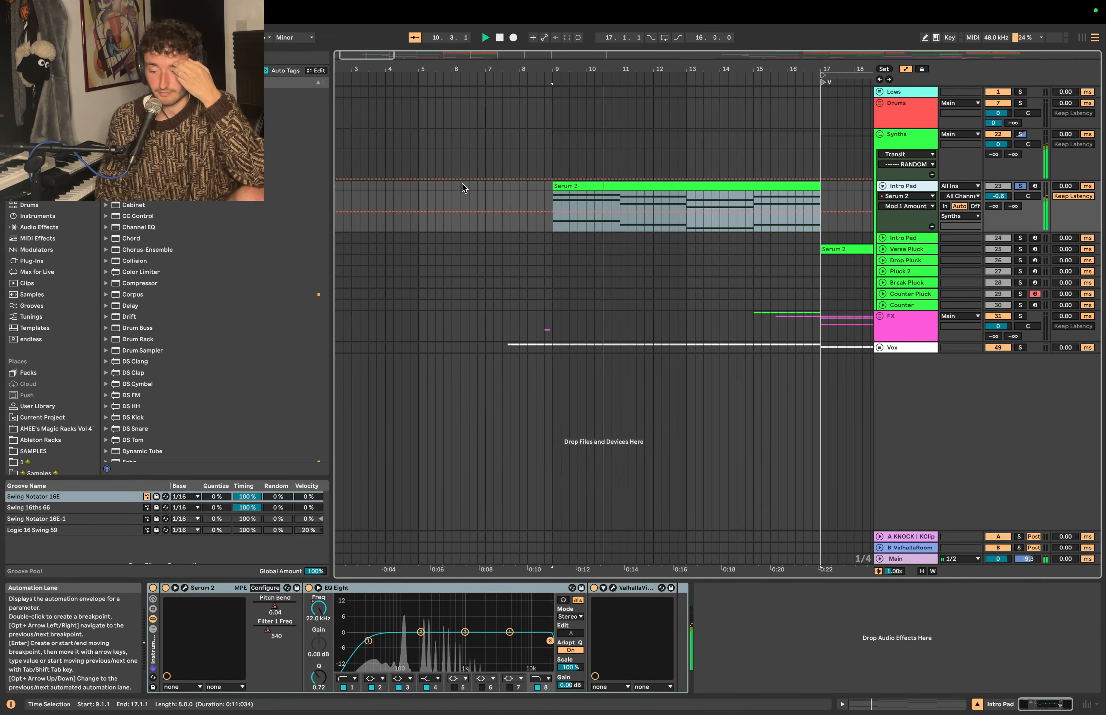
{"action": "left_click", "coordinate": [906, 206]}
{"action": "left_click", "coordinate": [908, 221]}
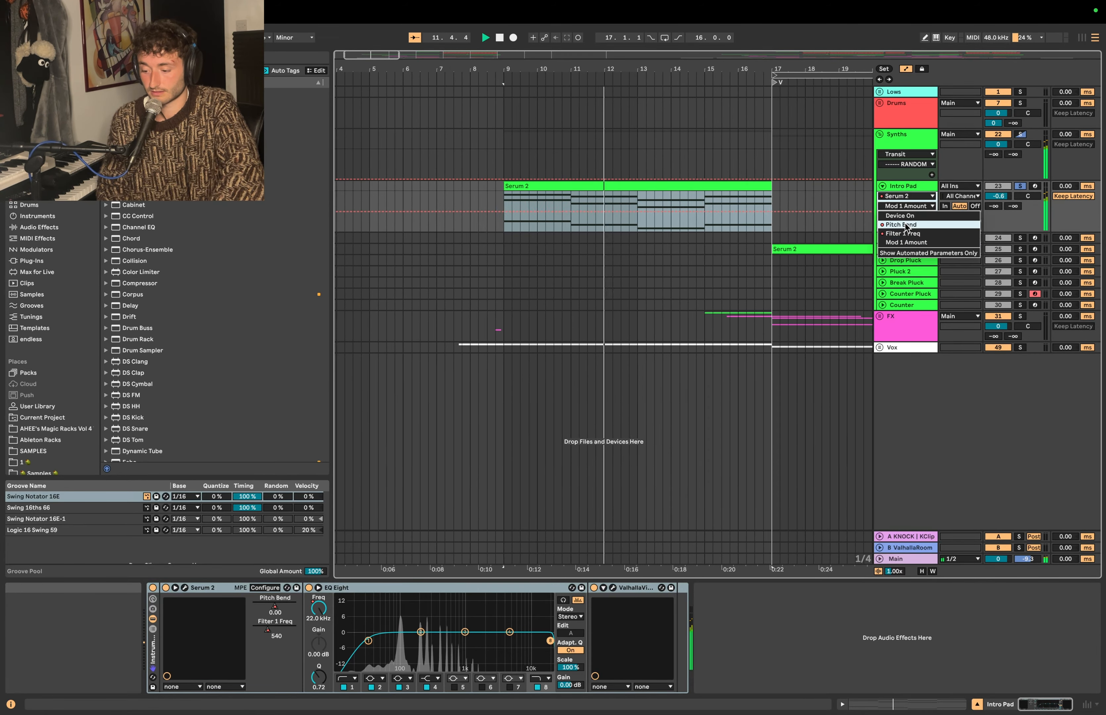
{"action": "scroll", "coordinate": [488, 198], "scroll_direction": "up", "scroll_amount": 5}
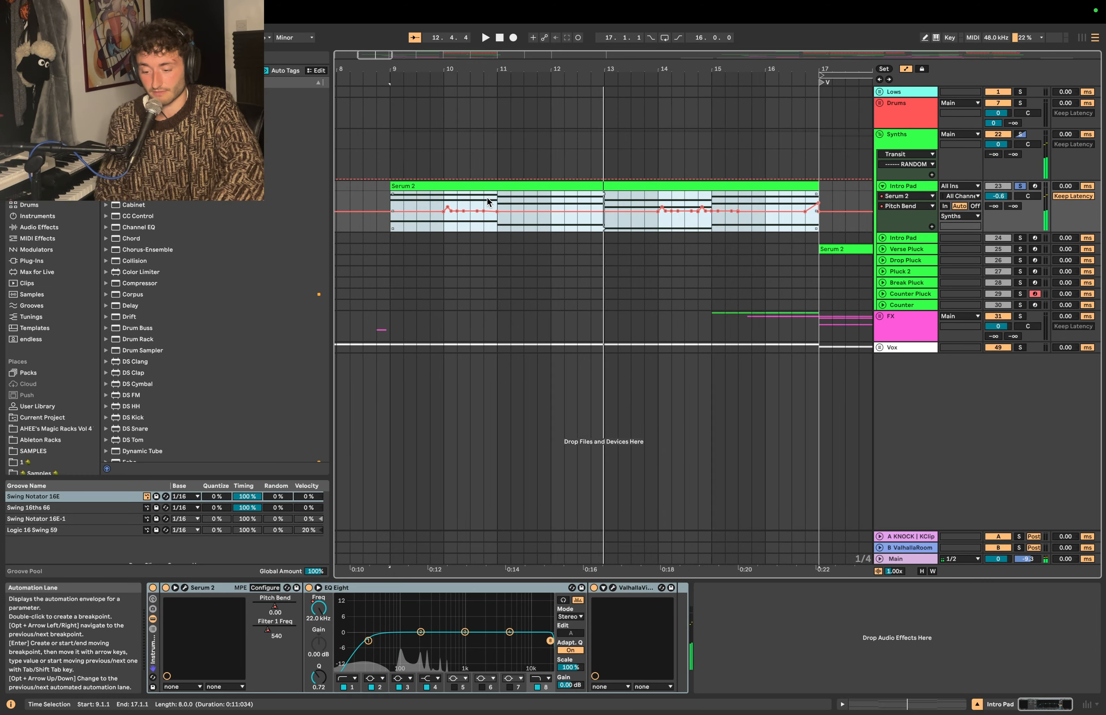
{"action": "key", "text": "space"}
{"action": "left_click_drag", "start_coordinate": [455, 203], "coordinate": [497, 203]}
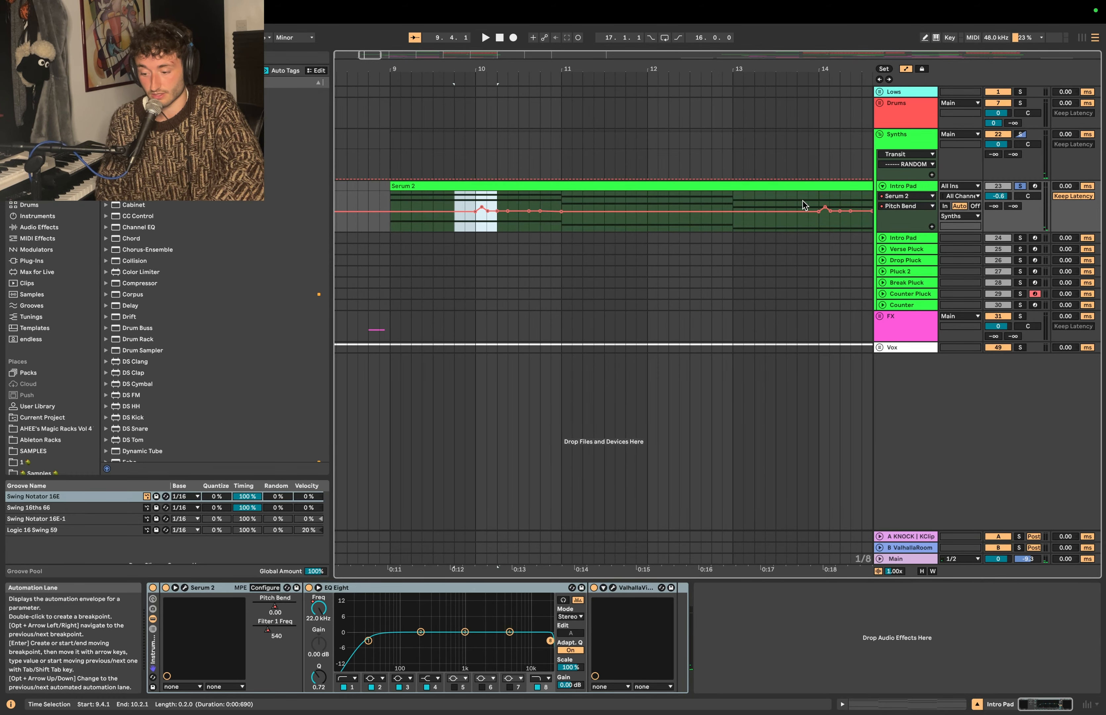
{"action": "left_click_drag", "start_coordinate": [808, 205], "coordinate": [837, 201]}
Step: Play the Intro Pad clip from bar 9 and unfold the Verse Pluck track
{"action": "left_click", "coordinate": [389, 195]}
{"action": "key", "text": "minus"}
{"action": "key", "text": "minus"}
{"action": "key", "text": "space"}
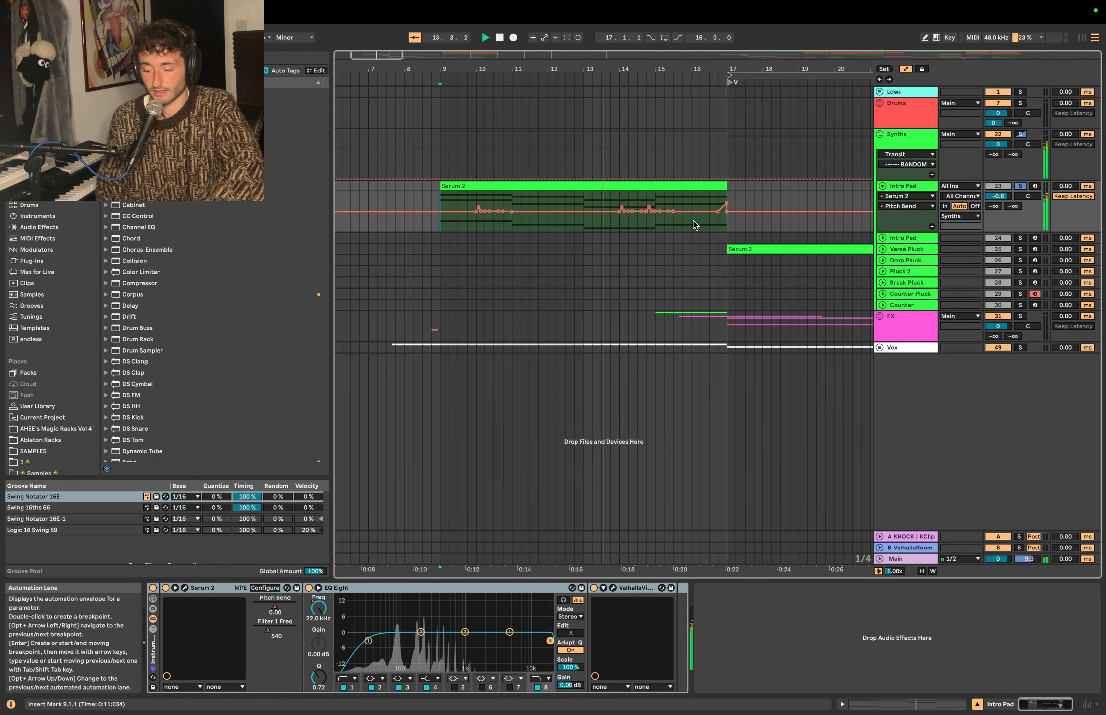
{"action": "key", "text": "minus"}
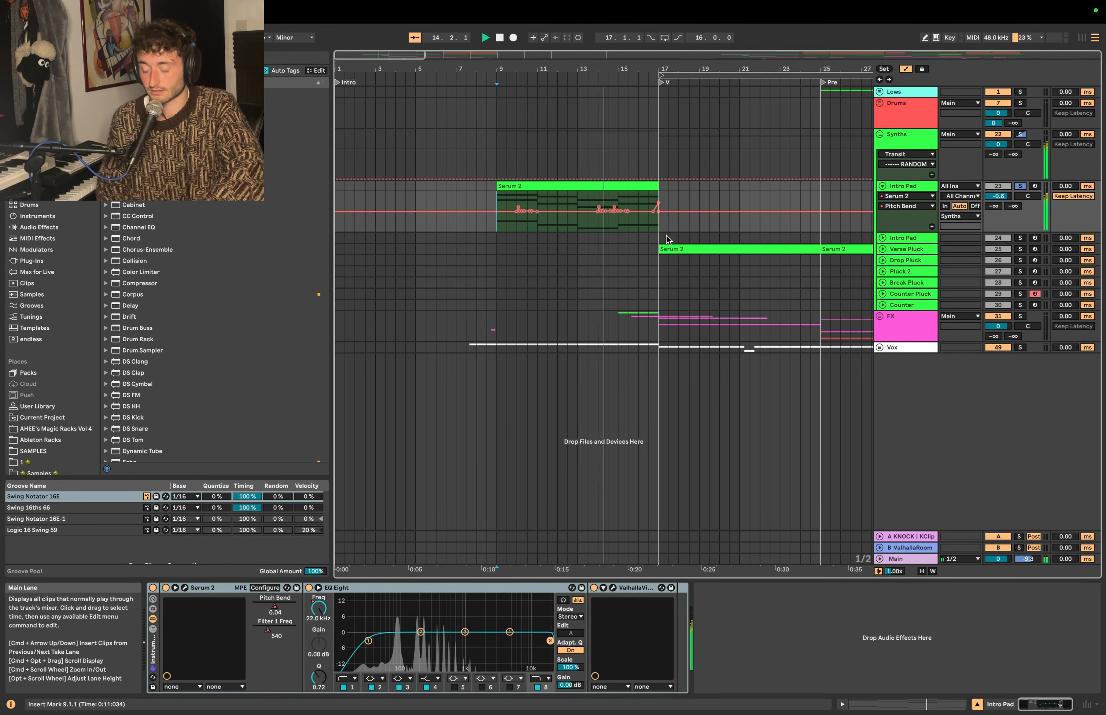
{"action": "left_click", "coordinate": [883, 249]}
{"action": "key", "text": "plus"}
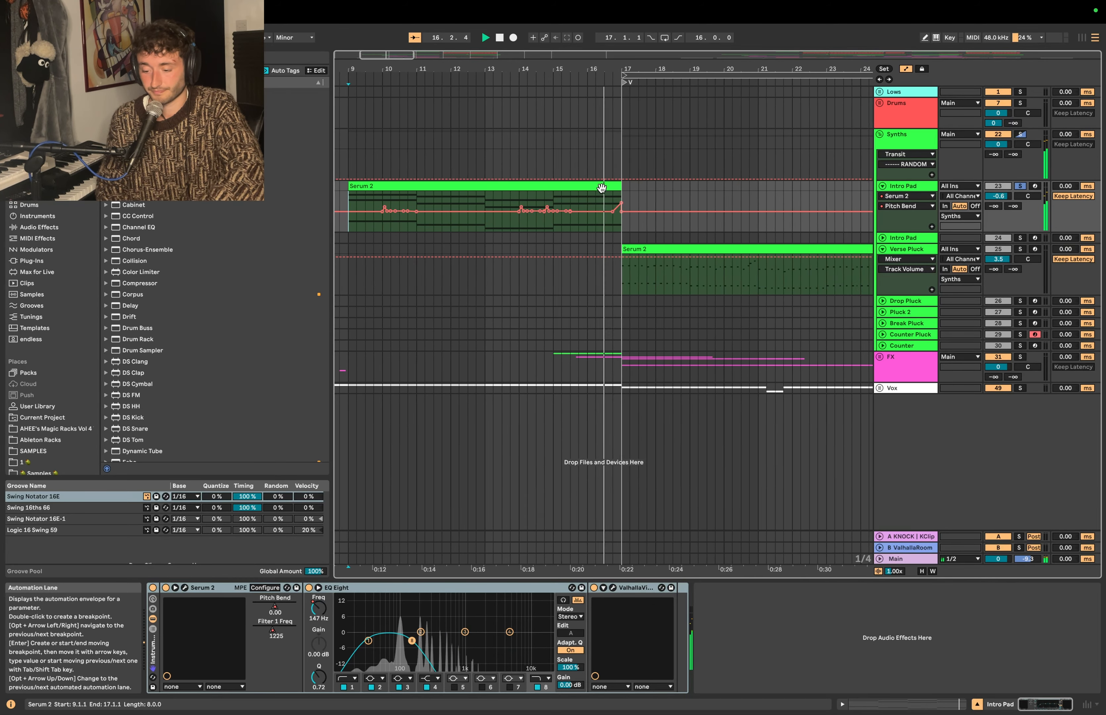
Step: Stop playback and highlight the Intro Pad's Filter 1 Freq automation rise leading up to bar 17
{"action": "left_click", "coordinate": [602, 186]}
{"action": "key", "text": "space"}
{"action": "key", "text": "minus"}
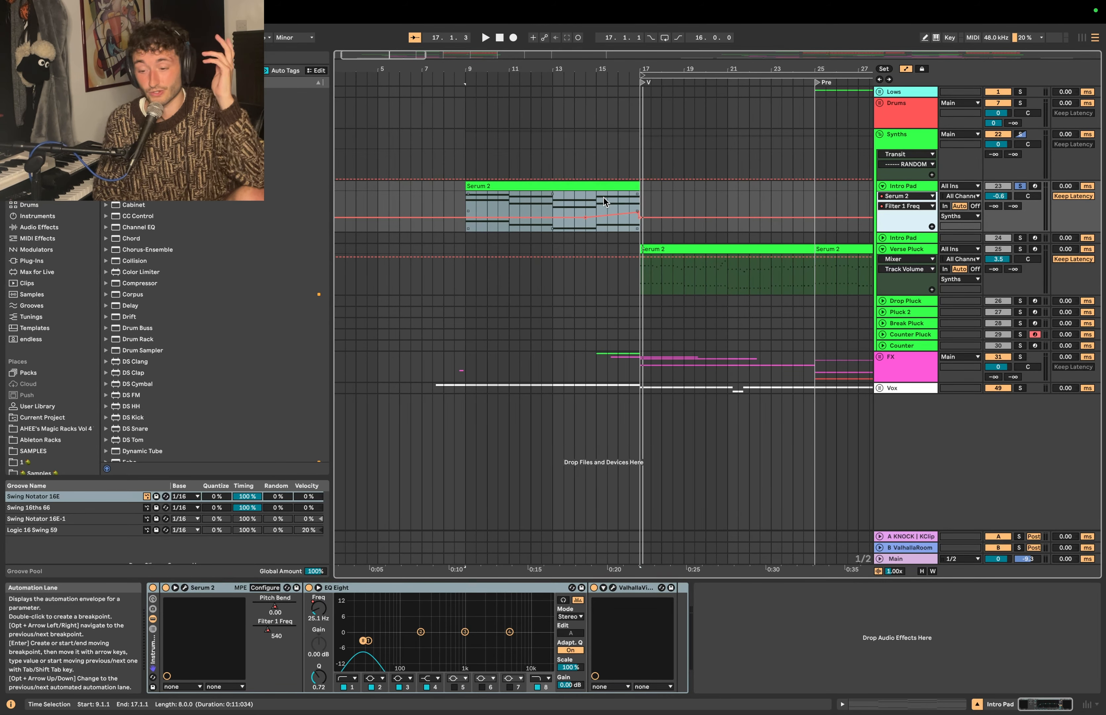
{"action": "left_click_drag", "start_coordinate": [584, 205], "coordinate": [637, 202]}
{"action": "key", "text": "plus"}
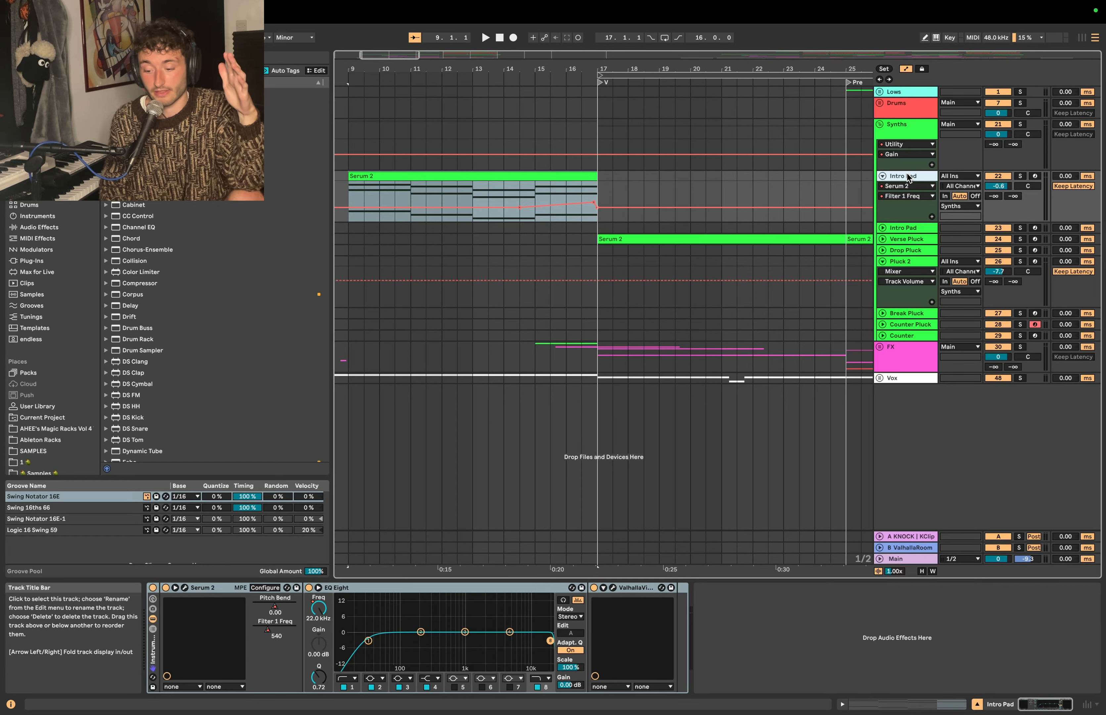
Step: Solo the Intro Pad and review its Serum 2 synth and the Pitch Bend automation from 13.3.1 to 15.3.1
{"action": "left_click", "coordinate": [1020, 175]}
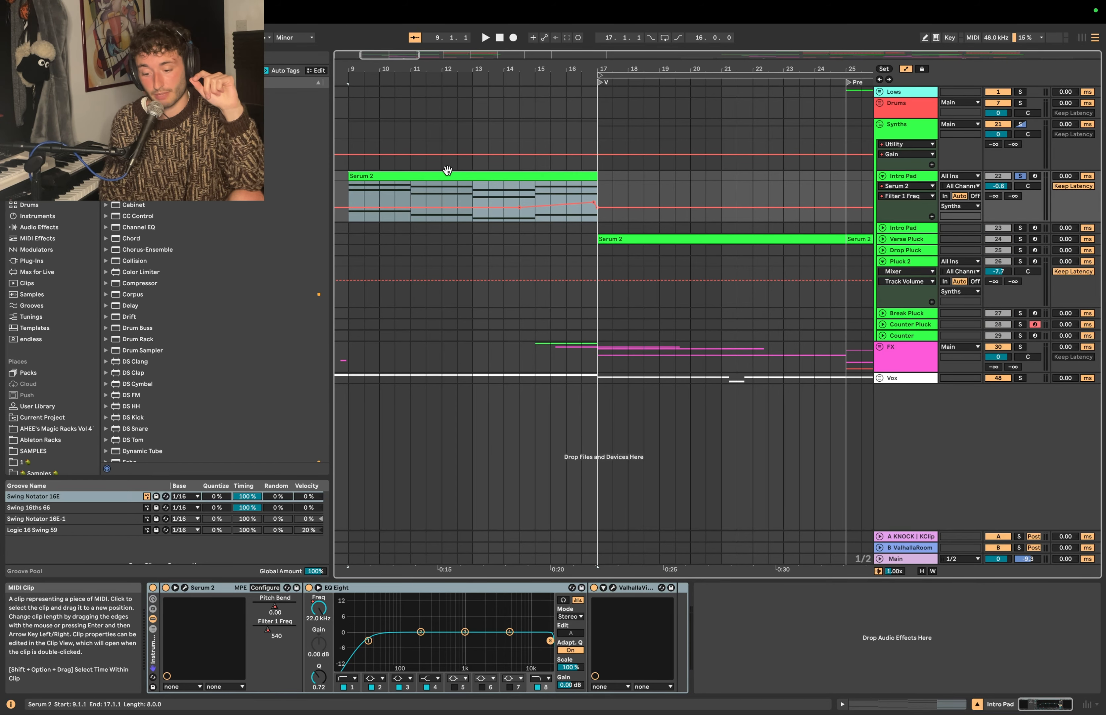
{"action": "left_click", "coordinate": [187, 588]}
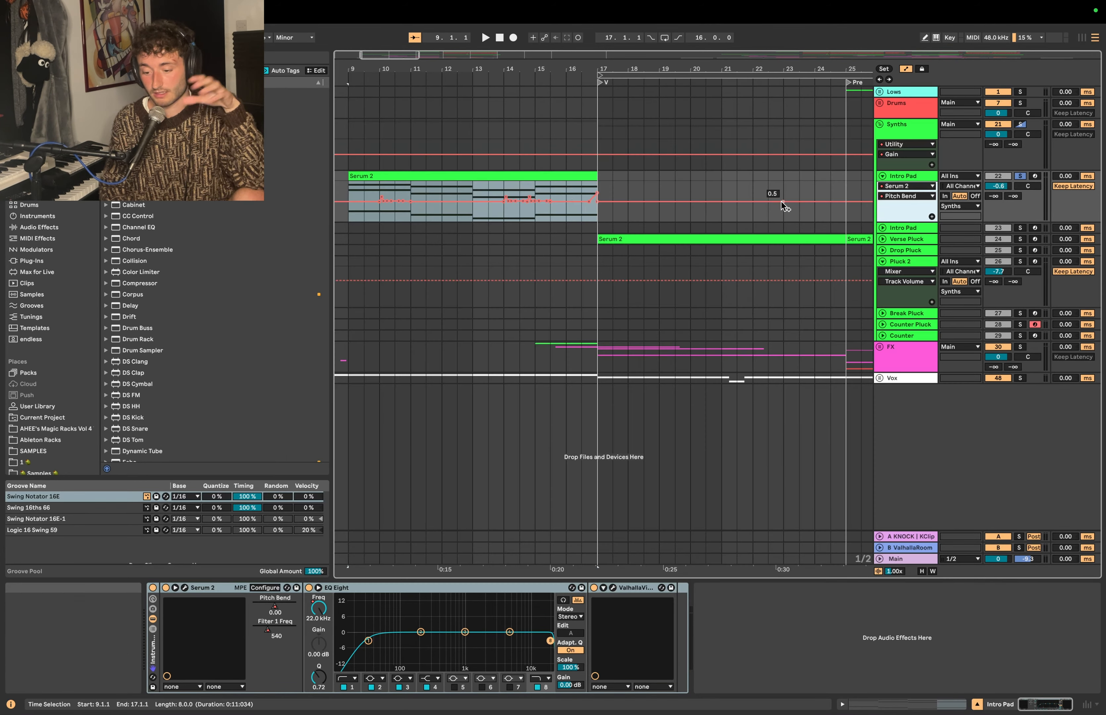
{"action": "key", "text": "super+alt+p"}
{"action": "left_click_drag", "start_coordinate": [496, 182], "coordinate": [558, 191]}
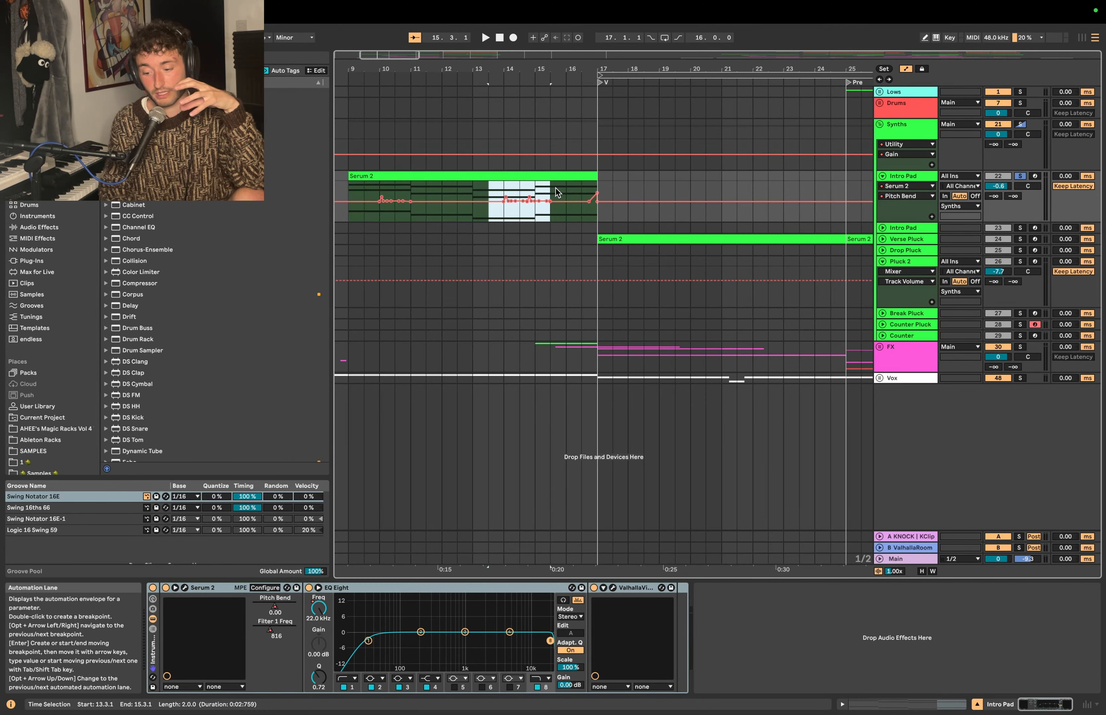
{"action": "left_click", "coordinate": [461, 176]}
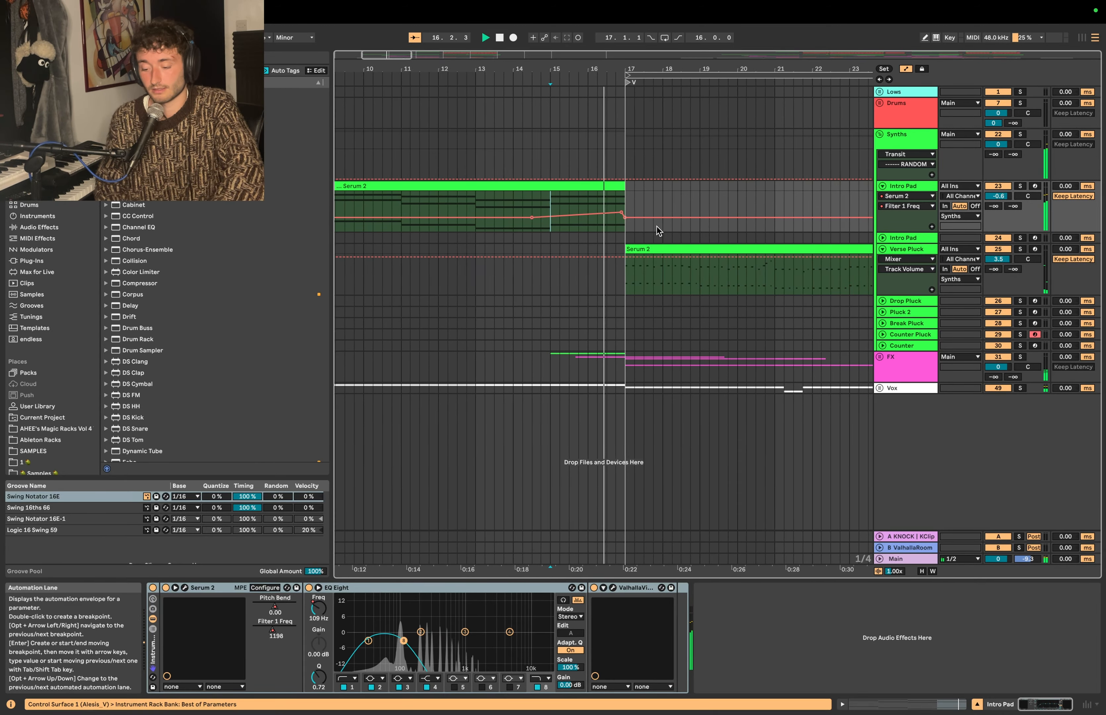
Step: Select the Verse Pluck clip starting at bar 17, stop playback and solo the Verse Pluck track
{"action": "key", "text": "plus"}
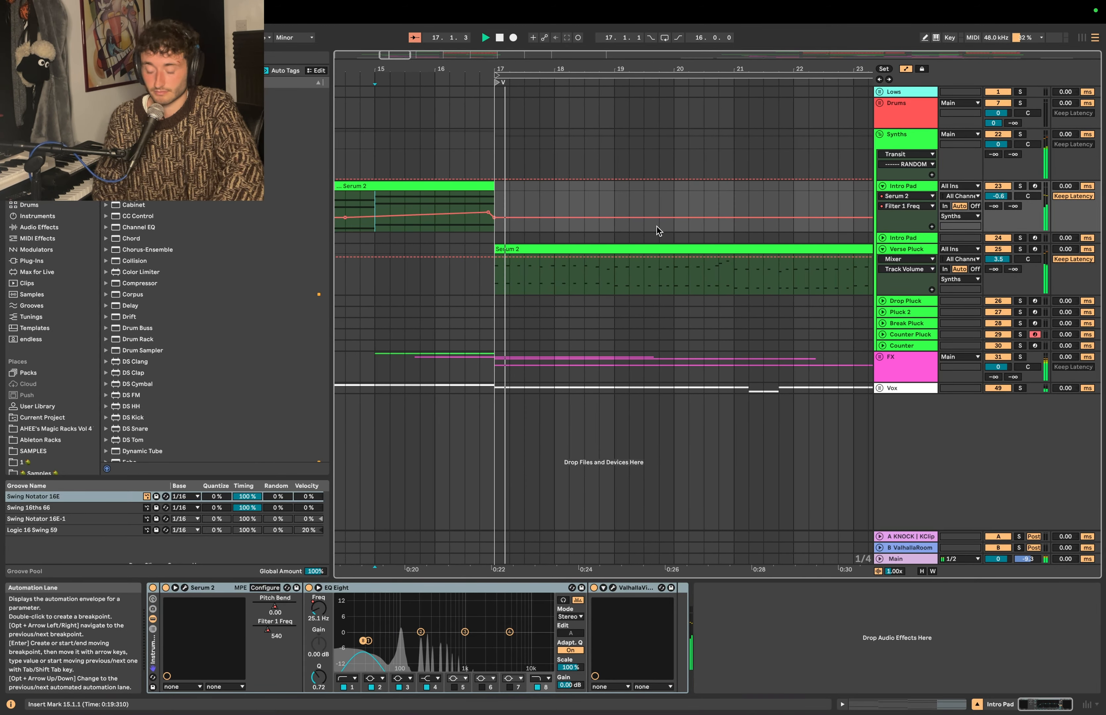
{"action": "double_click", "coordinate": [611, 245]}
{"action": "key", "text": "space"}
{"action": "left_click", "coordinate": [1019, 248]}
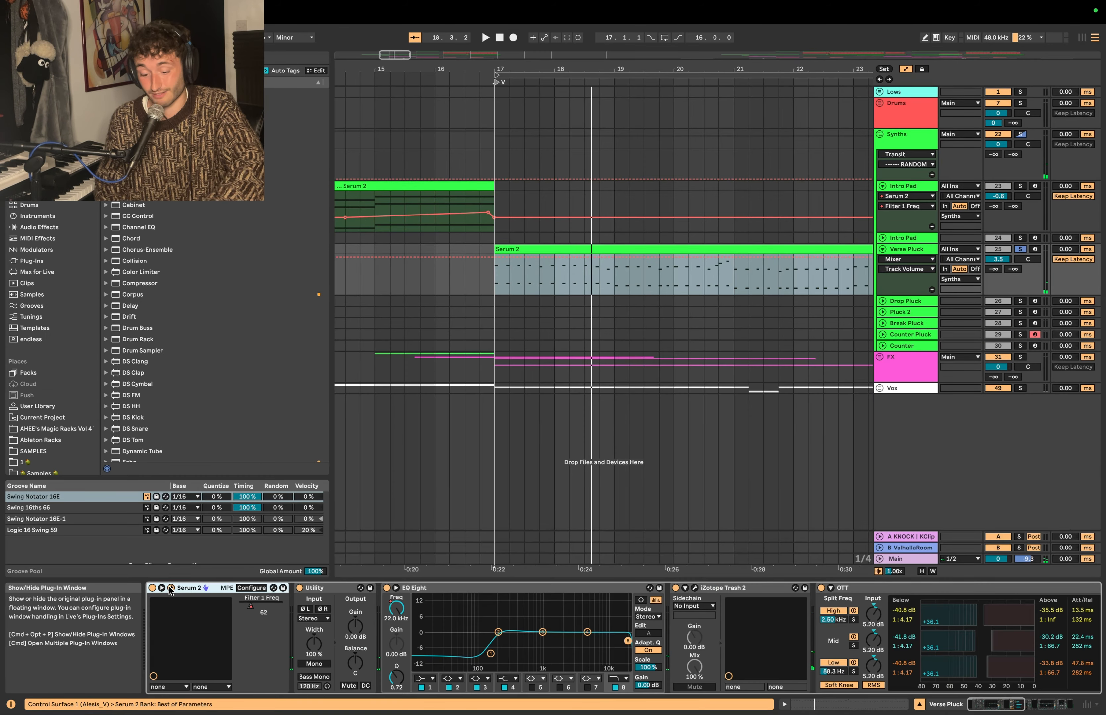
Step: Open the Verse Pluck's Serum 2 window and look through the factory Pluck presets around PL - Alive
{"action": "left_click", "coordinate": [171, 587]}
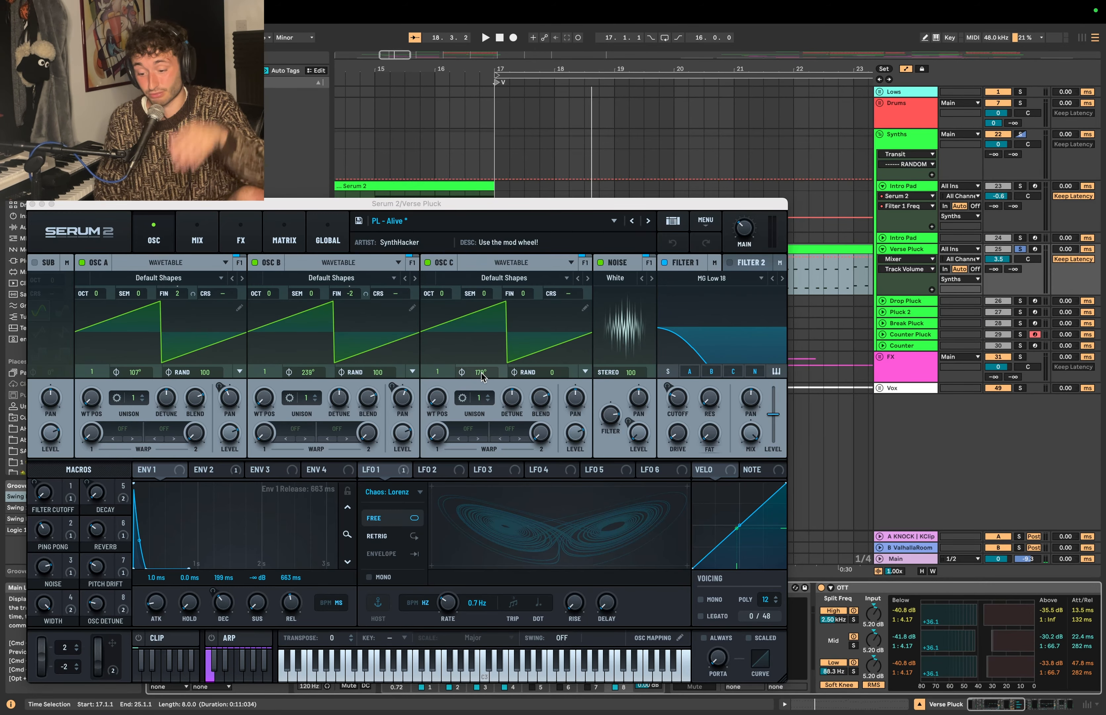
{"action": "left_click", "coordinate": [418, 220]}
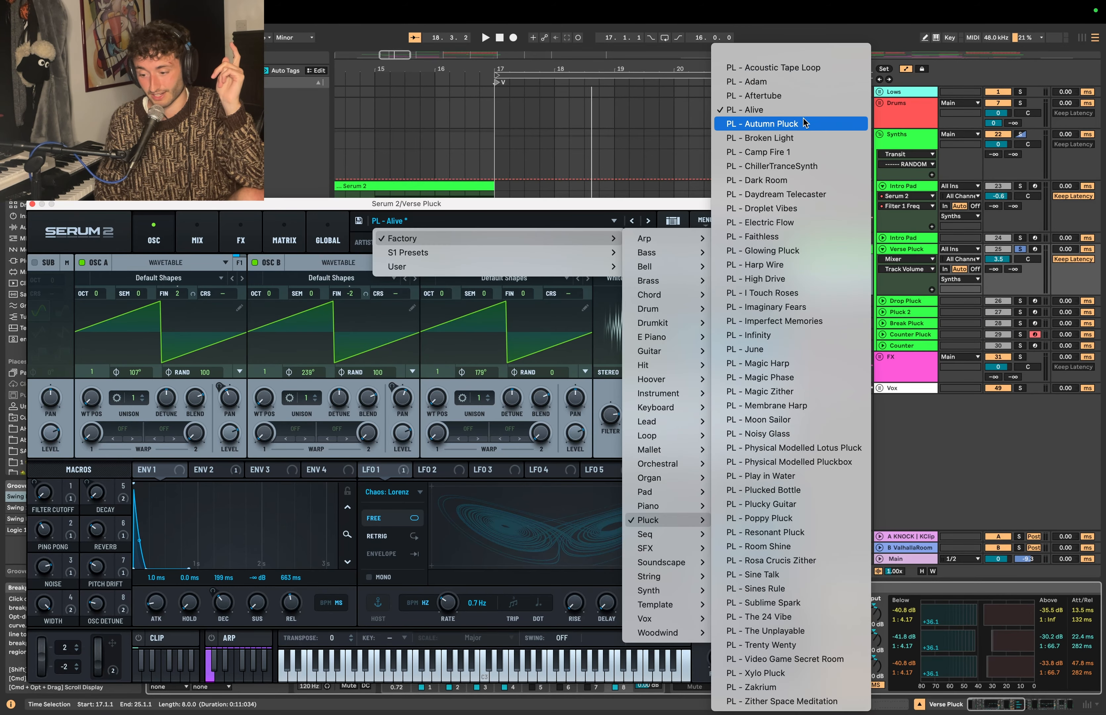
{"action": "left_click_drag", "start_coordinate": [358, 203], "coordinate": [509, 179]}
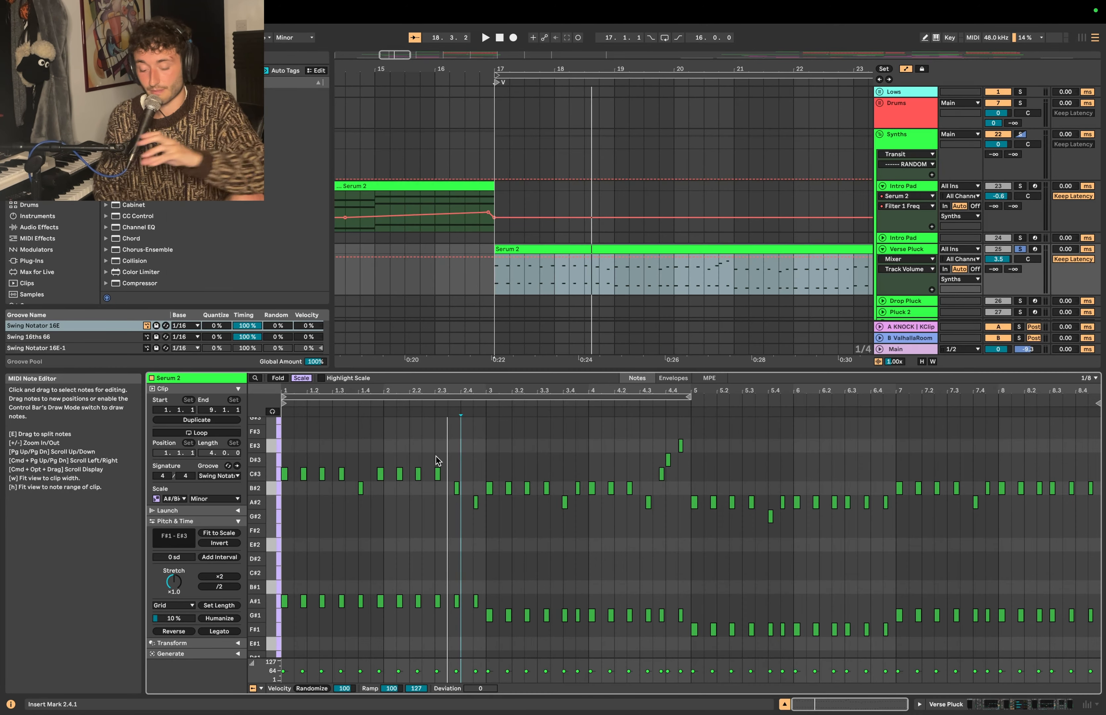
Step: Examine the Verse Pluck clip's upper melody notes and its A#1 bass notes in the note editor
{"action": "left_click", "coordinate": [361, 487]}
{"action": "left_click", "coordinate": [456, 488]}
{"action": "left_click", "coordinate": [473, 499]}
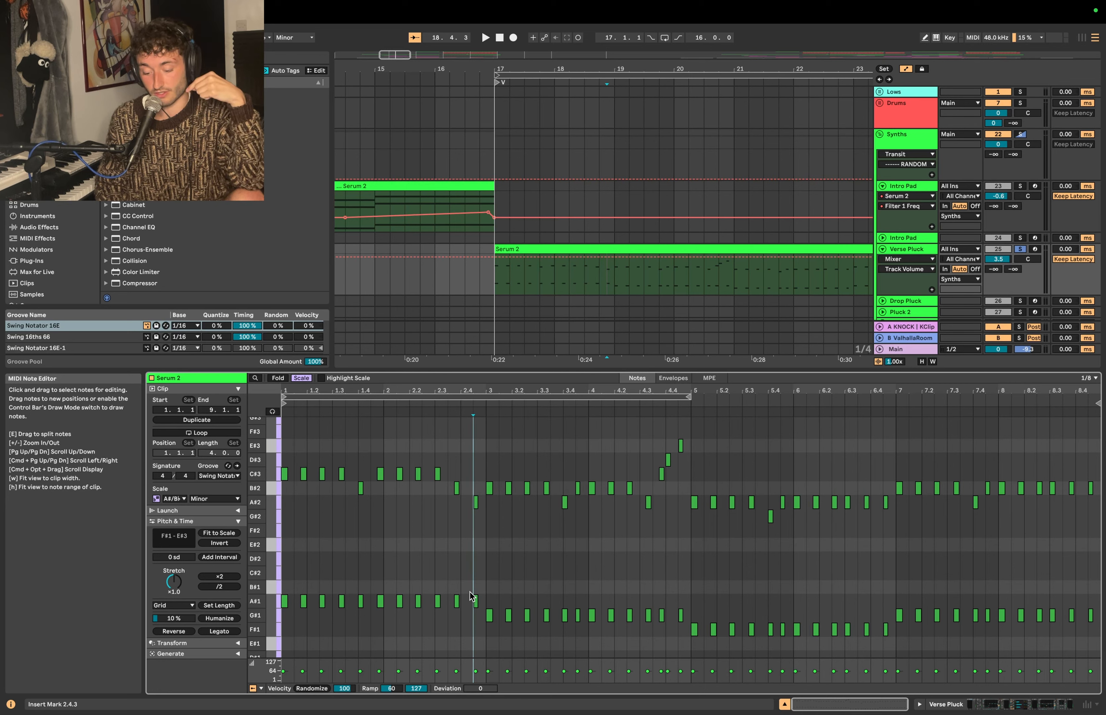
{"action": "left_click_drag", "start_coordinate": [469, 596], "coordinate": [283, 596]}
{"action": "left_click", "coordinate": [271, 473]}
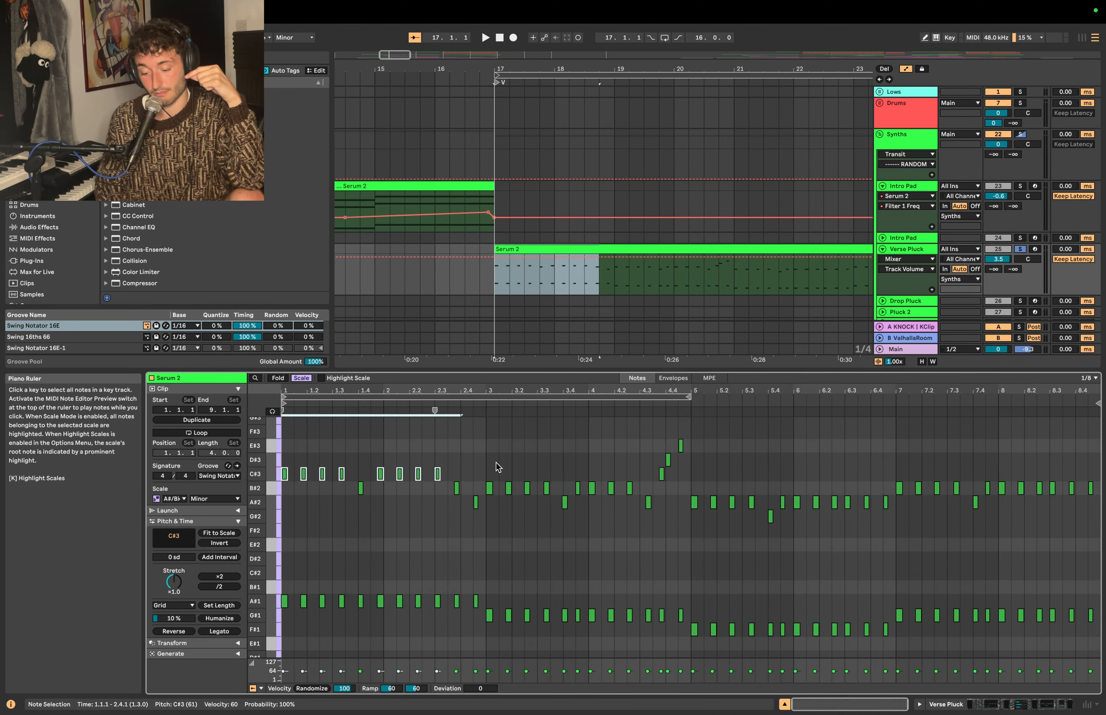
{"action": "left_click_drag", "start_coordinate": [483, 471], "coordinate": [658, 491]}
{"action": "left_click", "coordinate": [668, 459]}
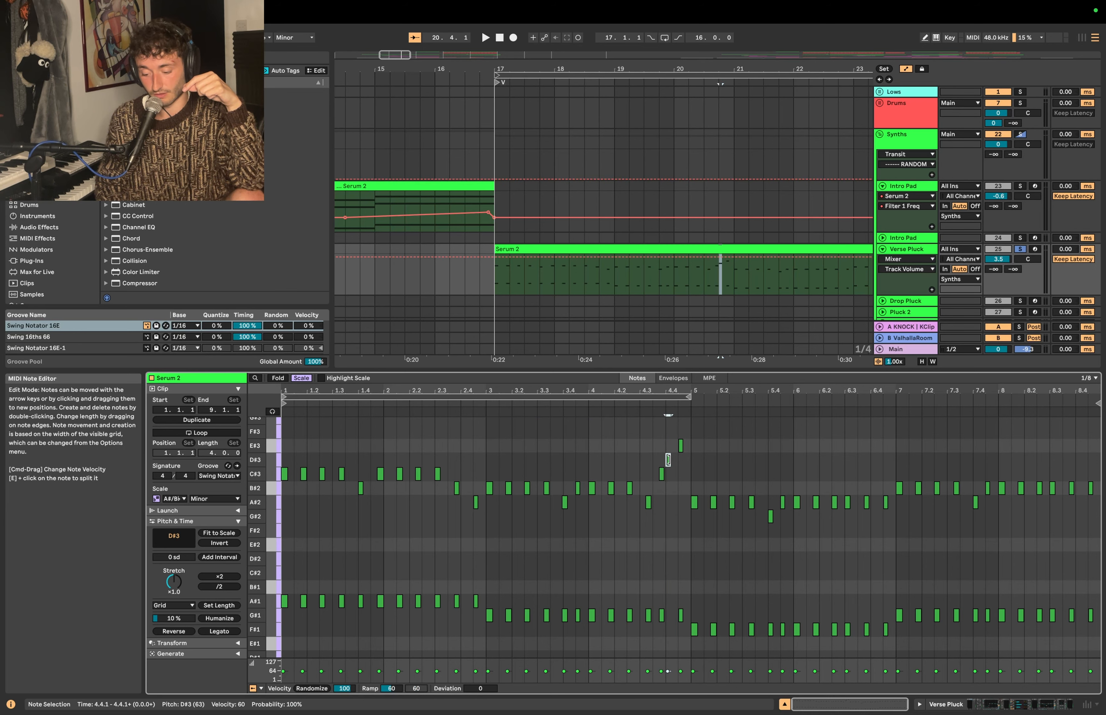
{"action": "left_click_drag", "start_coordinate": [459, 497], "coordinate": [621, 505]}
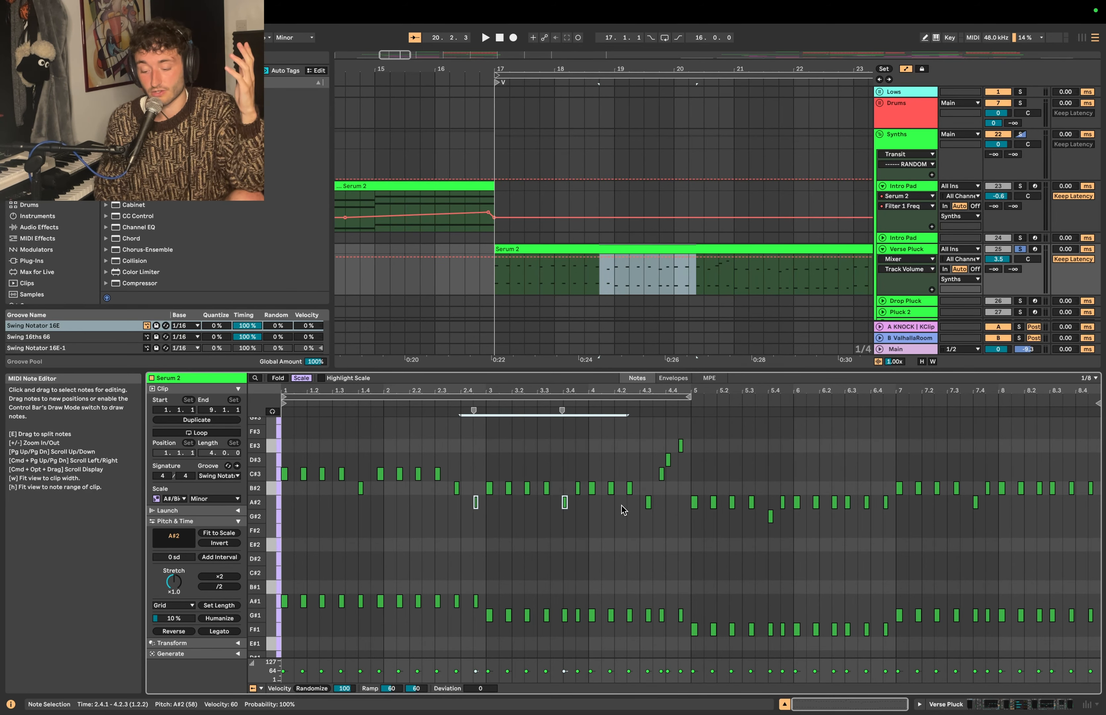
Step: Play back the Verse Pluck clip and switch from its notes to the track's device chain
{"action": "key", "text": "space"}
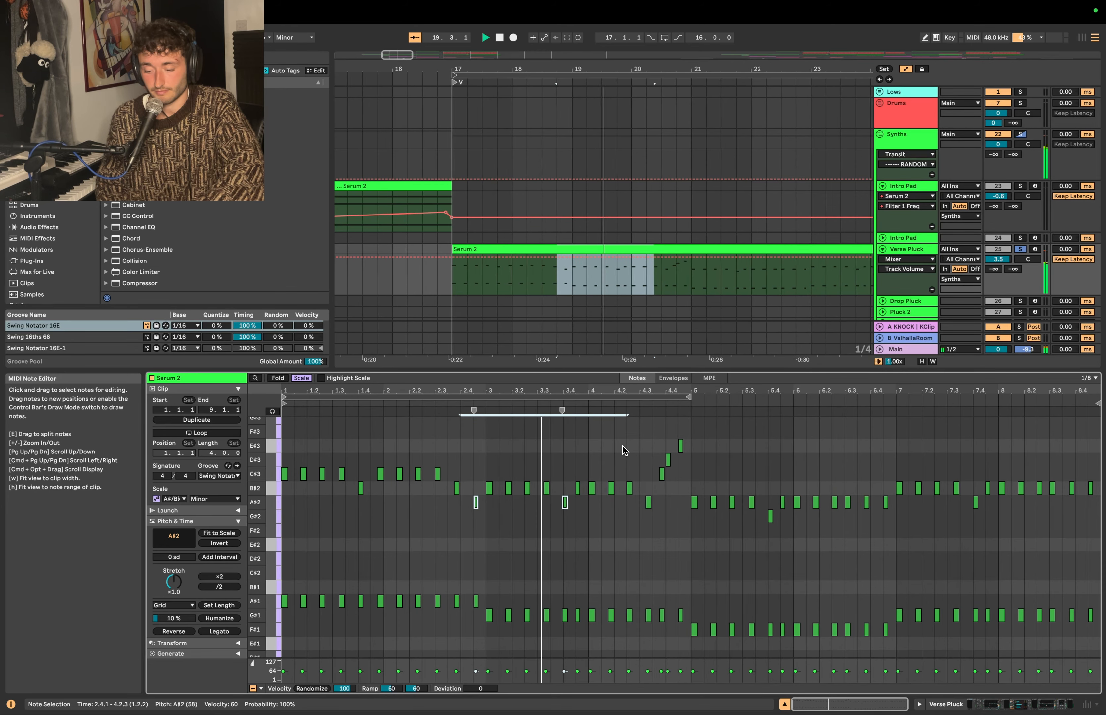
{"action": "key", "text": "space"}
{"action": "key", "text": "shift+Tab"}
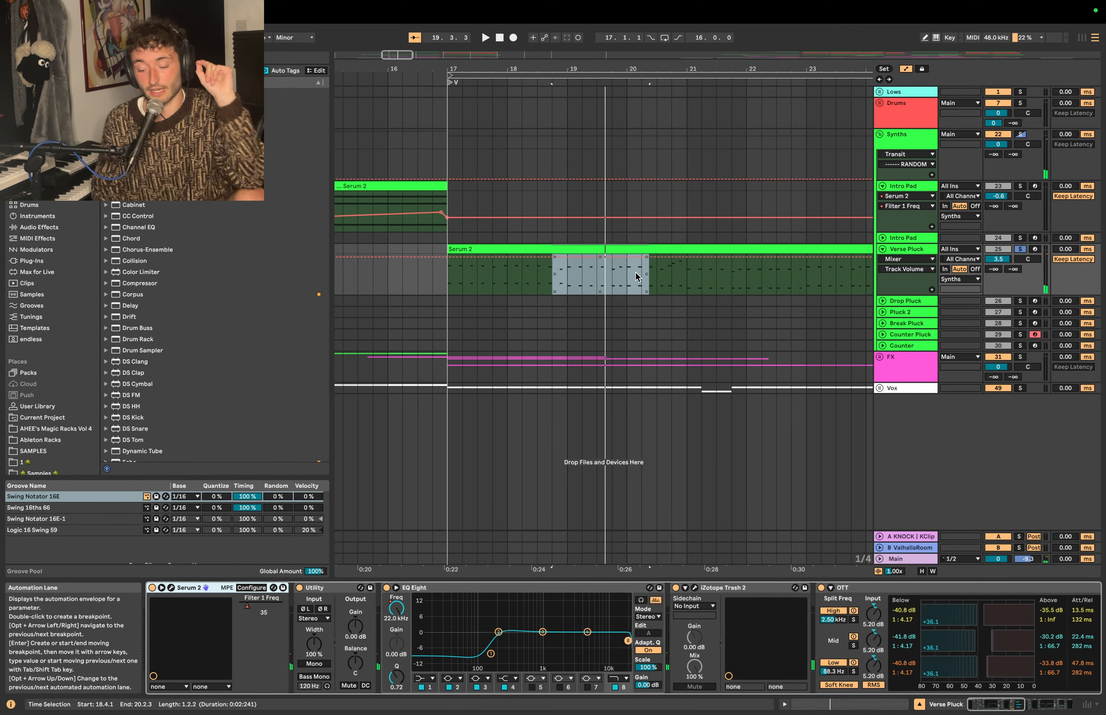
Step: Select the Verse Pluck clip starting at bar 17 and look at the Swing Notator 16E groove's settings
{"action": "left_click", "coordinate": [595, 250]}
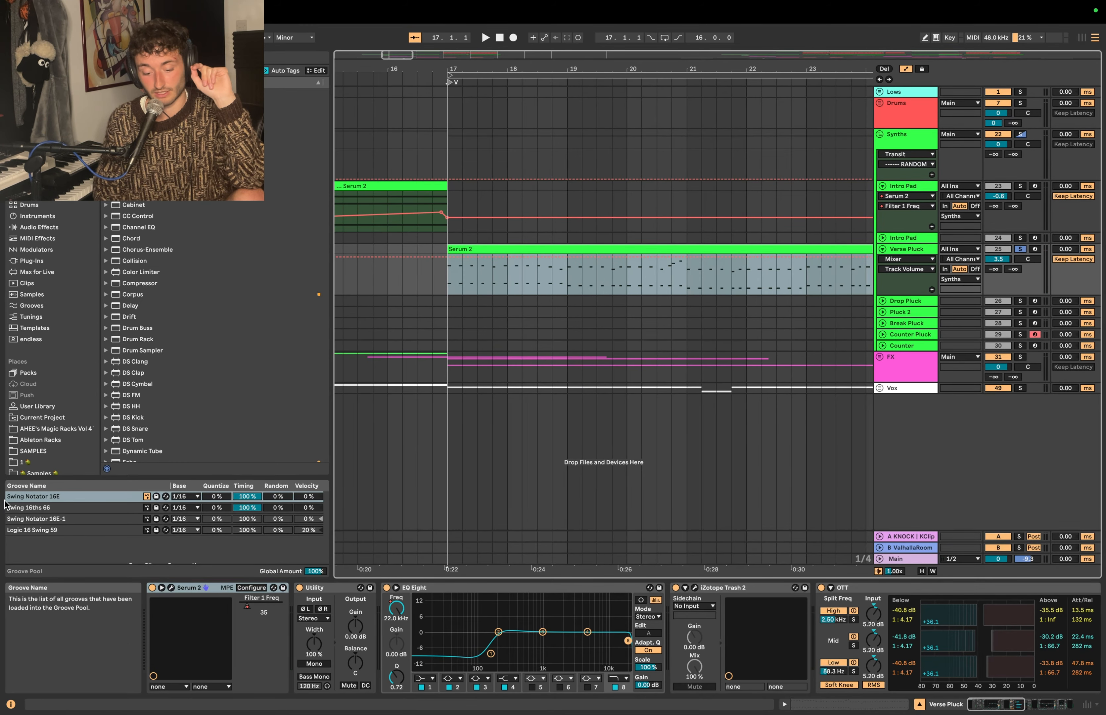
{"action": "left_click", "coordinate": [34, 497]}
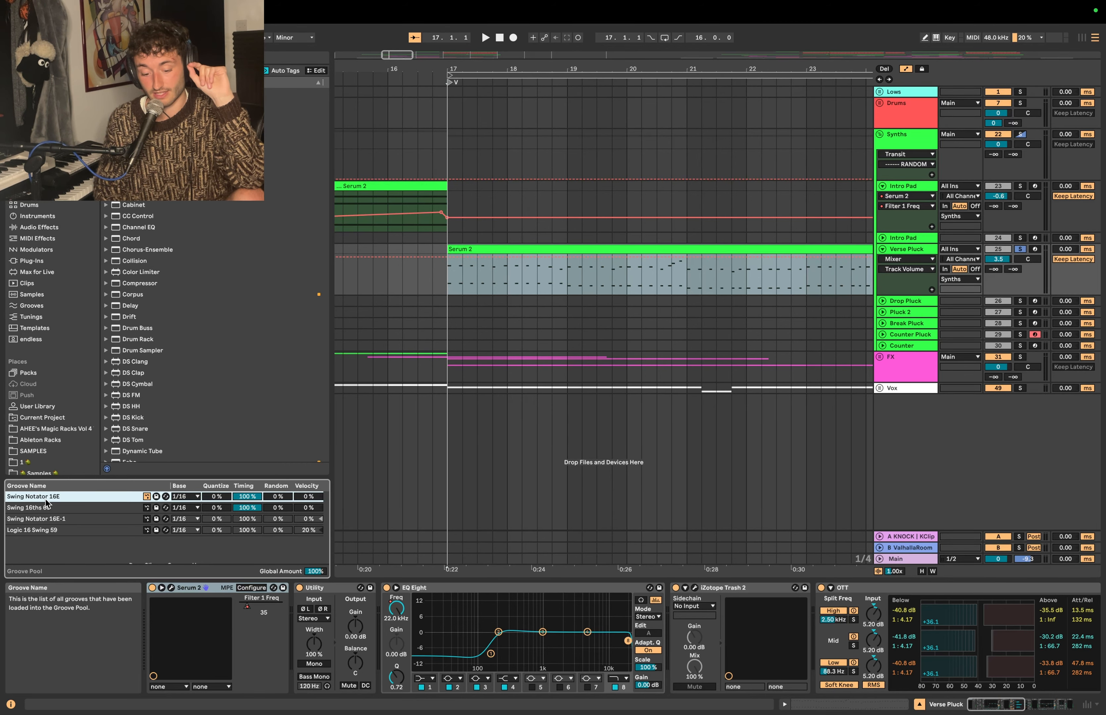
{"action": "left_click", "coordinate": [529, 245]}
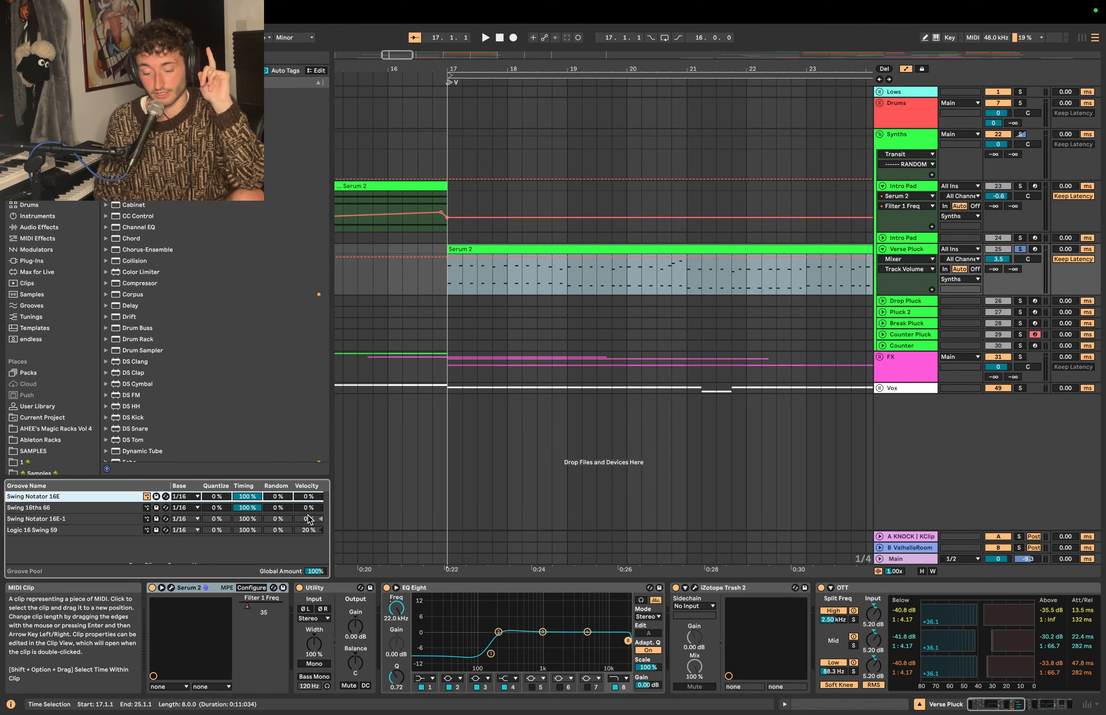
Step: Compare the Verse Pluck playback with the Swing Notator 16E groove timing at 0% and restored to 100%
{"action": "left_click", "coordinate": [608, 258]}
{"action": "key", "text": "space"}
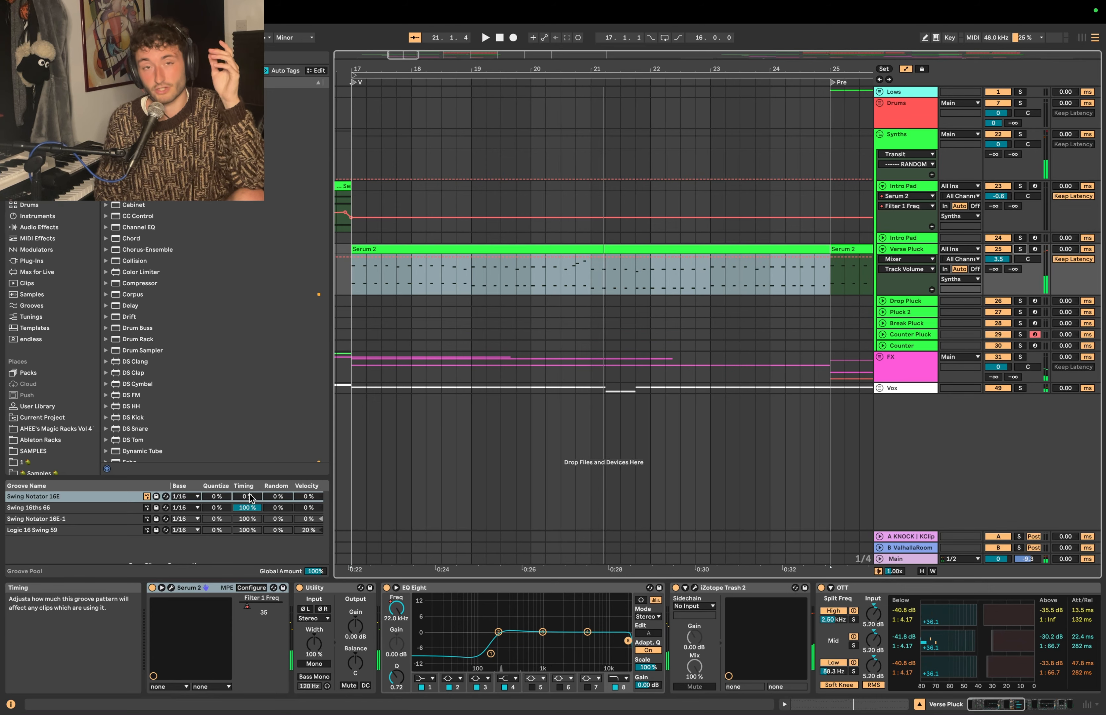
{"action": "left_click", "coordinate": [246, 496]}
{"action": "key", "text": "Delete"}
{"action": "key", "text": "space"}
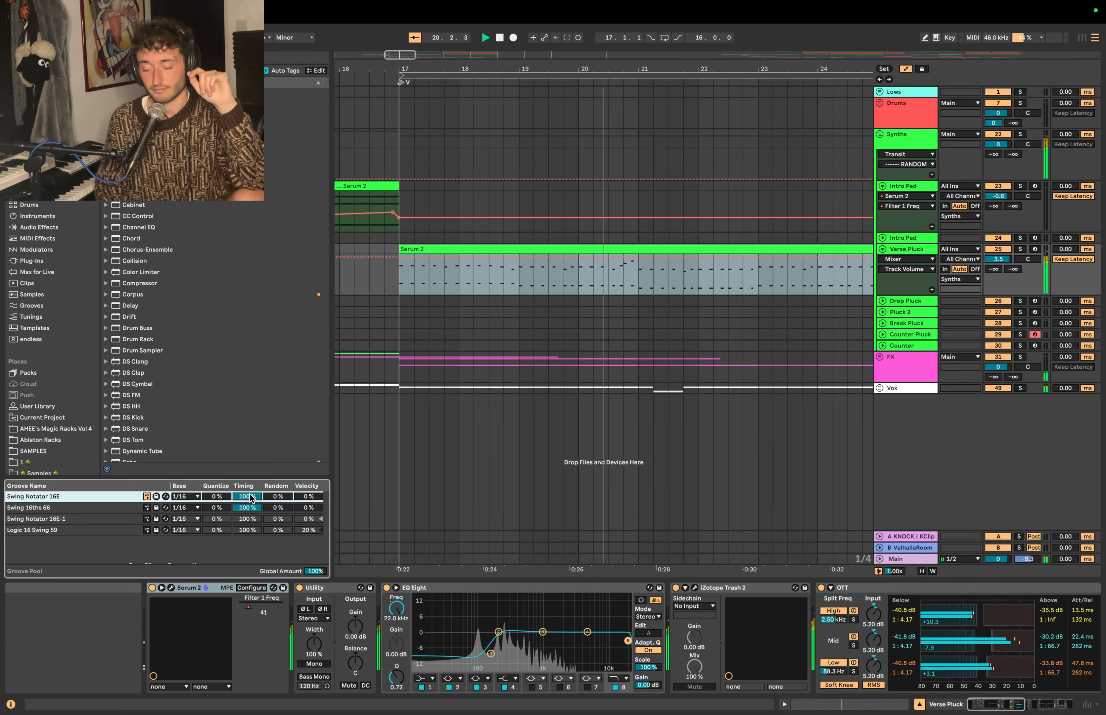
{"action": "key", "text": "space"}
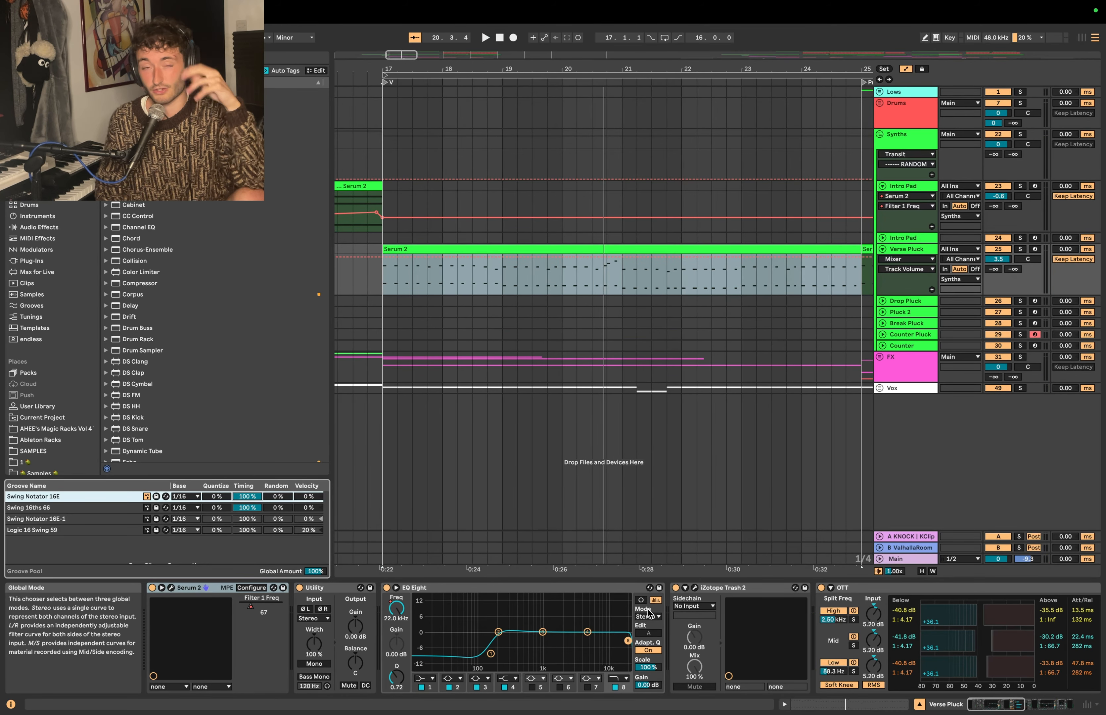
Step: Review the rest of the Verse Pluck's effect chain and audition it with the Glue Compressor off and back on
{"action": "scroll", "coordinate": [649, 614], "scroll_direction": "right", "scroll_amount": 10}
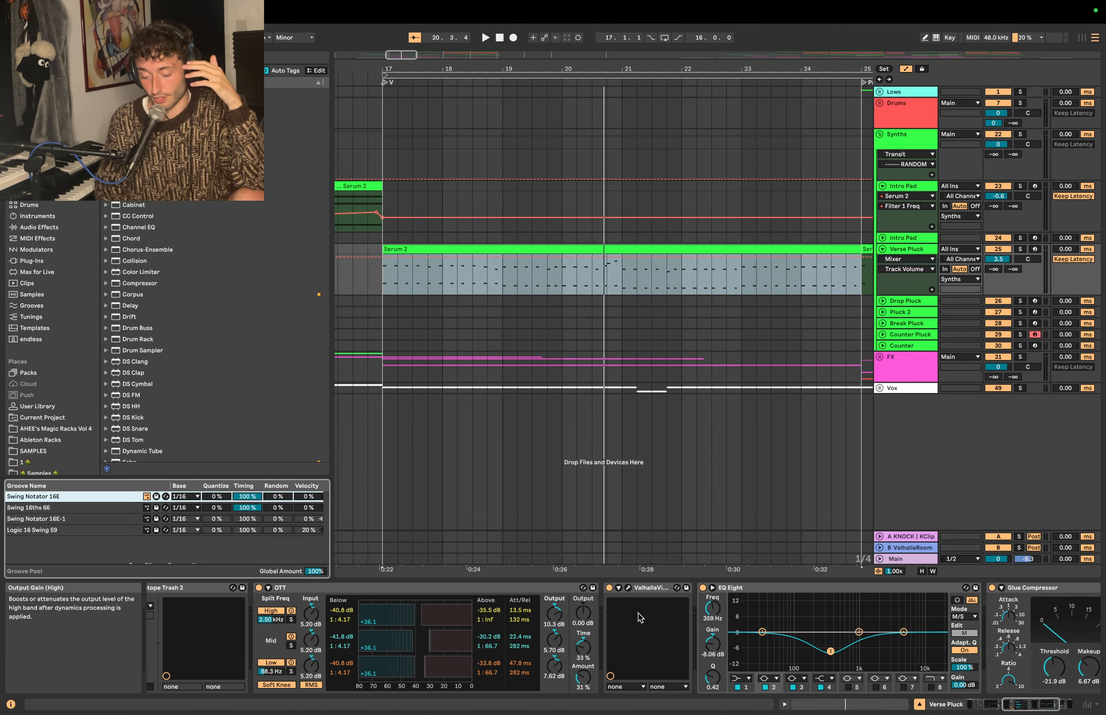
{"action": "left_click", "coordinate": [791, 602]}
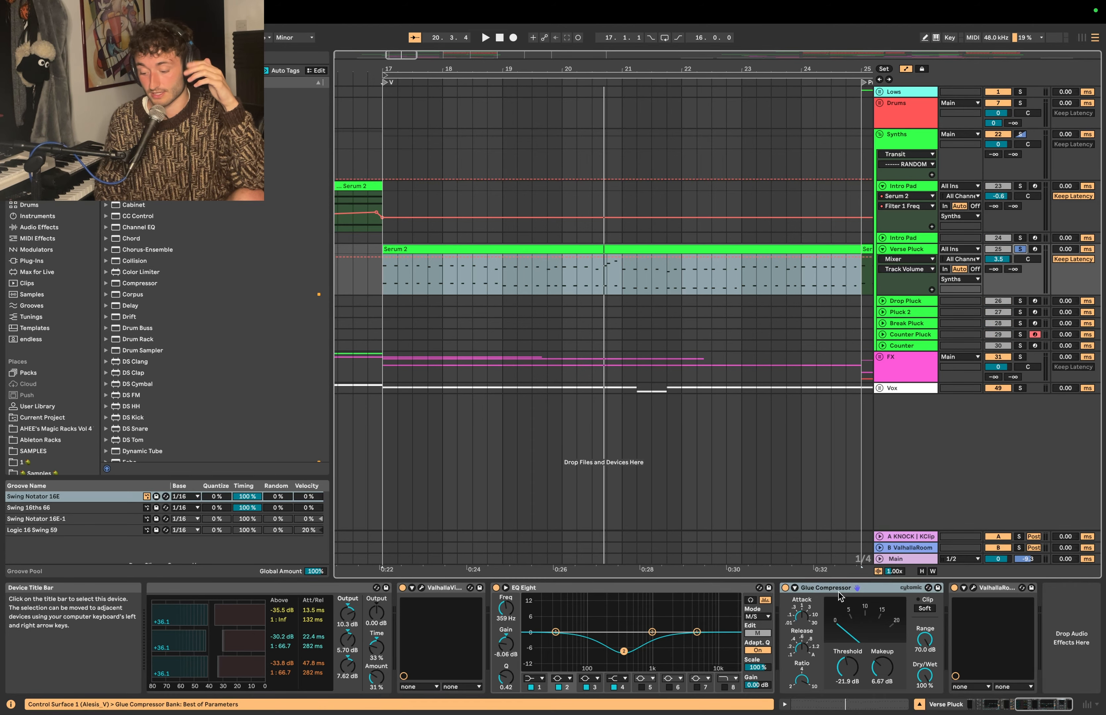
{"action": "key", "text": "space"}
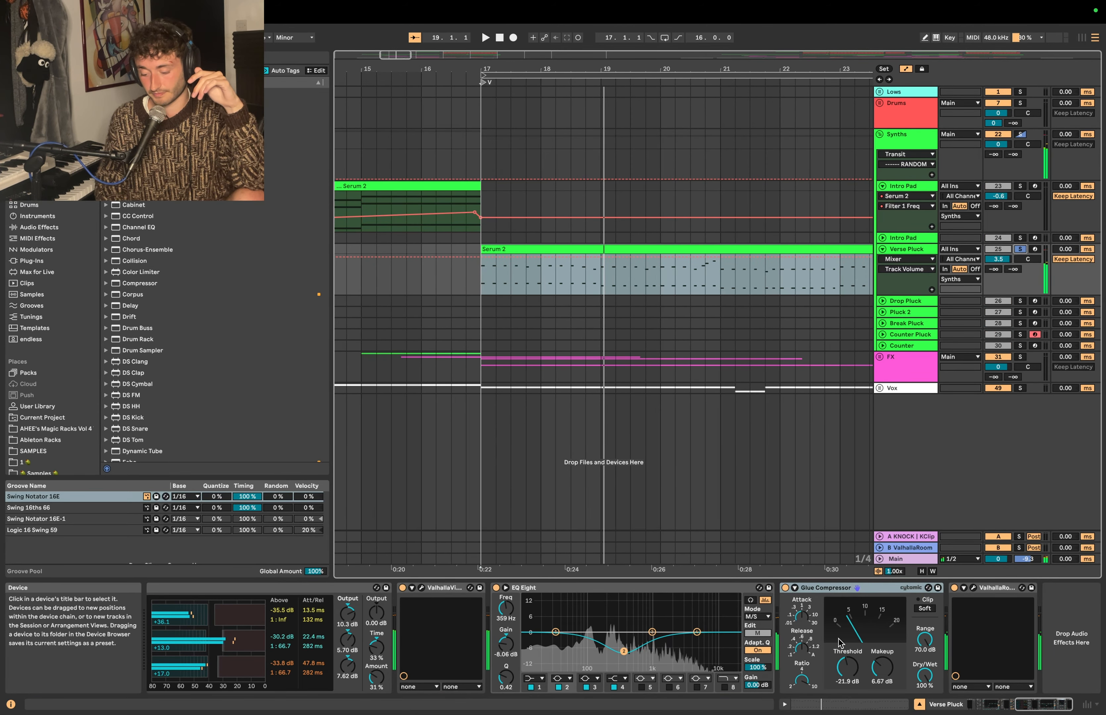
{"action": "key", "text": "space"}
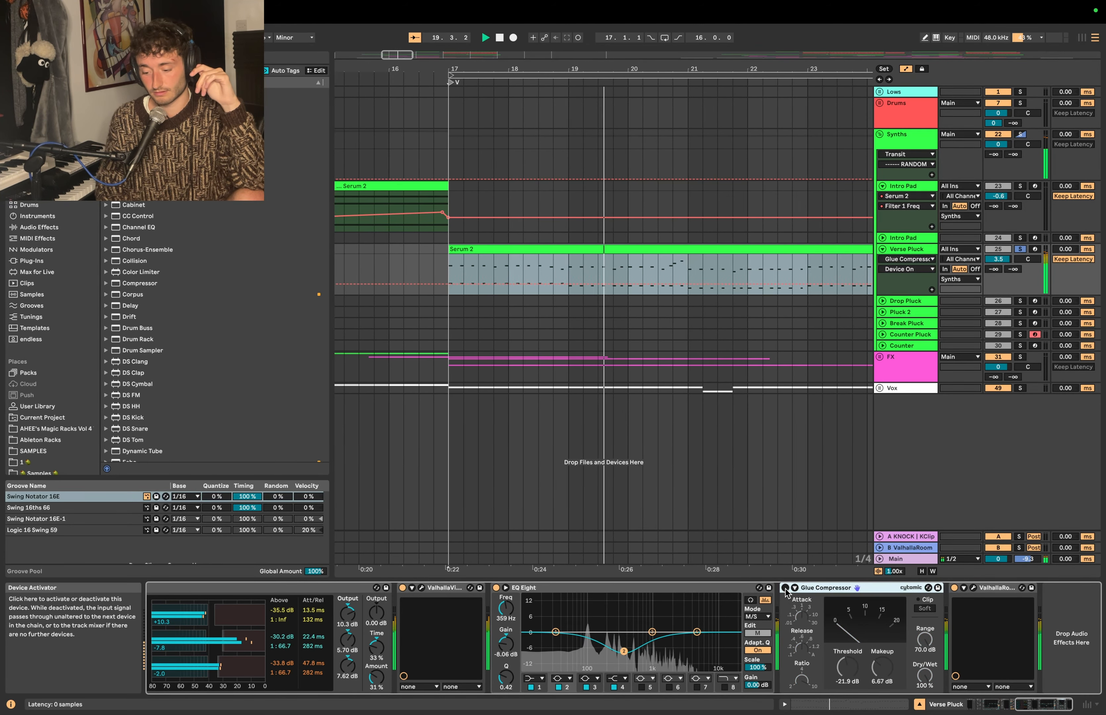
{"action": "key", "text": "space"}
{"action": "key", "text": "space"}
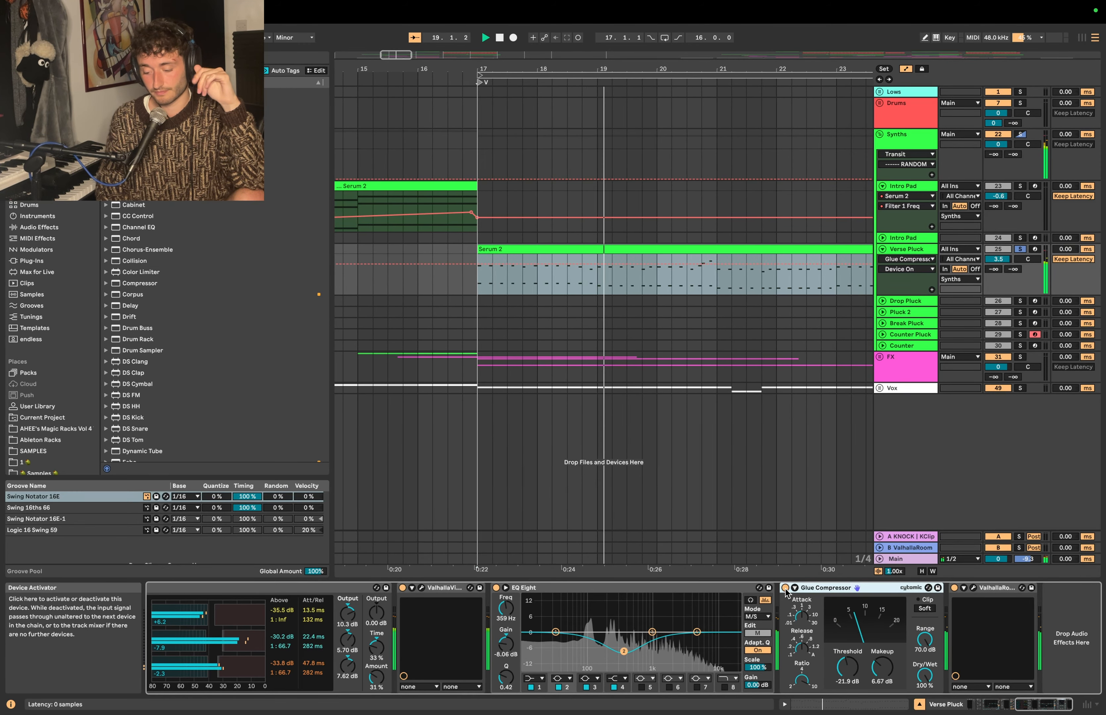
{"action": "key", "text": "space"}
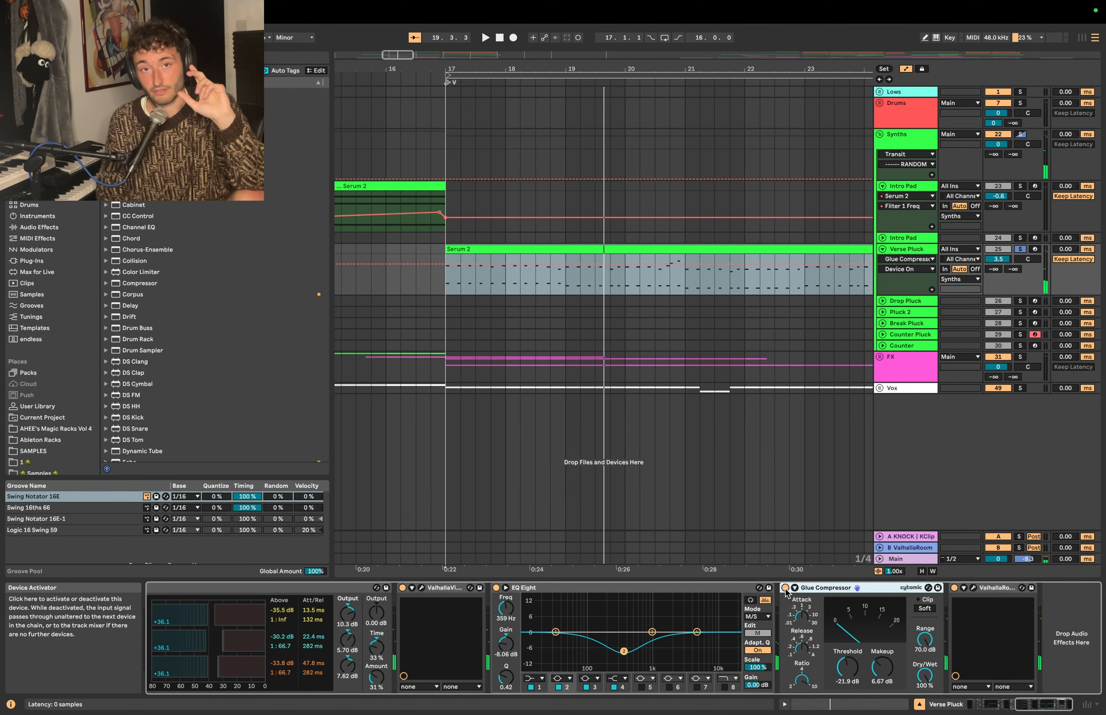
Step: Show the Verse Pluck's Serum 2 Filter 1 Freq automation and place the insert mark at its first rise, 18.2.3
{"action": "left_click", "coordinate": [908, 259]}
{"action": "left_click", "coordinate": [904, 289]}
{"action": "left_click", "coordinate": [912, 270]}
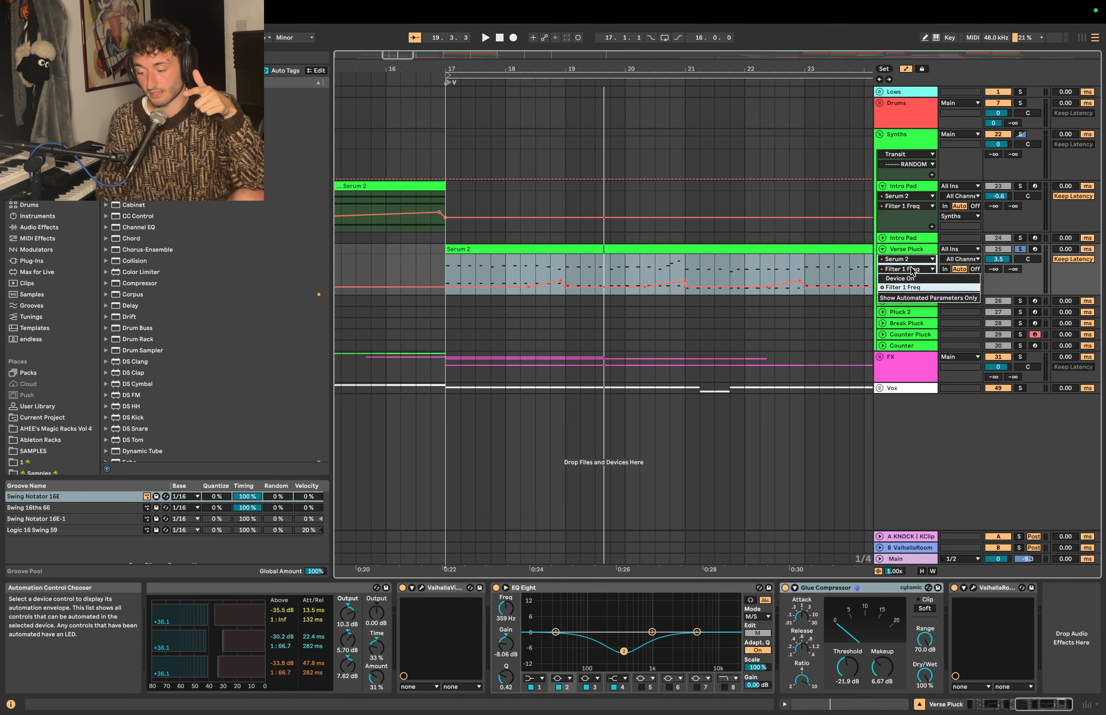
{"action": "left_click", "coordinate": [683, 269]}
{"action": "left_click", "coordinate": [528, 273]}
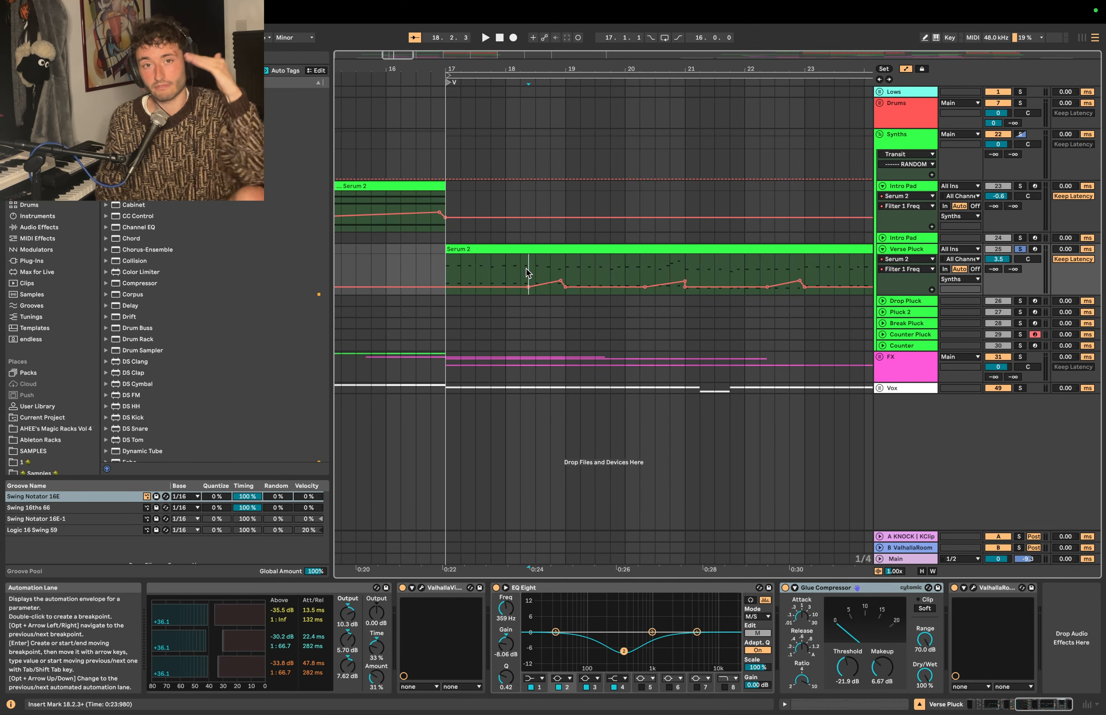
Step: Try lowering the Verse Pluck's Glue Compressor threshold to -40.0 dB and play it back
{"action": "key", "text": "minus"}
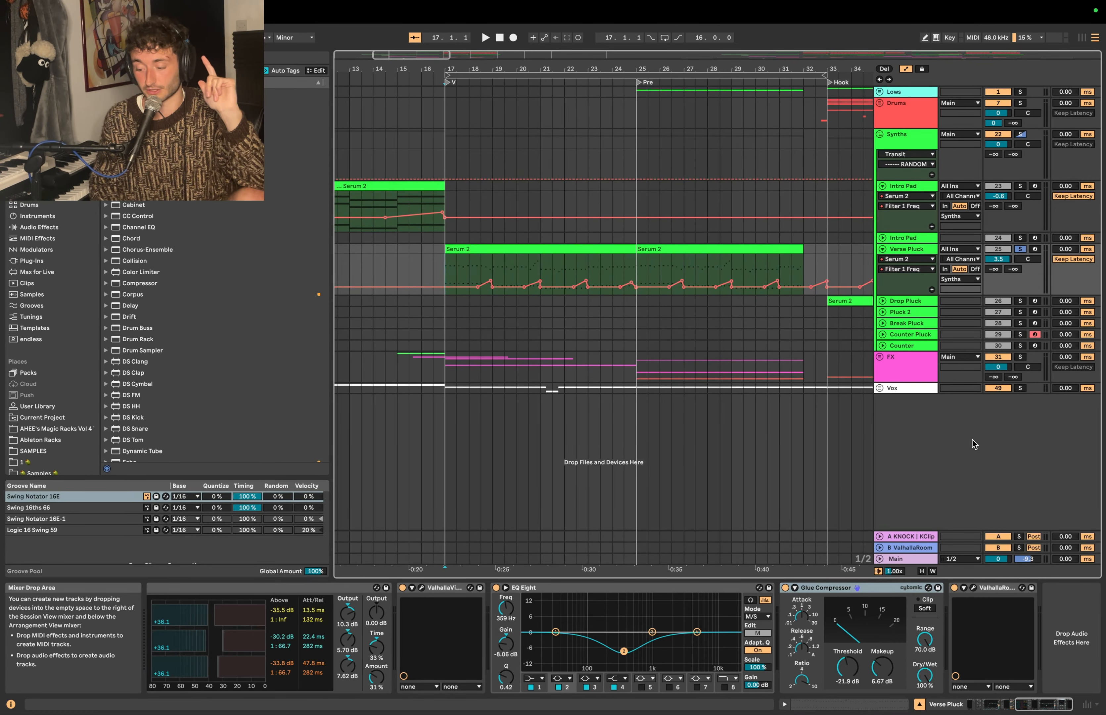
{"action": "left_click_drag", "start_coordinate": [851, 662], "coordinate": [852, 683]}
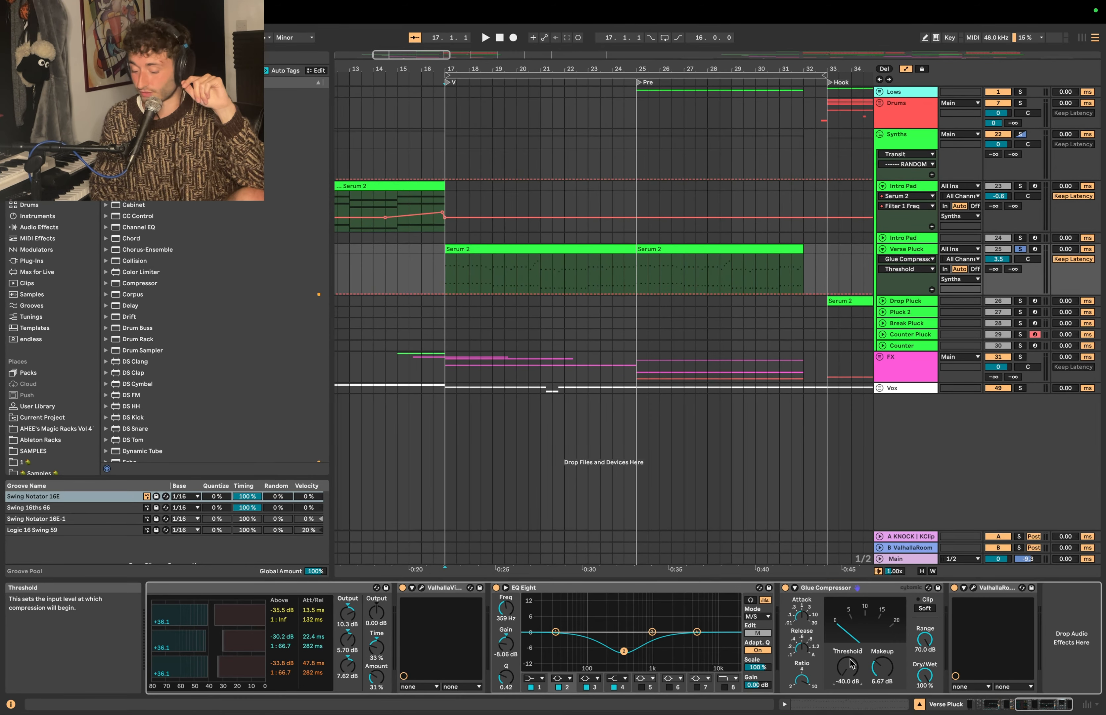
{"action": "key", "text": "space"}
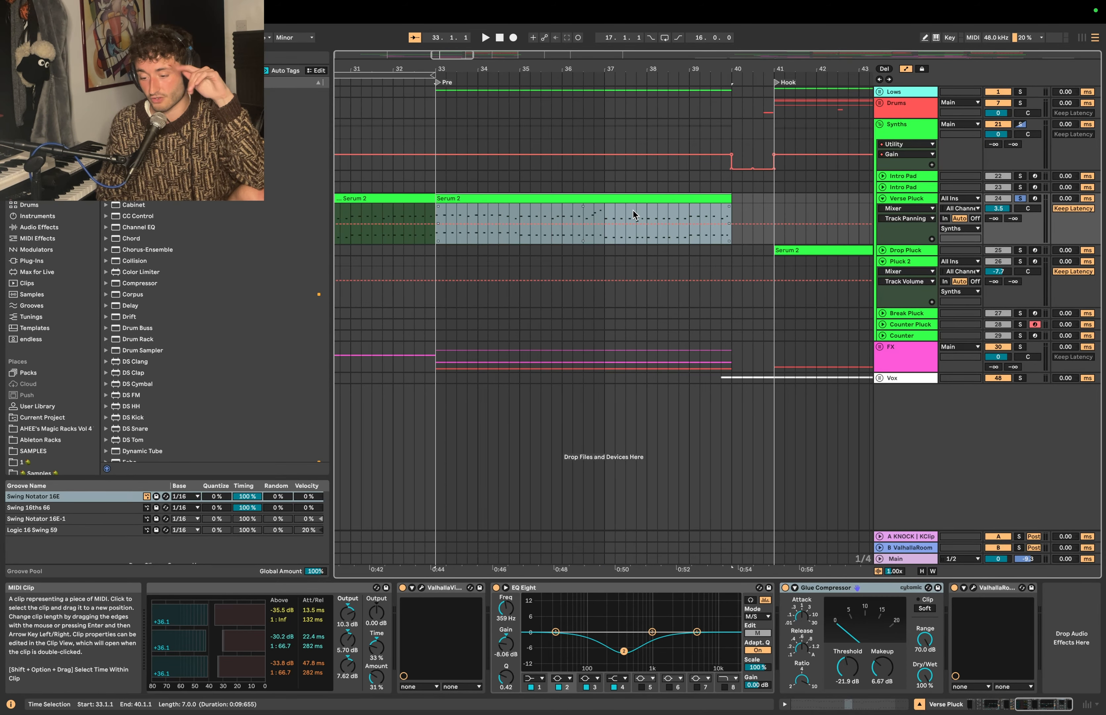
Step: Open the Verse Pluck's ValhallaRoom reverb and highlight its mix automation rise from 36.4.1 to the end of the clip
{"action": "left_click", "coordinate": [973, 587]}
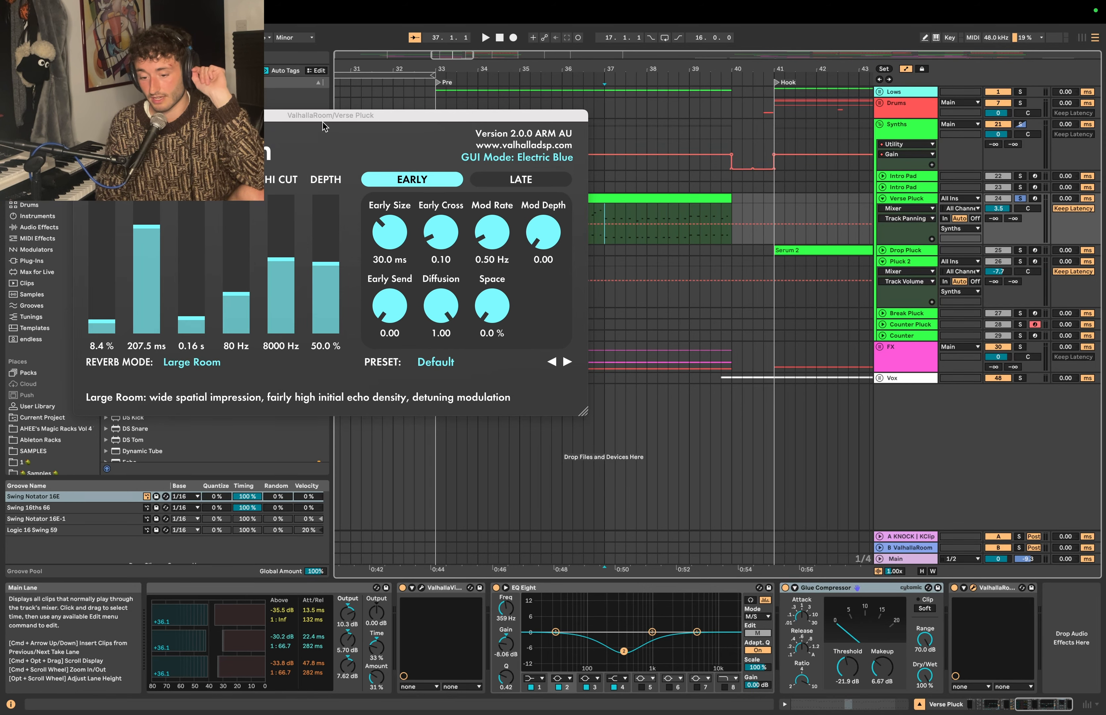
{"action": "left_click_drag", "start_coordinate": [324, 121], "coordinate": [549, 365]}
{"action": "left_click", "coordinate": [599, 226]}
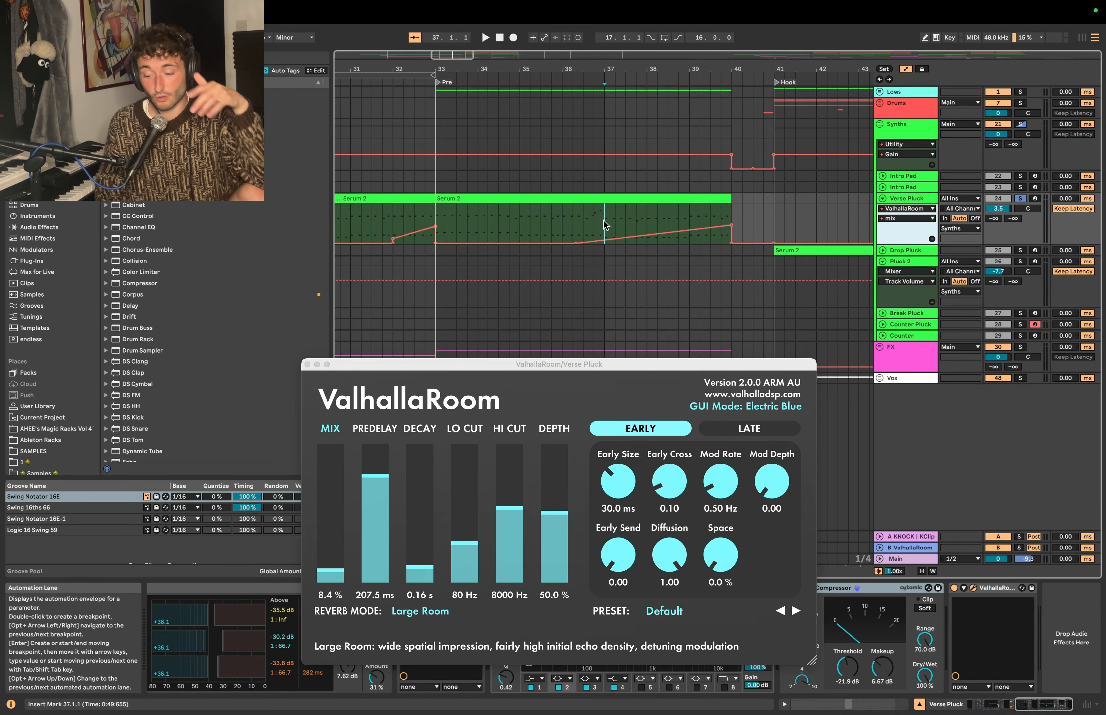
{"action": "left_click_drag", "start_coordinate": [595, 226], "coordinate": [733, 227]}
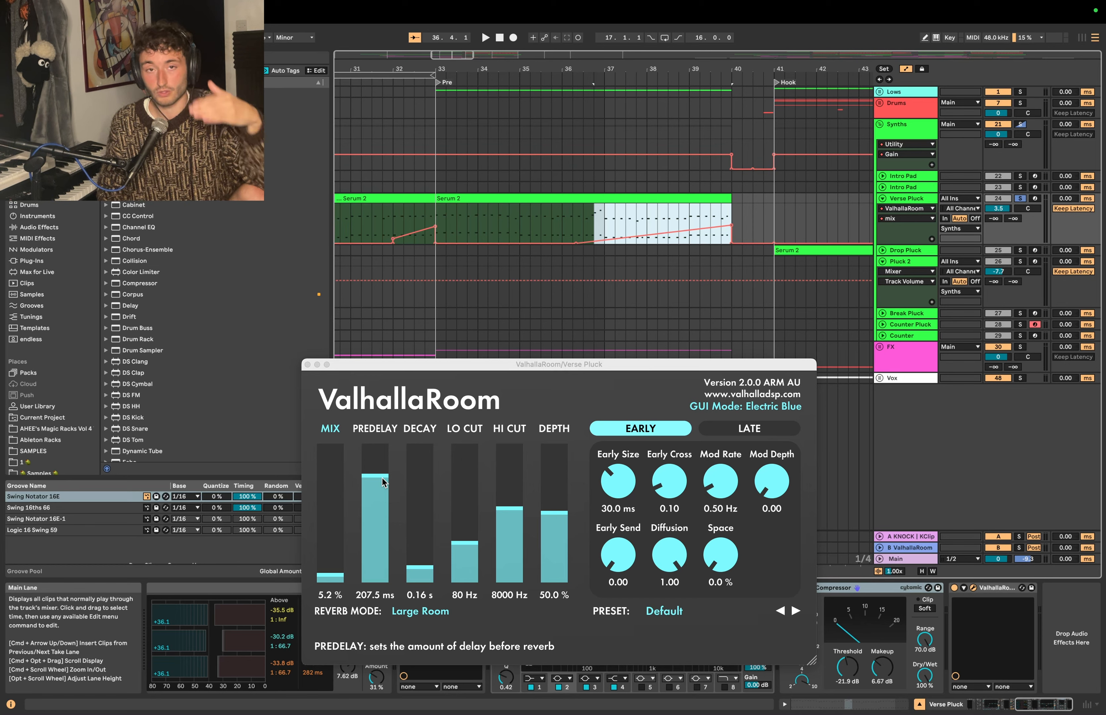
Step: Play the Verse Pluck from 31.2.1 to hear the reverb mix automation leading into the Pre section
{"action": "left_click", "coordinate": [593, 222]}
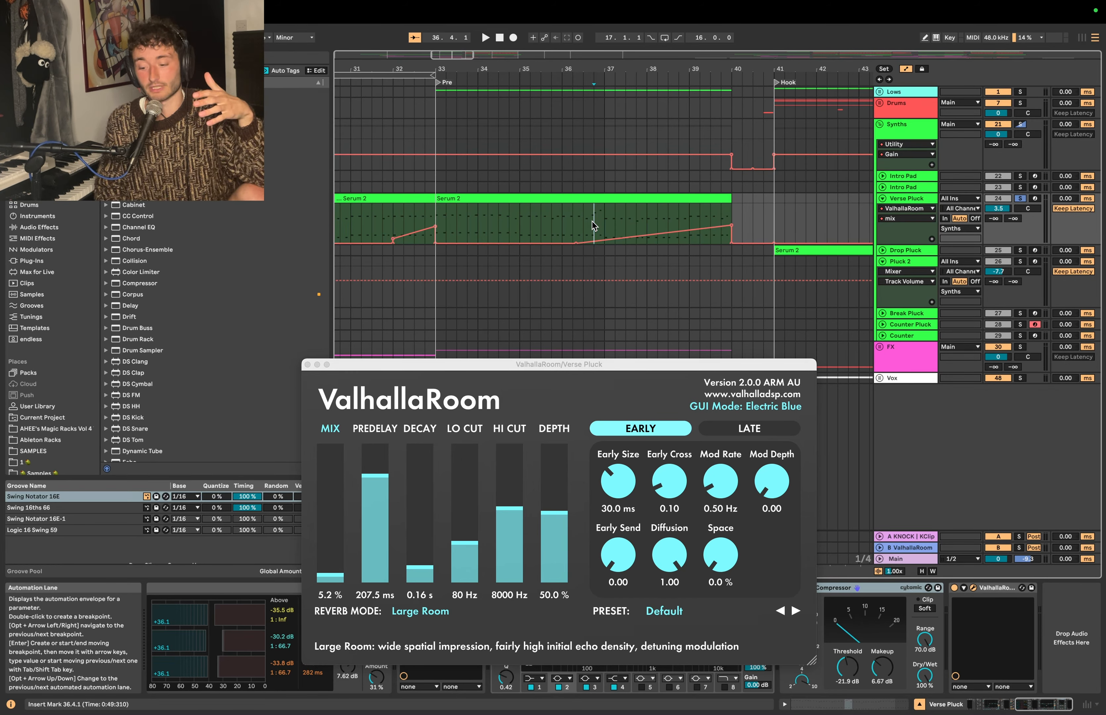
{"action": "left_click", "coordinate": [362, 225]}
{"action": "scroll", "coordinate": [363, 224], "scroll_direction": "left", "scroll_amount": 3}
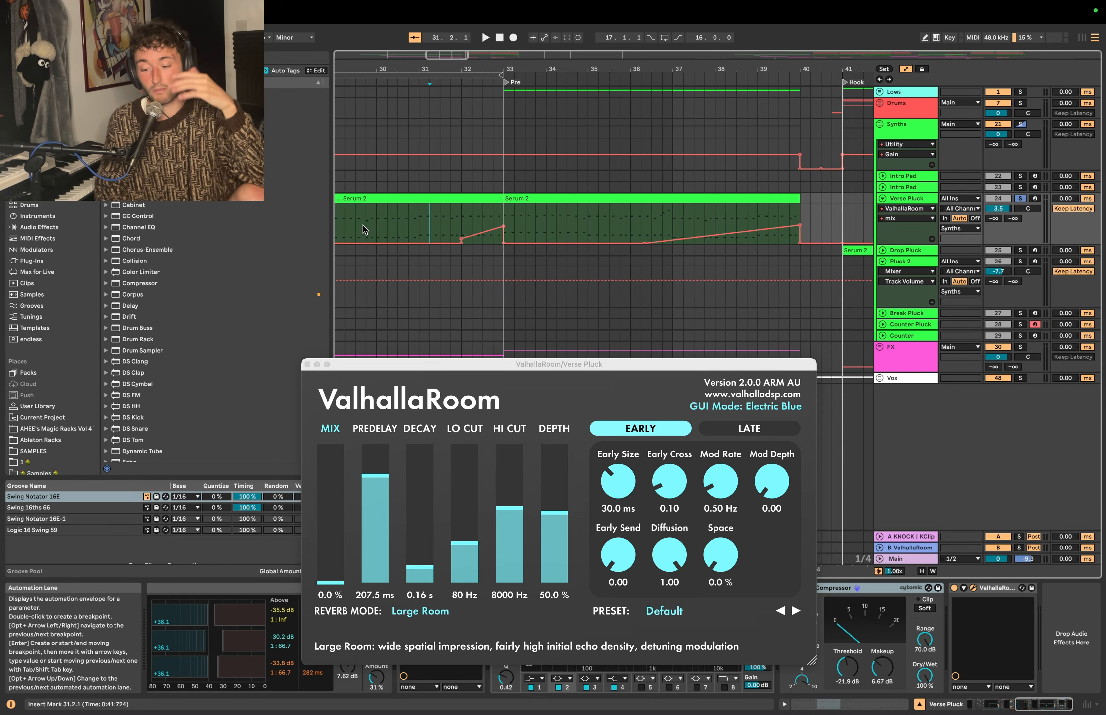
{"action": "key", "text": "space"}
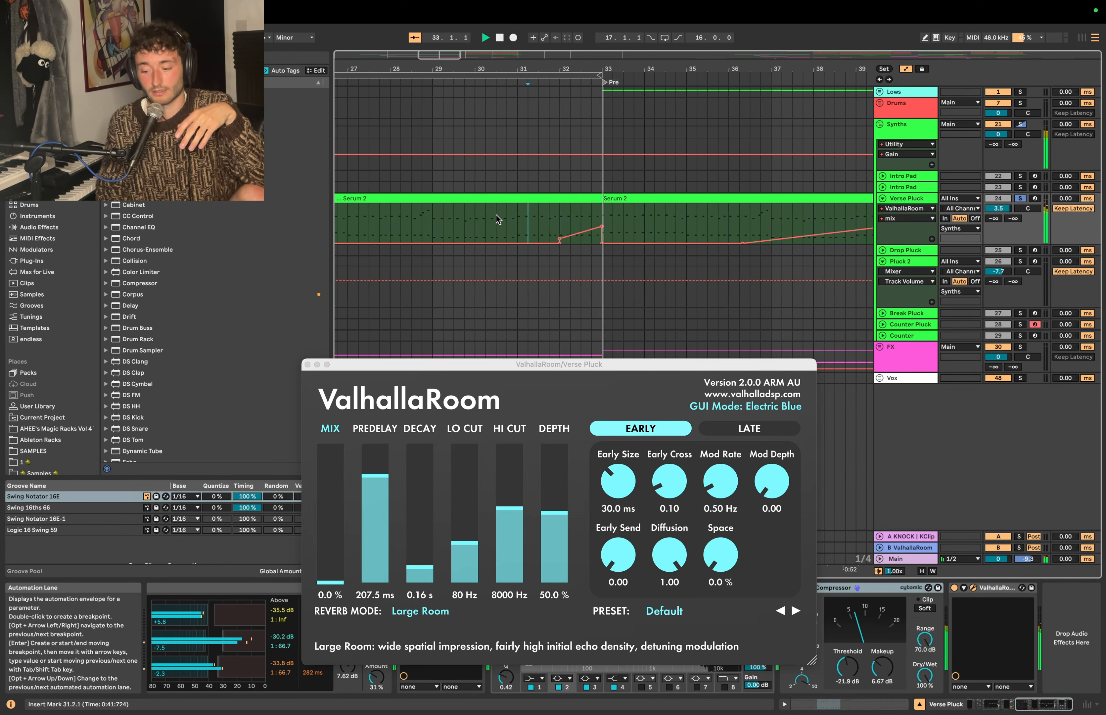
{"action": "key", "text": "space"}
{"action": "left_click_drag", "start_coordinate": [537, 218], "coordinate": [578, 220]}
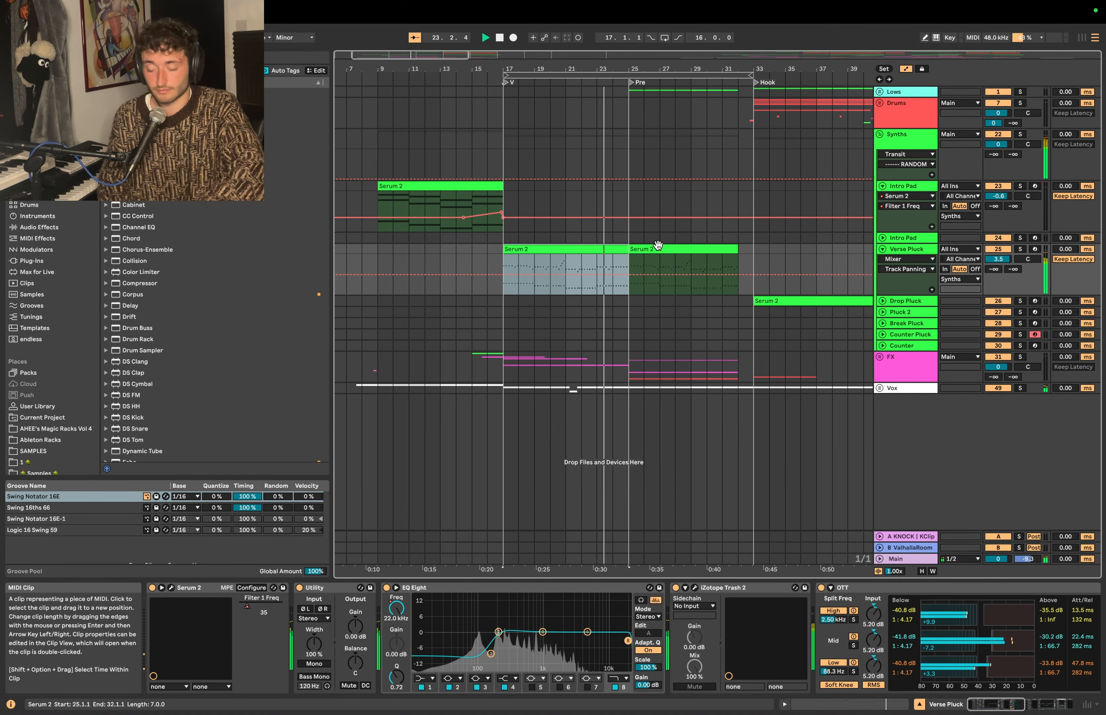
Step: Unfold the Lows and Bass groups, solo the Reese track with the Pre section clip, and stop playback
{"action": "left_click", "coordinate": [879, 92]}
{"action": "left_click", "coordinate": [880, 133]}
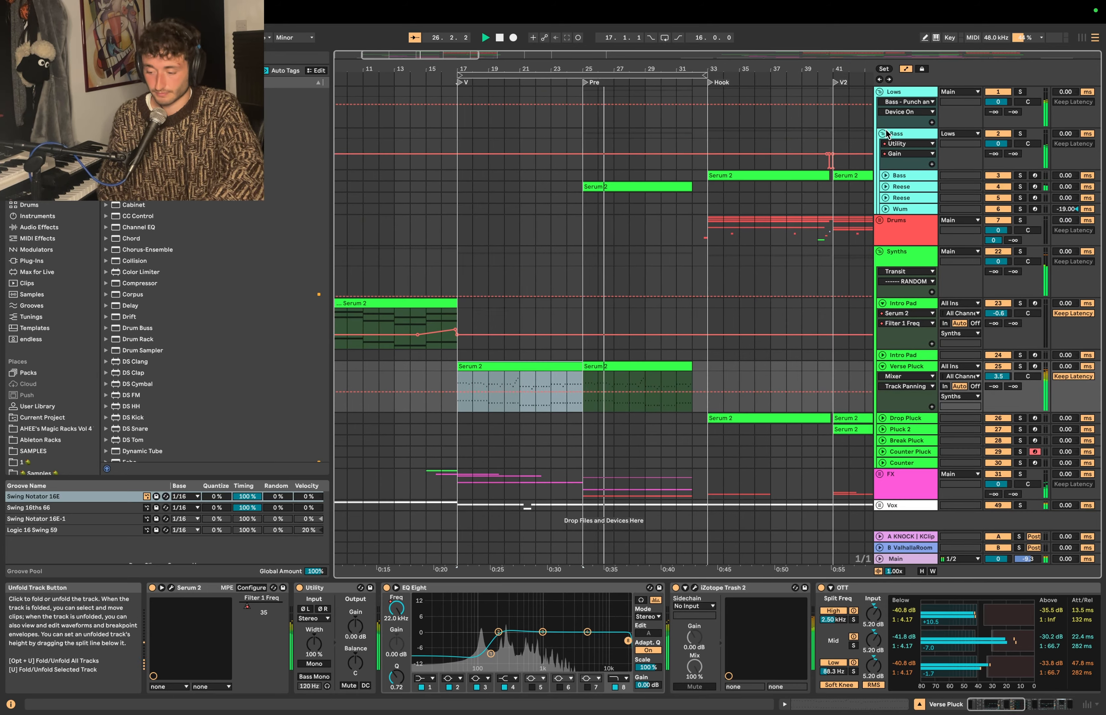
{"action": "left_click", "coordinate": [901, 185]}
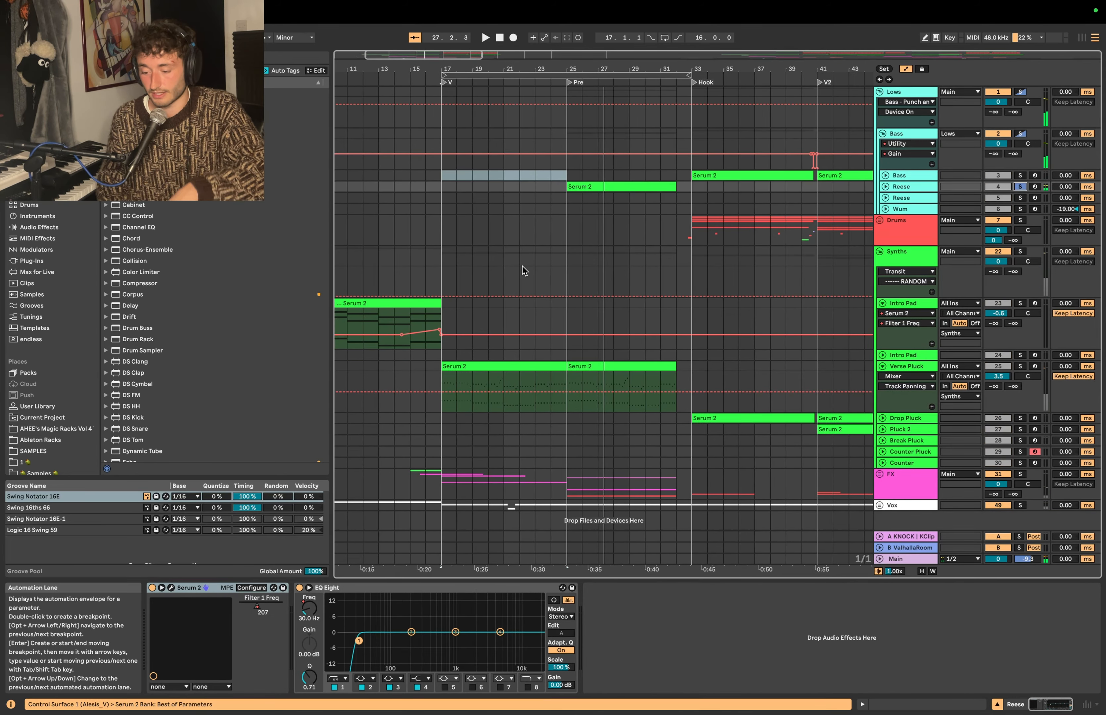
{"action": "key", "text": "space"}
Step: Open the Reese's Serum 2 window and review its detuned oscillators, effects page and MG Low 12 filter
{"action": "left_click", "coordinate": [171, 587]}
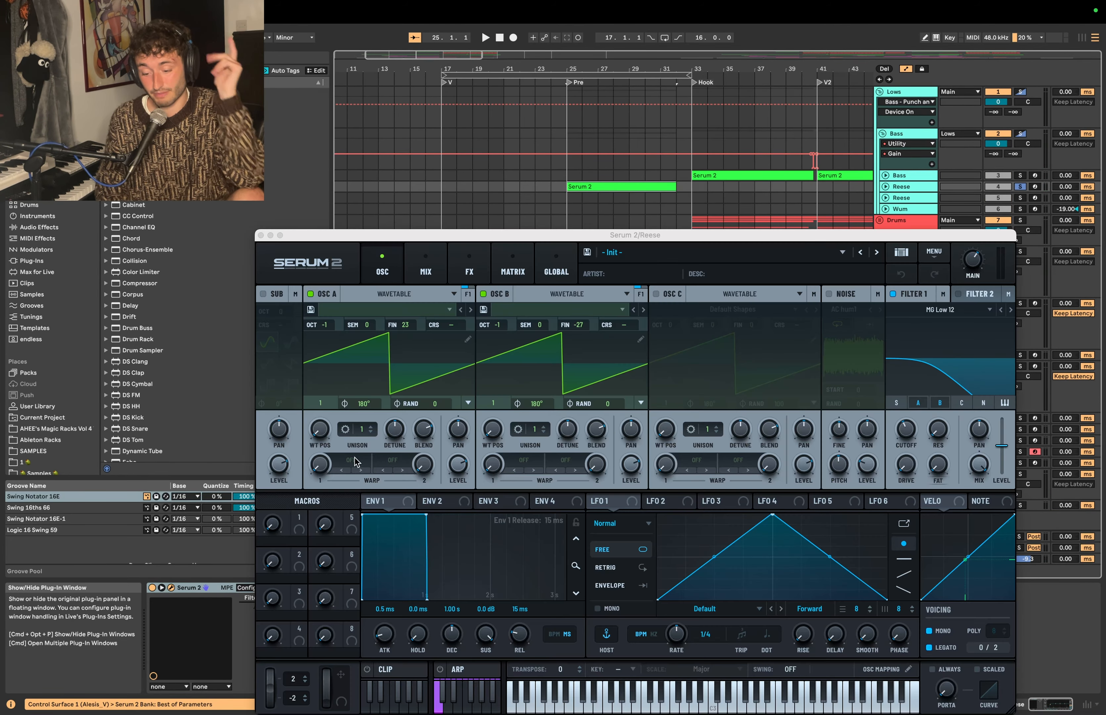
{"action": "left_click_drag", "start_coordinate": [618, 237], "coordinate": [579, 147]}
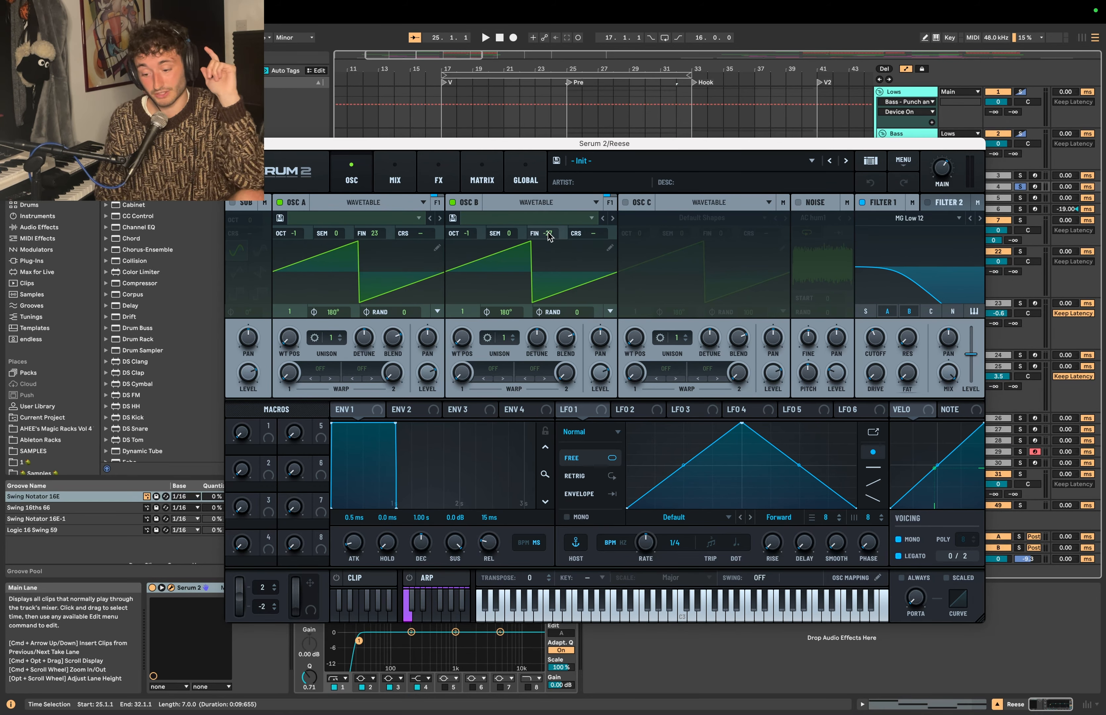
{"action": "left_click", "coordinate": [426, 178]}
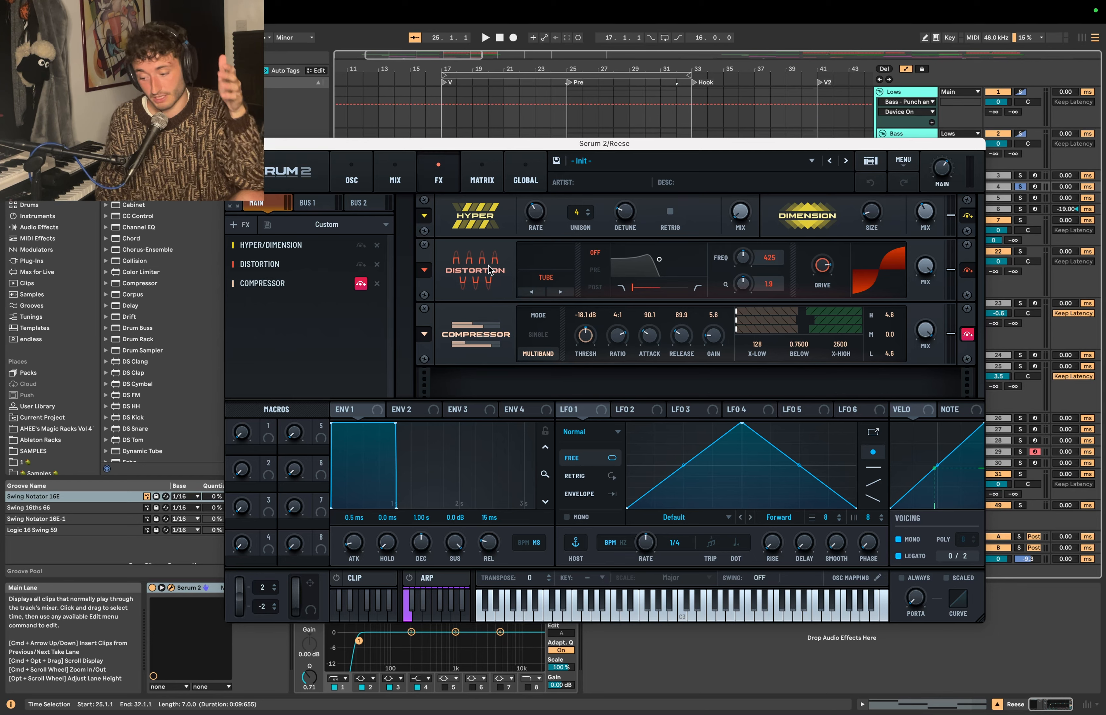
{"action": "left_click", "coordinate": [365, 180]}
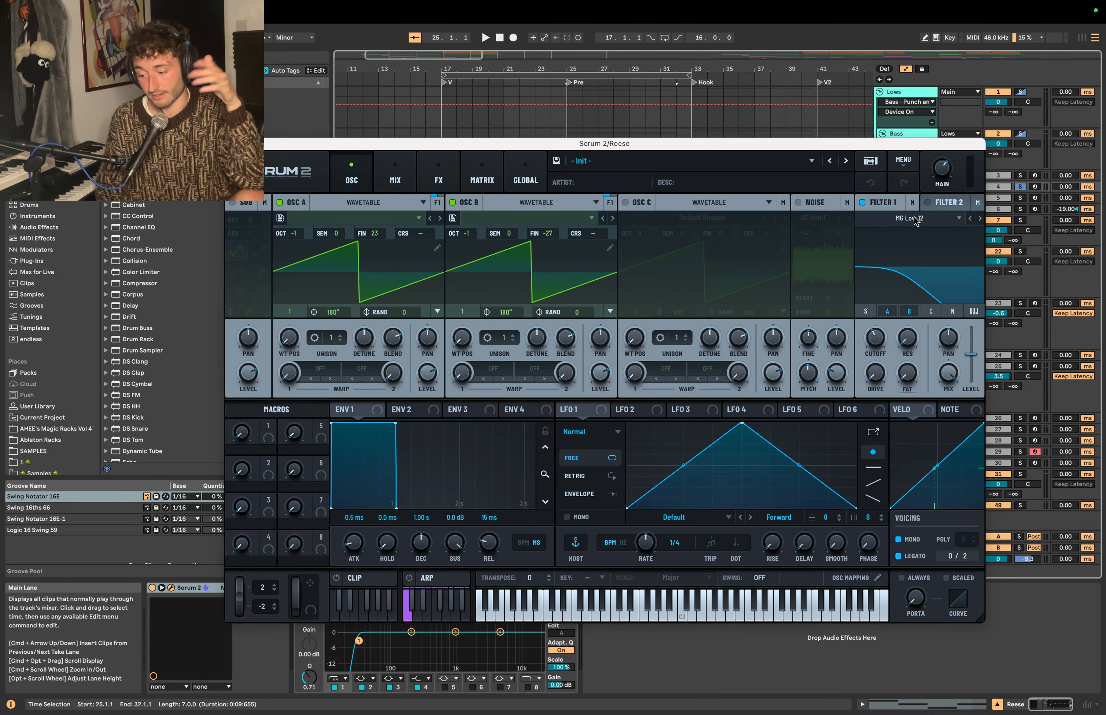
Step: Play the Reese clip, close its Serum 2 window and unfold the track to view the Filter 1 Freq automation
{"action": "key", "text": "space"}
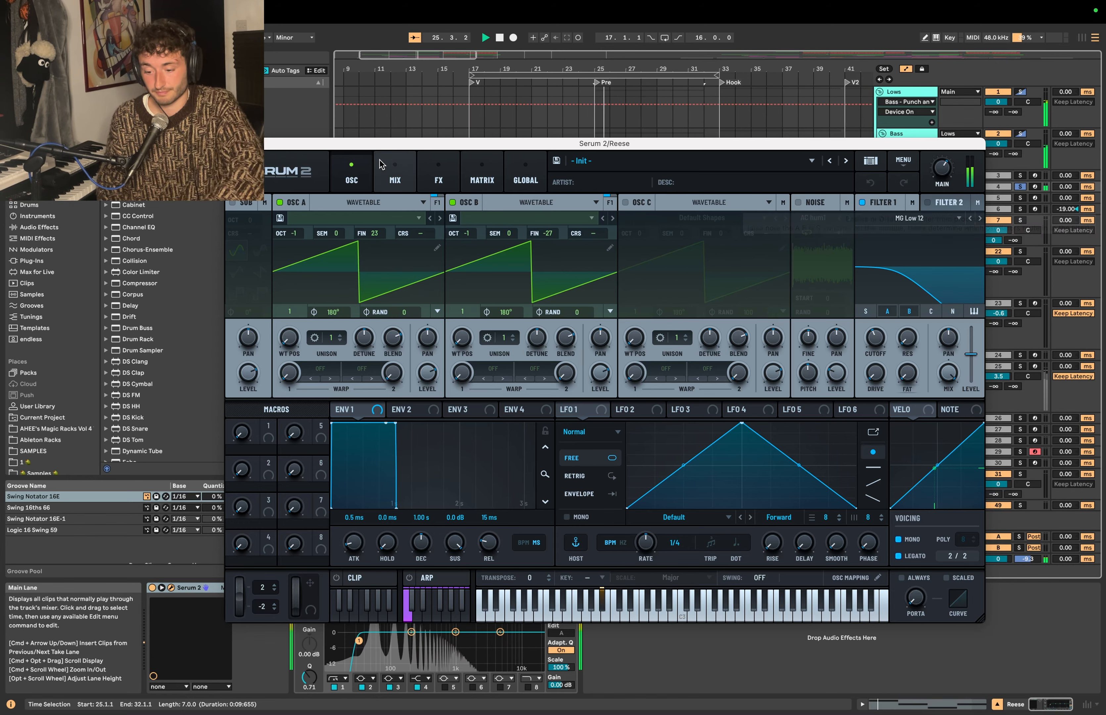
{"action": "left_click", "coordinate": [233, 144]}
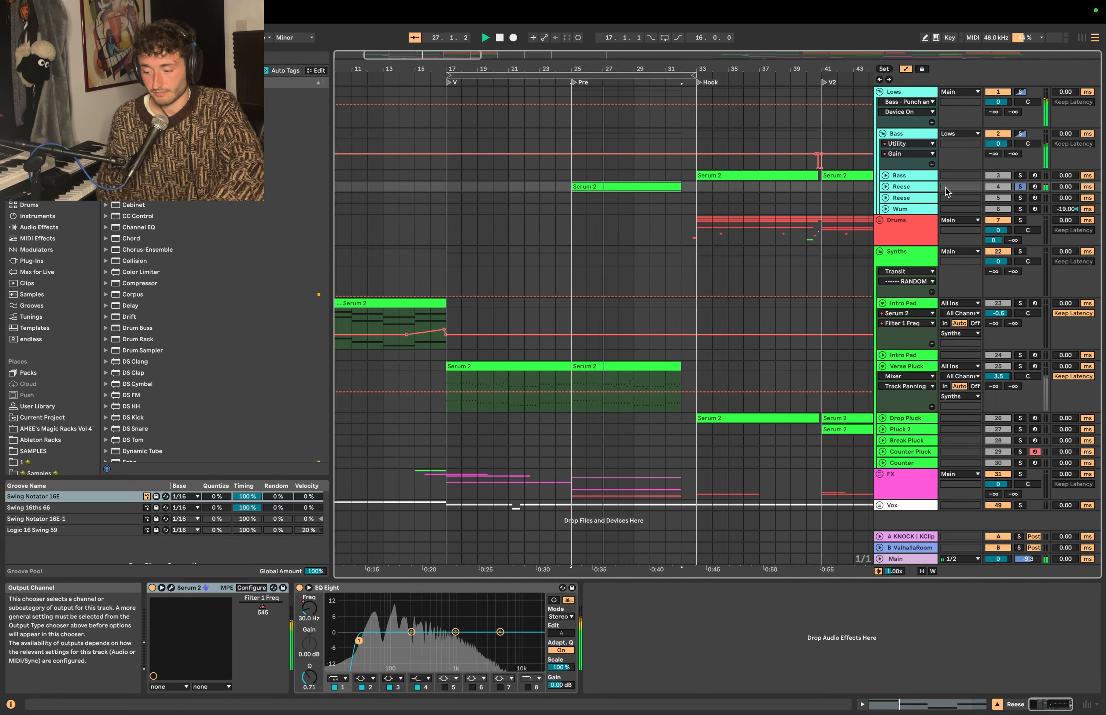
{"action": "left_click", "coordinate": [885, 186]}
{"action": "left_click", "coordinate": [908, 192]}
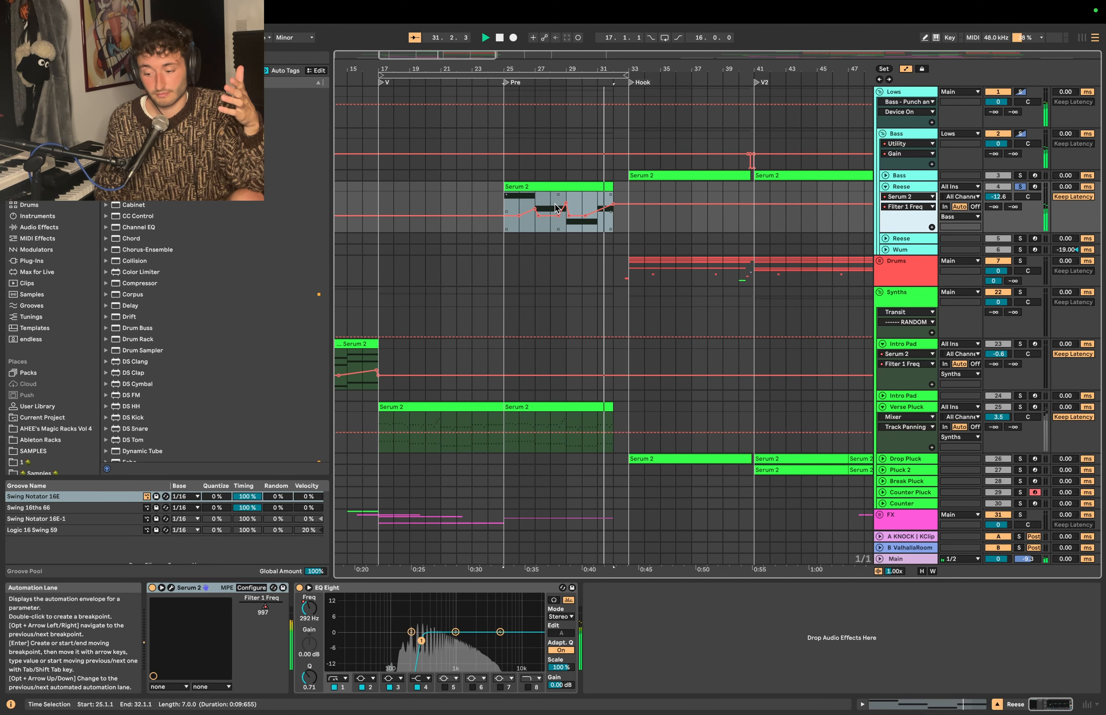
Step: Play the Reese clip, unsolo the Reese track and listen to the Pre section in the full mix up to the Hook
{"action": "key", "text": "space"}
{"action": "key", "text": "space"}
{"action": "left_click", "coordinate": [1019, 186]}
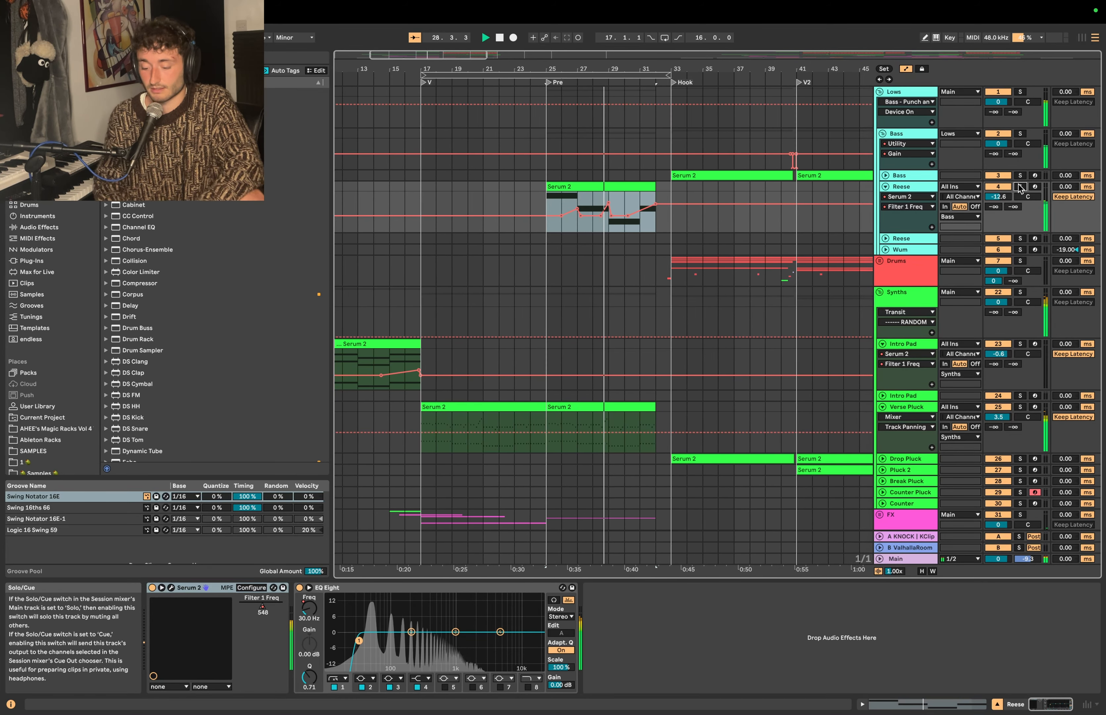
{"action": "scroll", "coordinate": [720, 268], "scroll_direction": "down", "scroll_amount": 1}
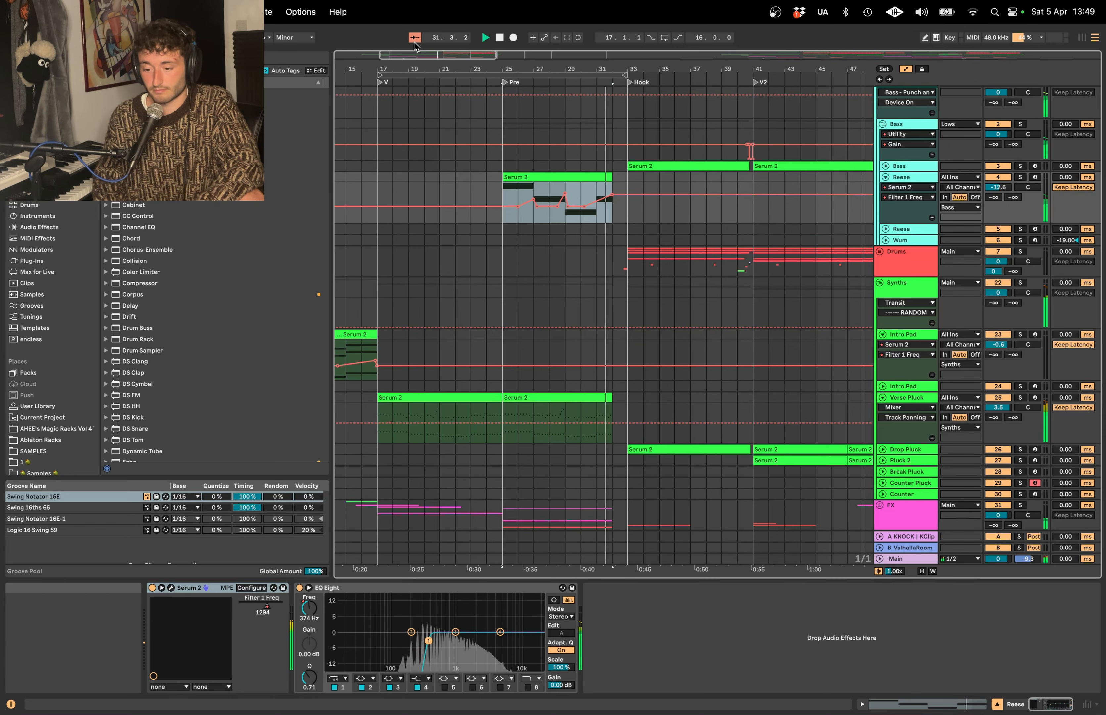
{"action": "scroll", "coordinate": [595, 191], "scroll_direction": "up", "scroll_amount": 3}
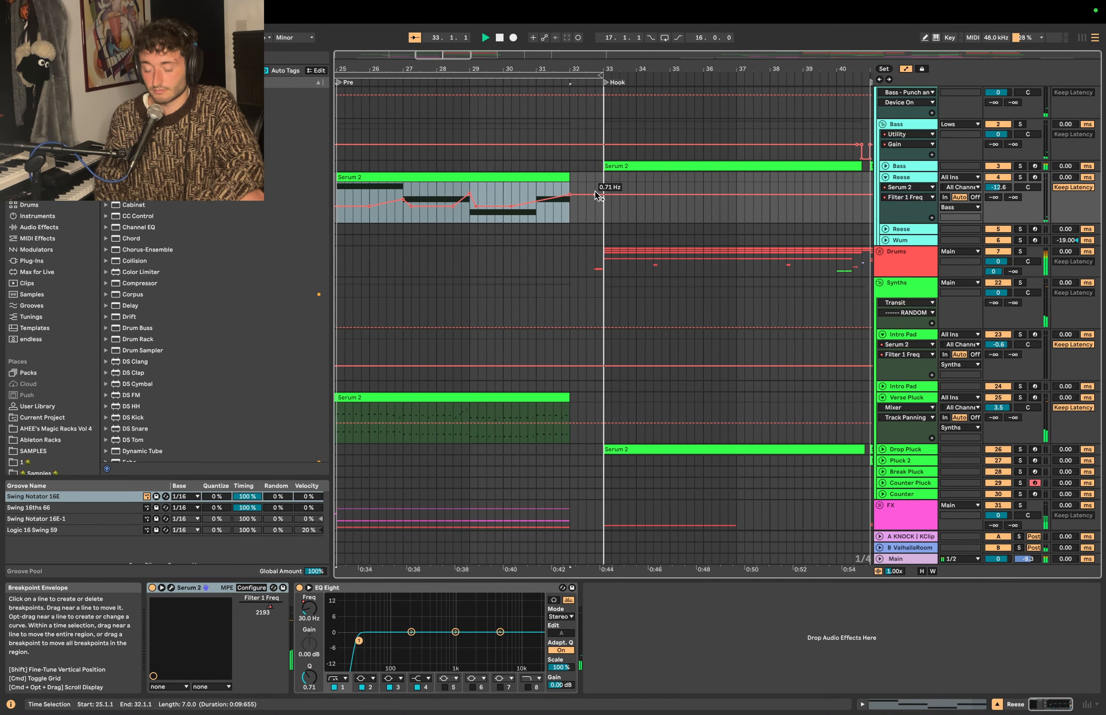
Step: Show the Utility Gain automation of the Bass and Synths groups and place the insert mark at 32.1.1 in Synths
{"action": "left_click", "coordinate": [895, 136]}
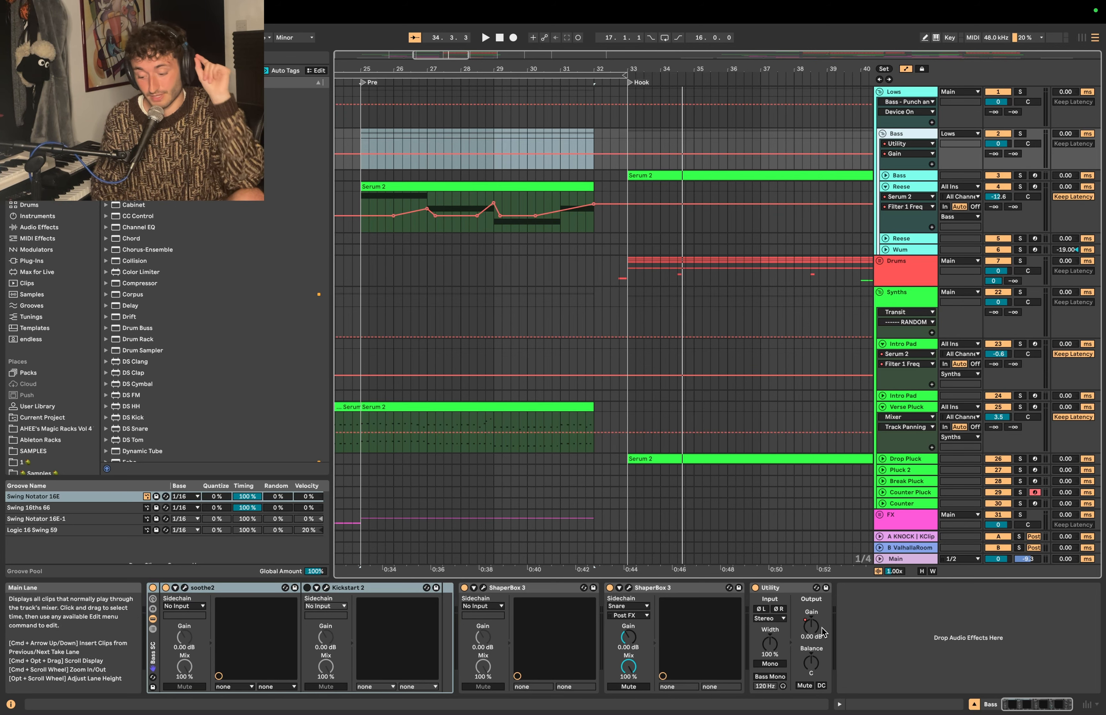
{"action": "left_click", "coordinate": [812, 628]}
{"action": "left_click", "coordinate": [899, 293]}
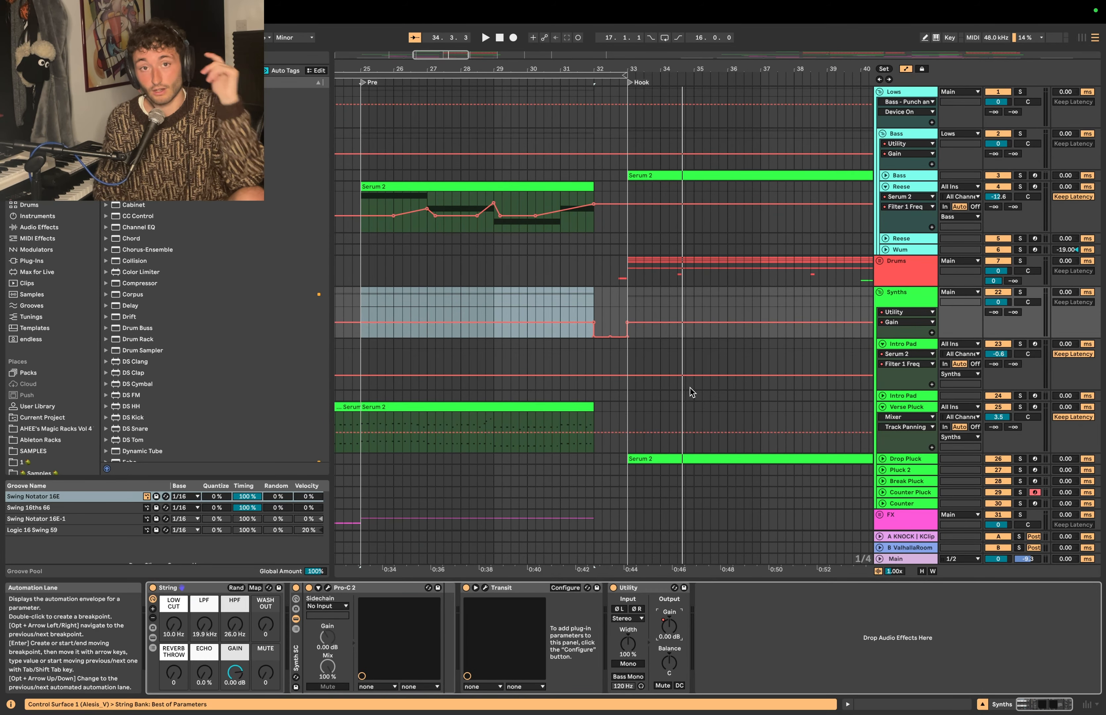
{"action": "left_click", "coordinate": [648, 587]}
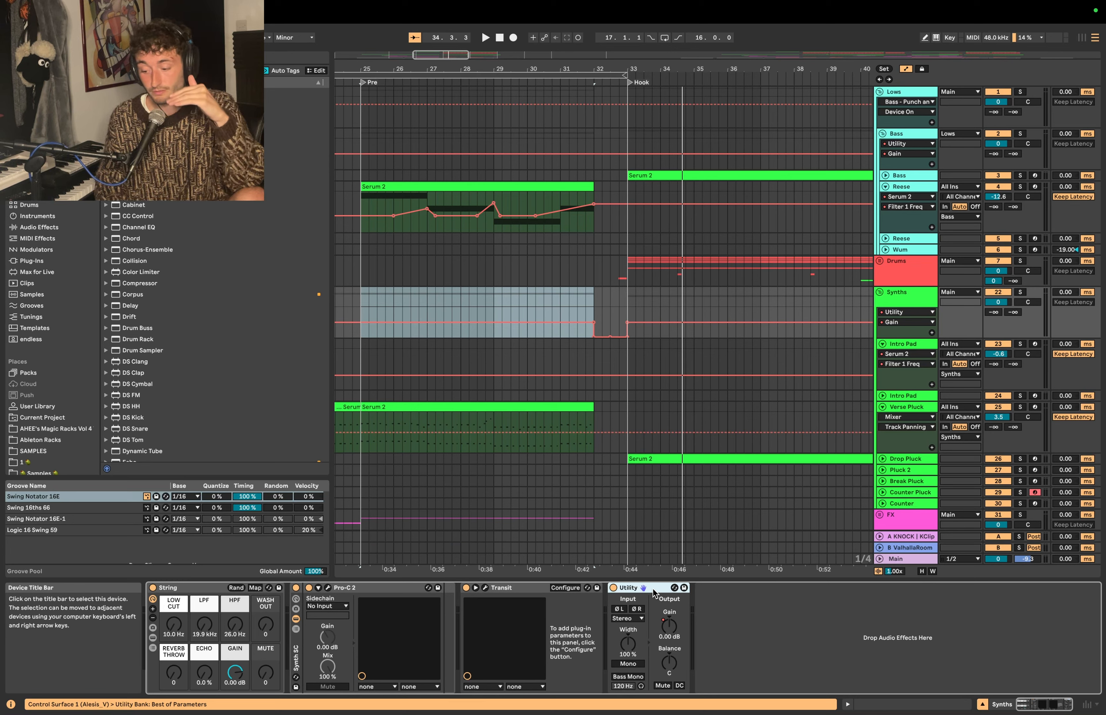
{"action": "left_click", "coordinate": [669, 625]}
{"action": "left_click", "coordinate": [603, 309]}
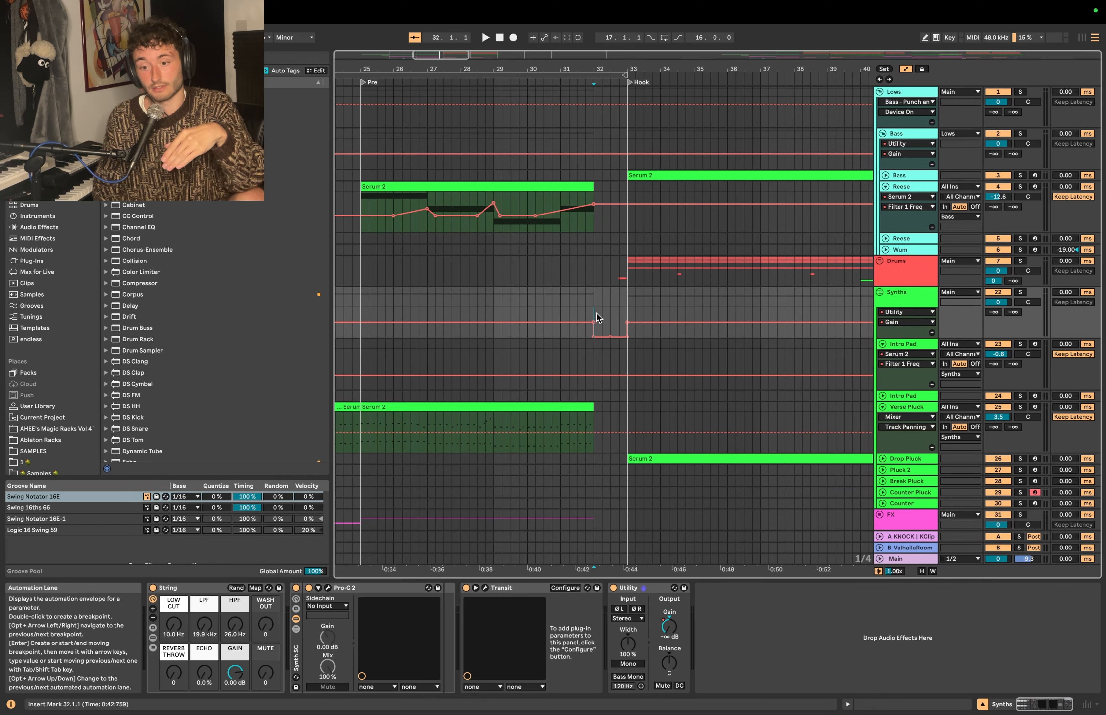
Step: Unfold the Vox group and play the arrangement from 31.3.1 into the Hook
{"action": "scroll", "coordinate": [586, 305], "scroll_direction": "down", "scroll_amount": 2}
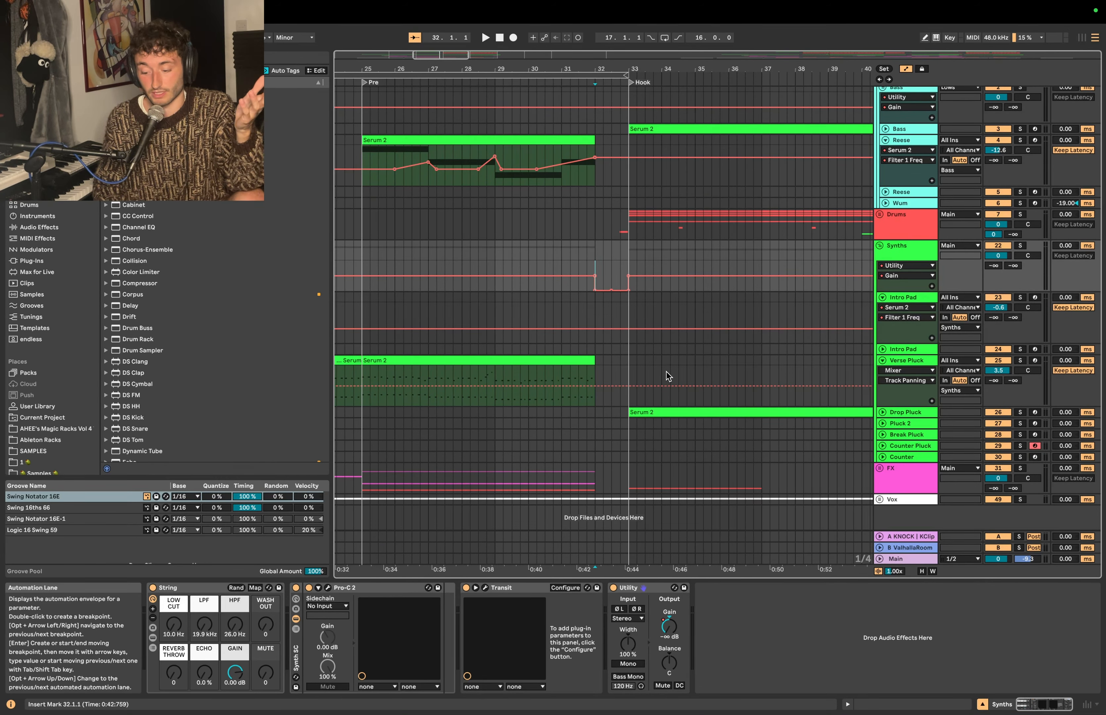
{"action": "left_click", "coordinate": [879, 499]}
{"action": "scroll", "coordinate": [743, 418], "scroll_direction": "down", "scroll_amount": 3}
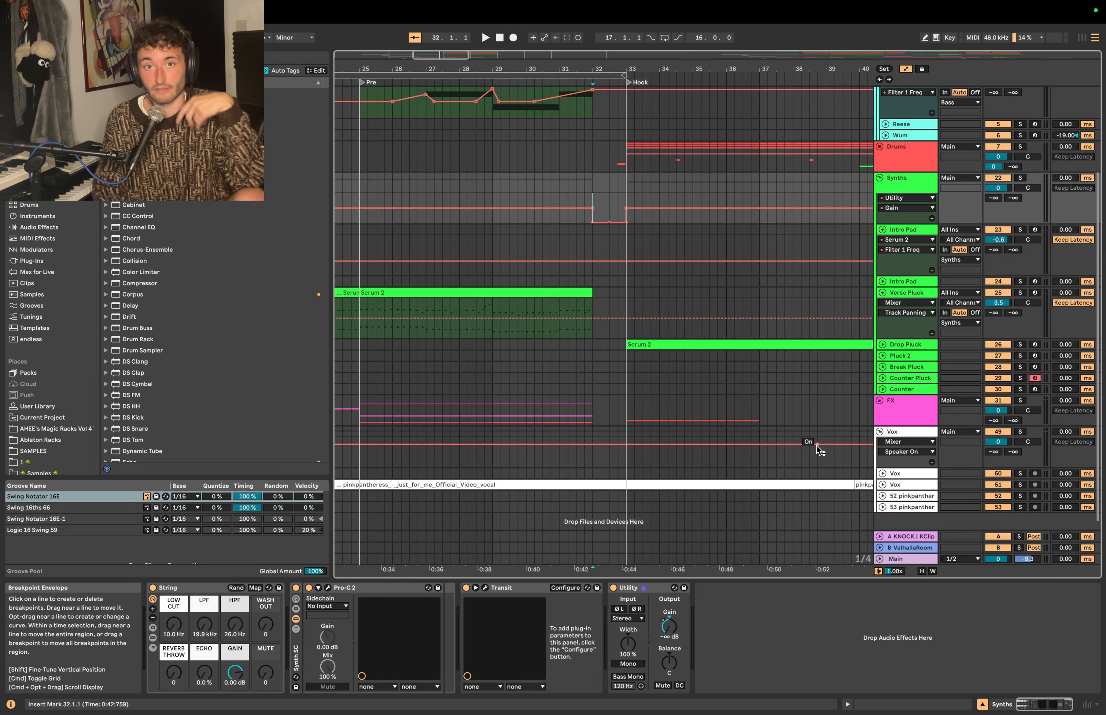
{"action": "left_click", "coordinate": [816, 445]}
{"action": "left_click", "coordinate": [572, 364]}
{"action": "key", "text": "space"}
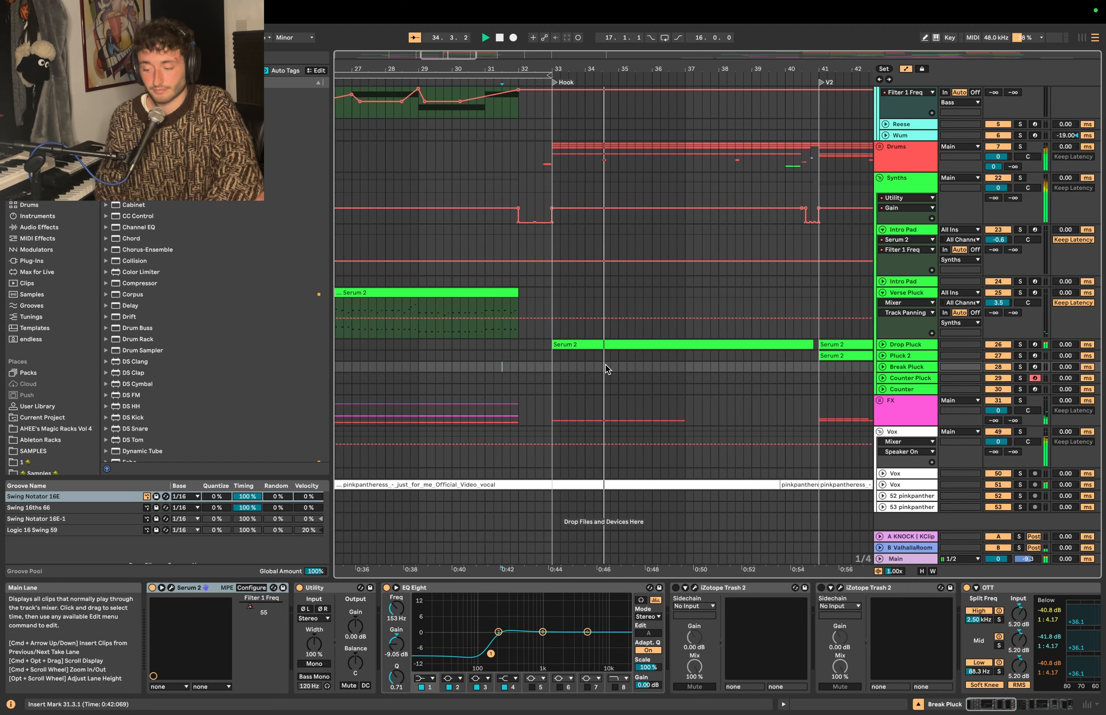
Step: Unfold the Drums group, solo the Kick and Snare tracks and play them from 33.1.1
{"action": "scroll", "coordinate": [606, 365], "scroll_direction": "up", "scroll_amount": 3}
{"action": "scroll", "coordinate": [704, 328], "scroll_direction": "up", "scroll_amount": 5}
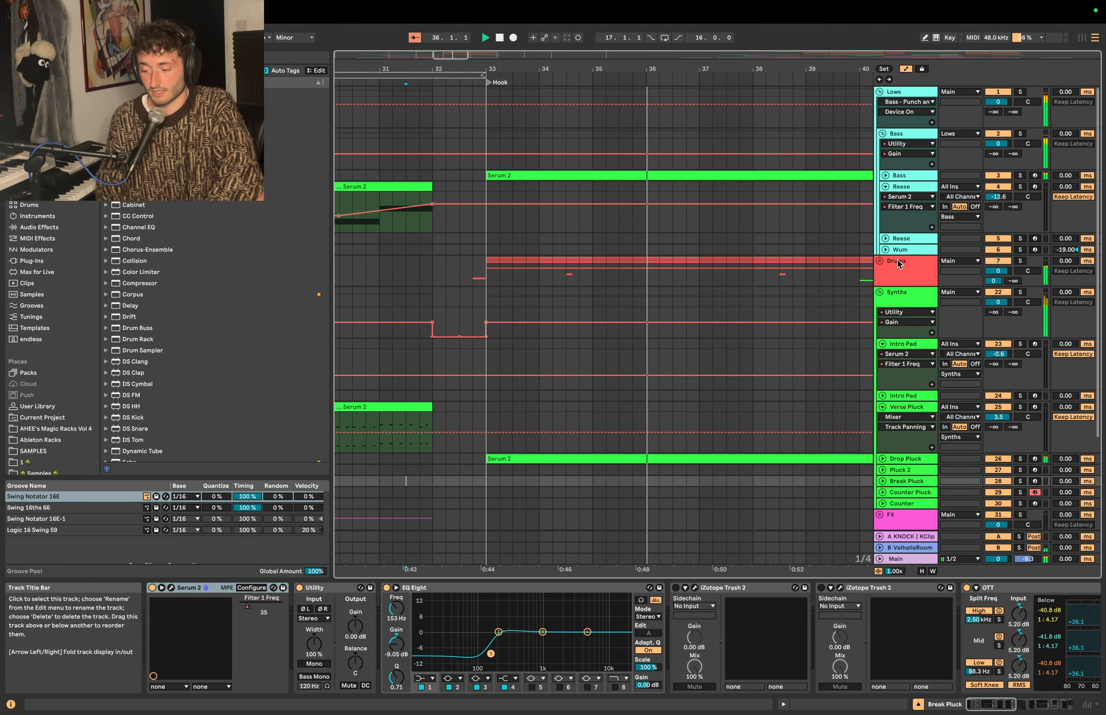
{"action": "left_click", "coordinate": [879, 260]}
{"action": "scroll", "coordinate": [663, 320], "scroll_direction": "down", "scroll_amount": 3}
{"action": "left_click", "coordinate": [539, 291]}
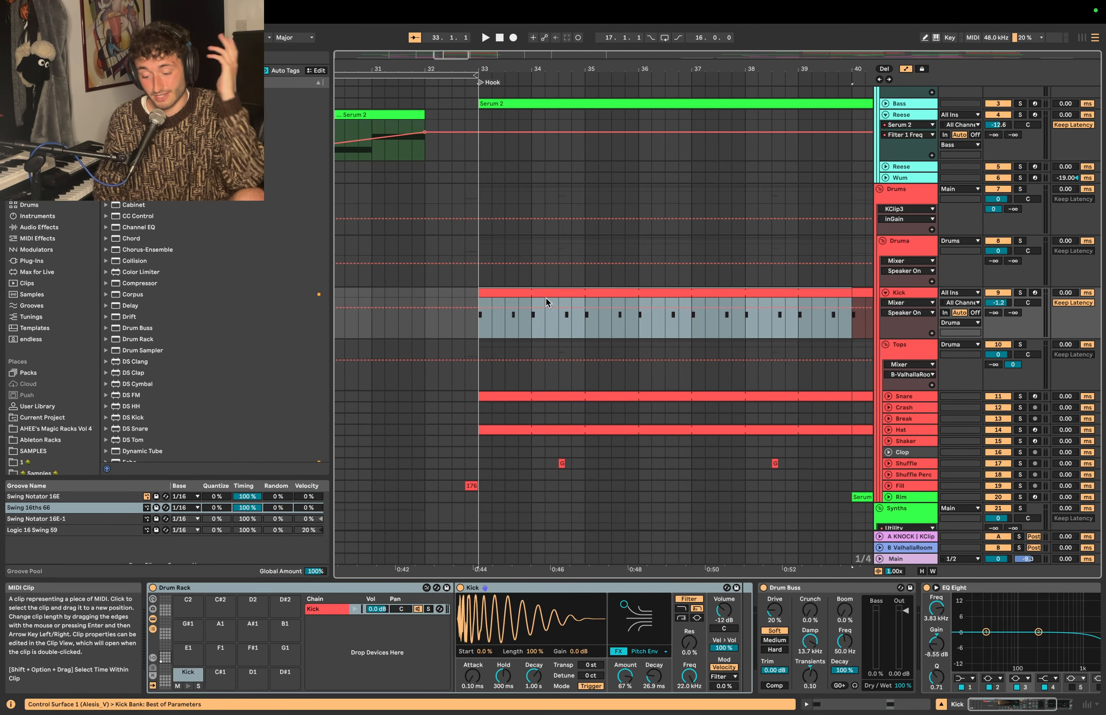
{"action": "scroll", "coordinate": [546, 298], "scroll_direction": "down", "scroll_amount": 3}
{"action": "left_click", "coordinate": [1020, 215]}
{"action": "left_click", "coordinate": [1020, 318], "text": "super"}
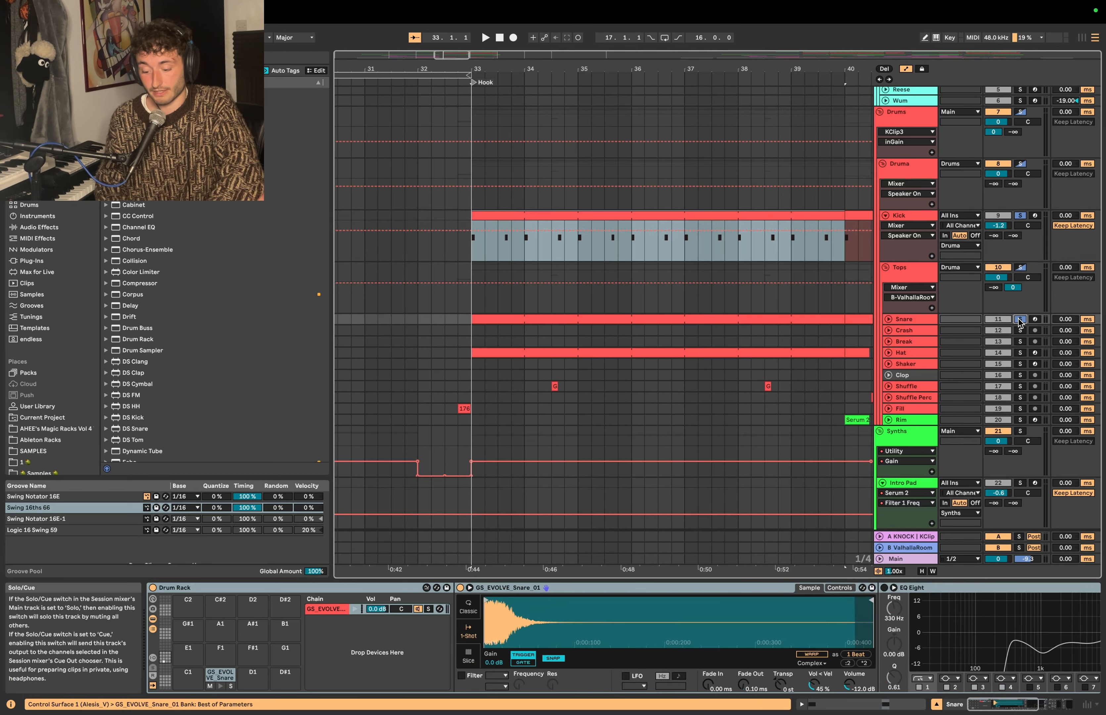
{"action": "key", "text": "space"}
Step: Unfold the Hat track, solo it and play its Hook clip, stopping playback at the end
{"action": "left_click", "coordinate": [888, 353]}
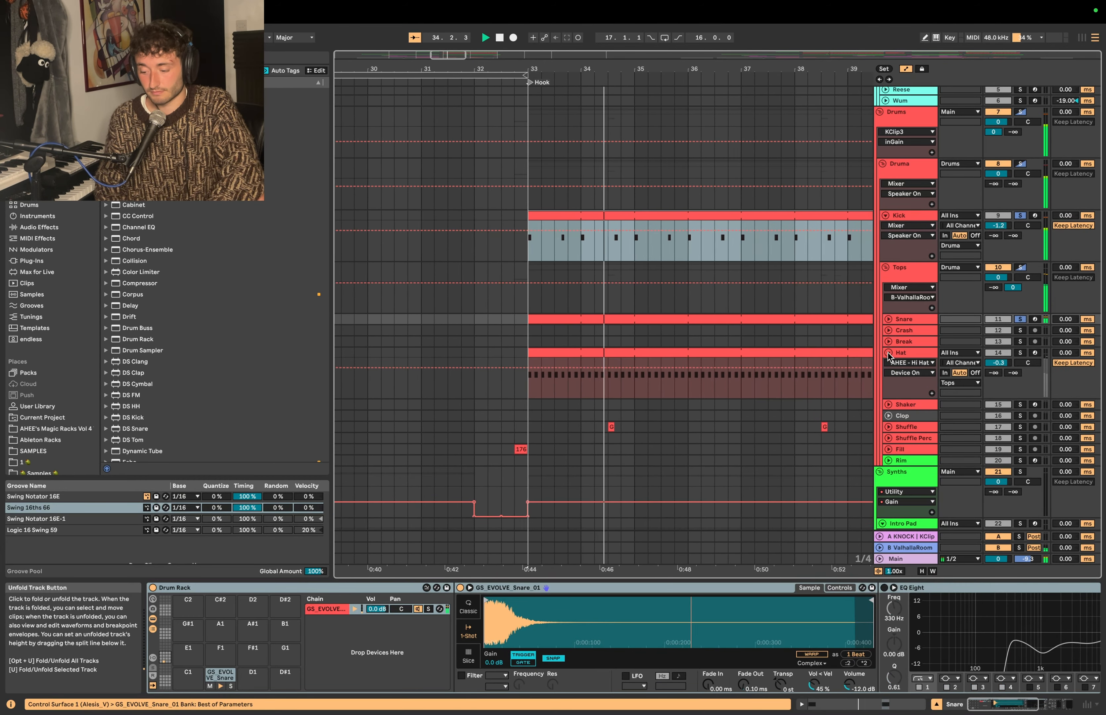
{"action": "key", "text": "space"}
{"action": "left_click", "coordinate": [553, 354]}
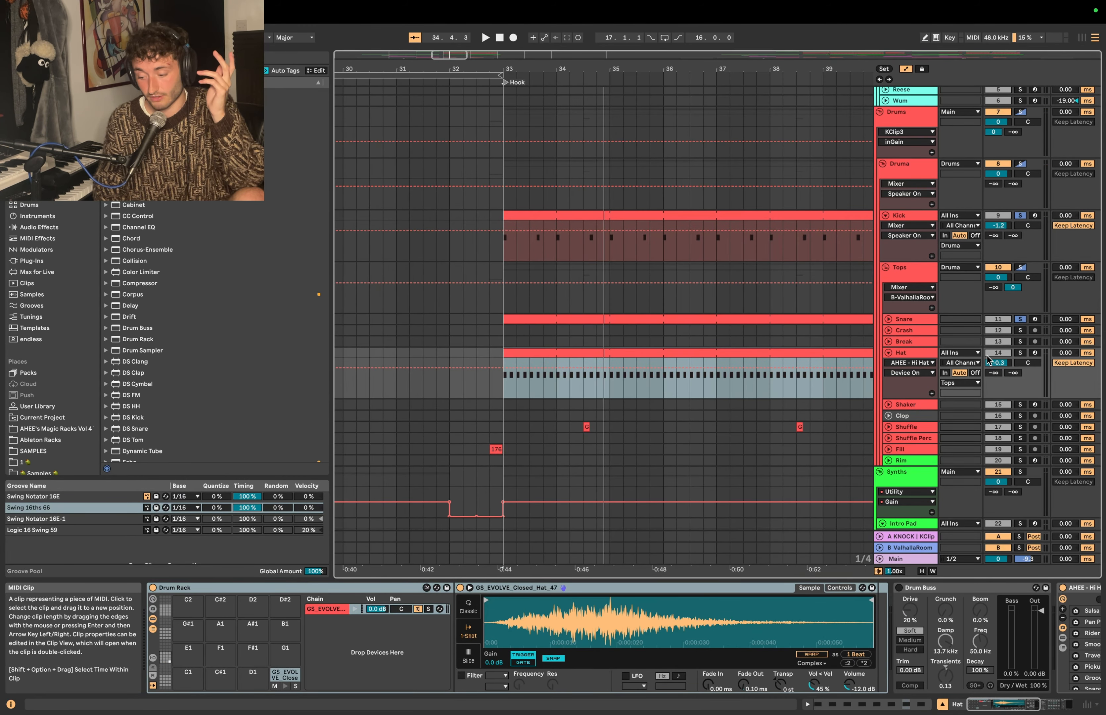
{"action": "left_click", "coordinate": [1019, 353]}
{"action": "key", "text": "space"}
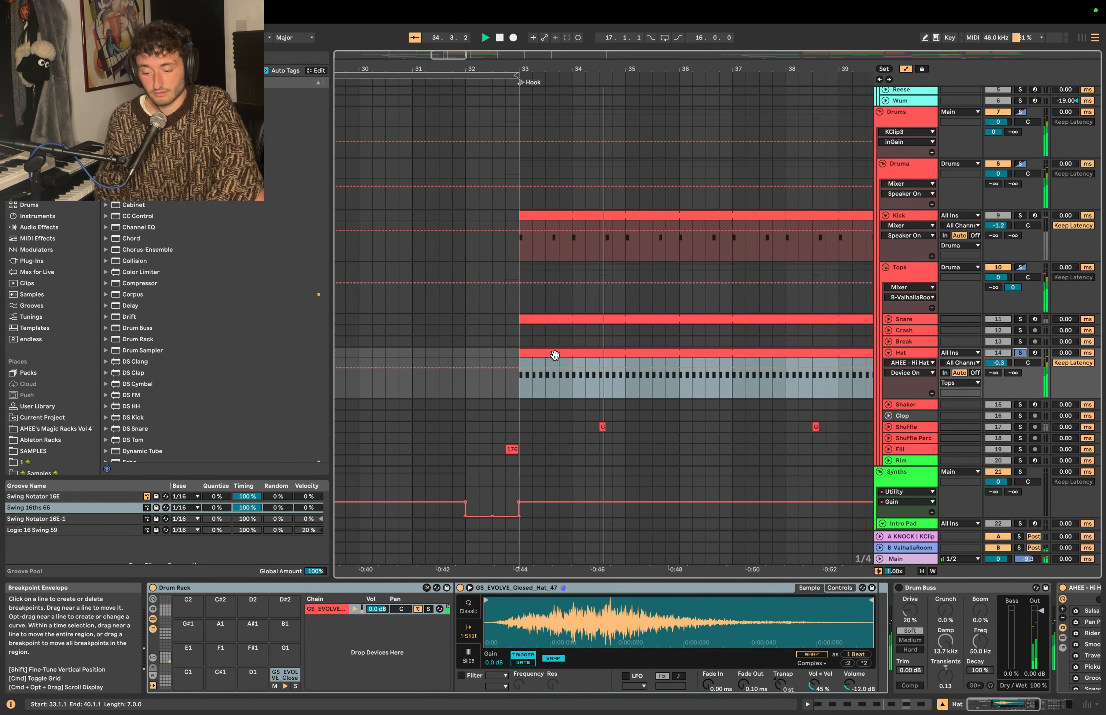
{"action": "key", "text": "space"}
Step: Review the Hat clip's groove options and play the Hook with Kick, Snare and Hat soloed together
{"action": "double_click", "coordinate": [555, 355]}
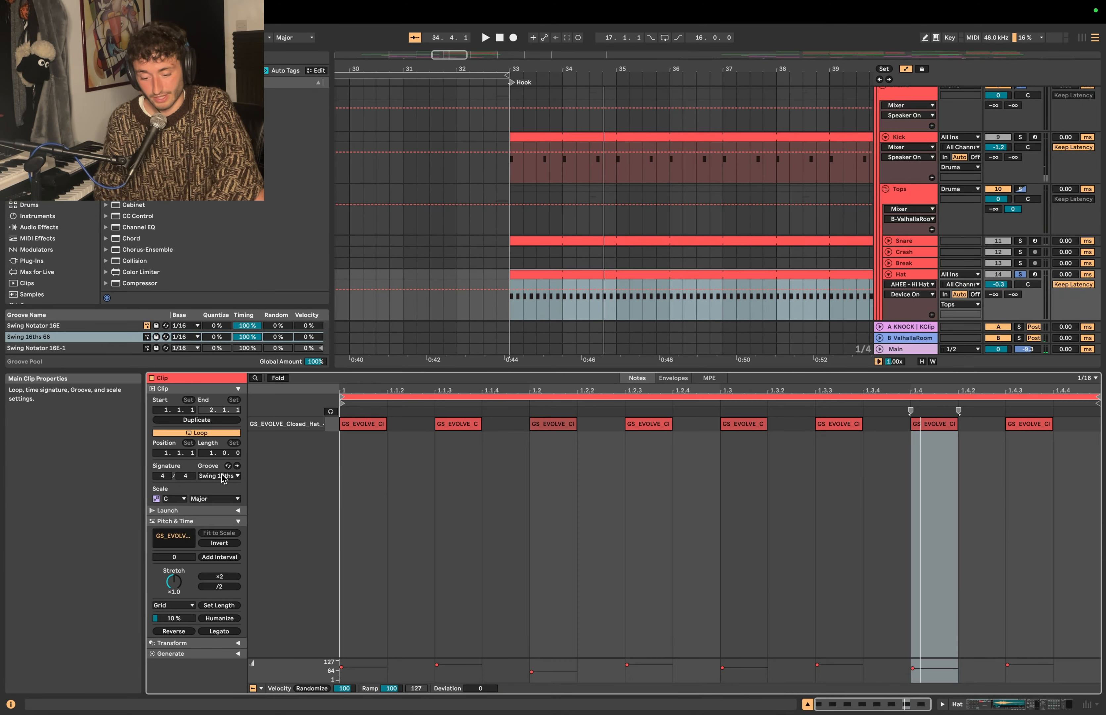
{"action": "left_click", "coordinate": [223, 476]}
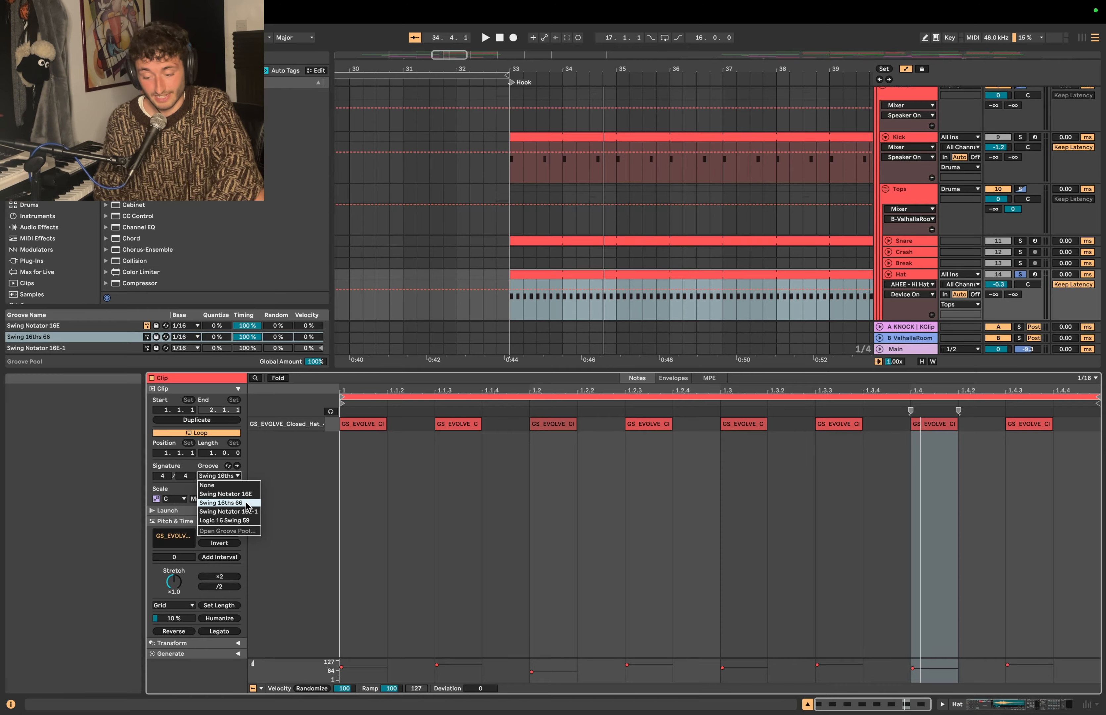
{"action": "left_click", "coordinate": [226, 521]}
{"action": "key", "text": "space"}
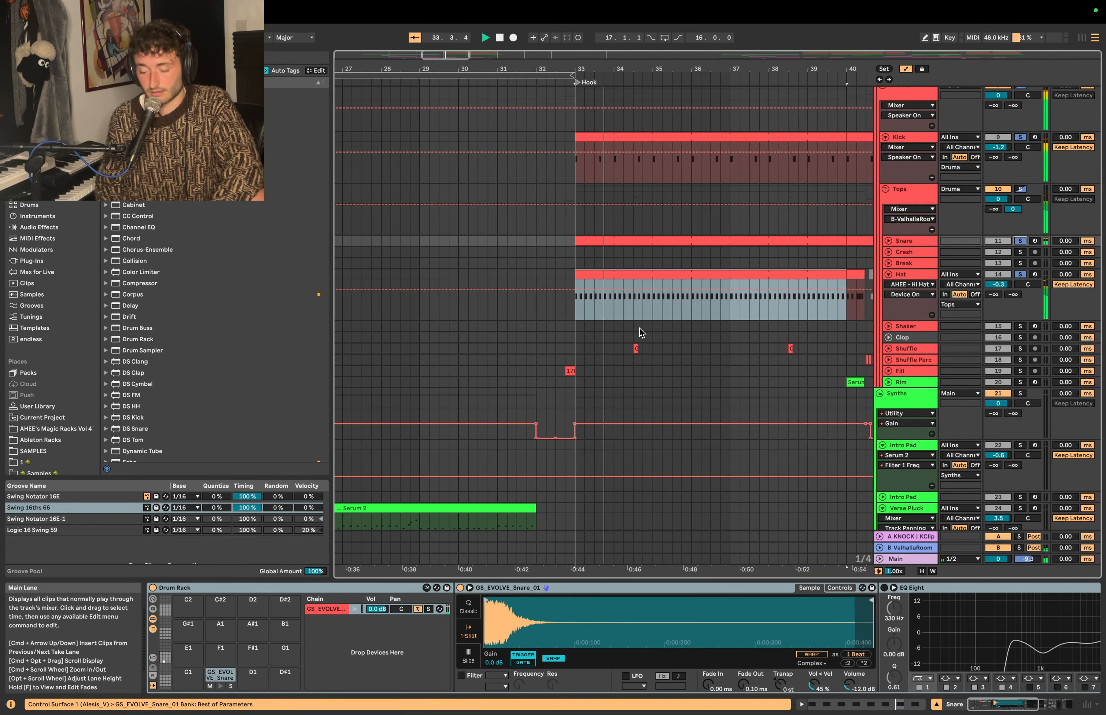
{"action": "scroll", "coordinate": [640, 328], "scroll_direction": "up", "scroll_amount": 5}
{"action": "key", "text": "space"}
Step: Unfold the Shuffle track, add it to the soloed drums and play from the start of the Hook
{"action": "left_click", "coordinate": [888, 348]}
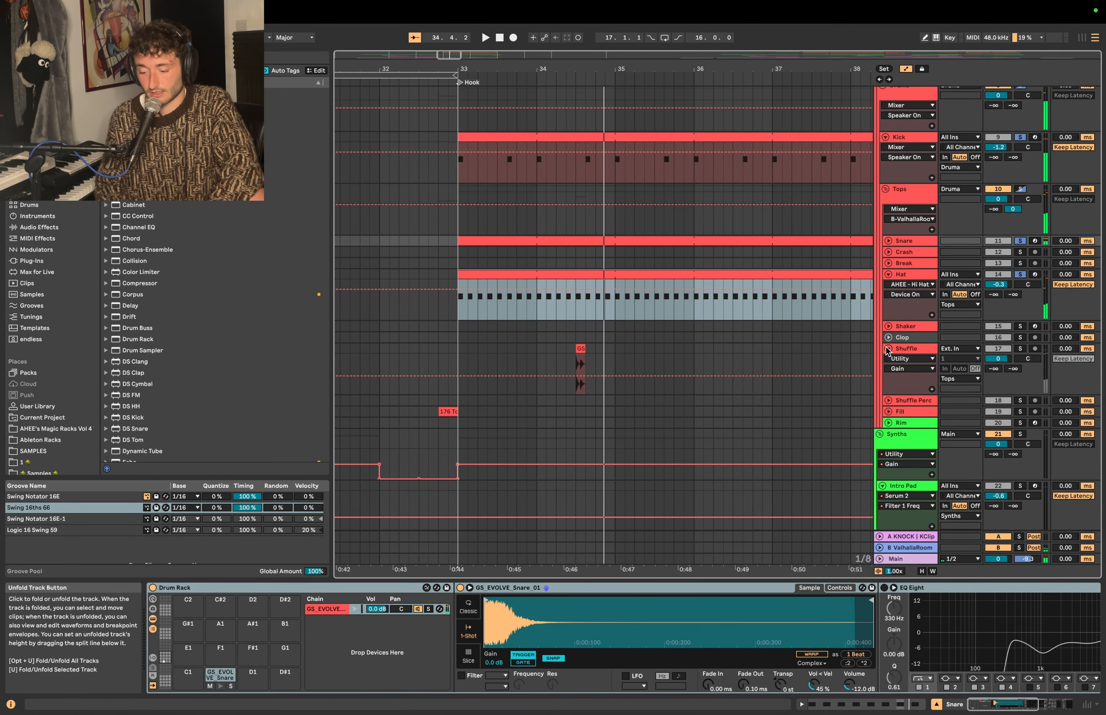
{"action": "left_click", "coordinate": [644, 351]}
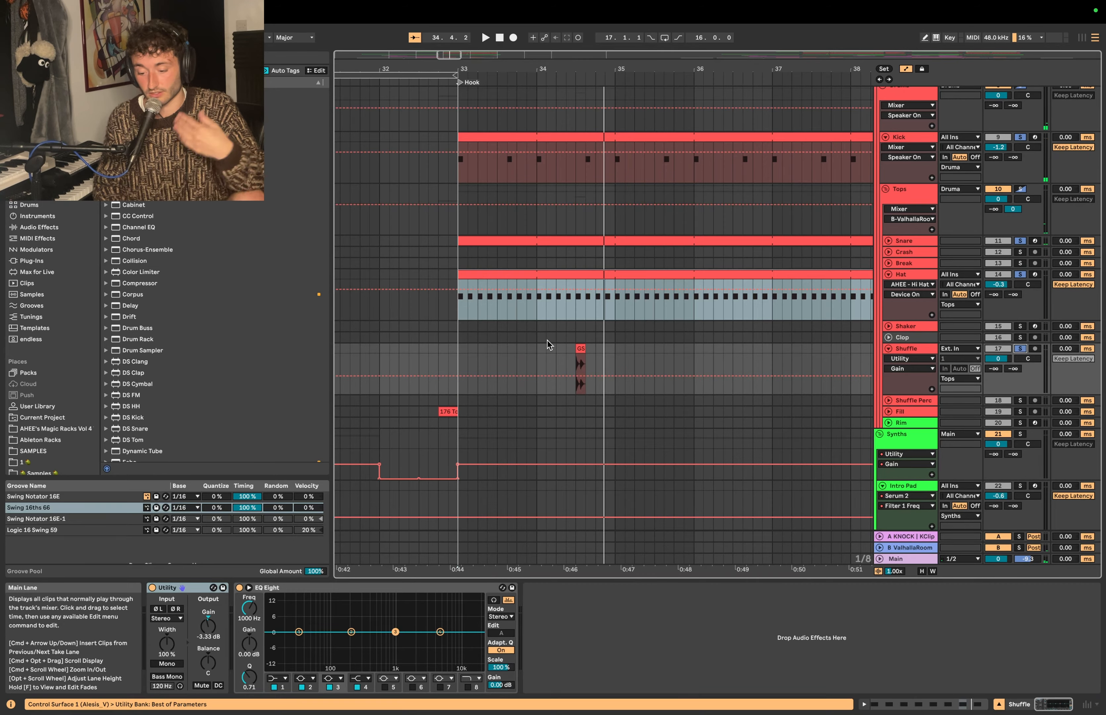
{"action": "left_click", "coordinate": [458, 333]}
{"action": "key", "text": "space"}
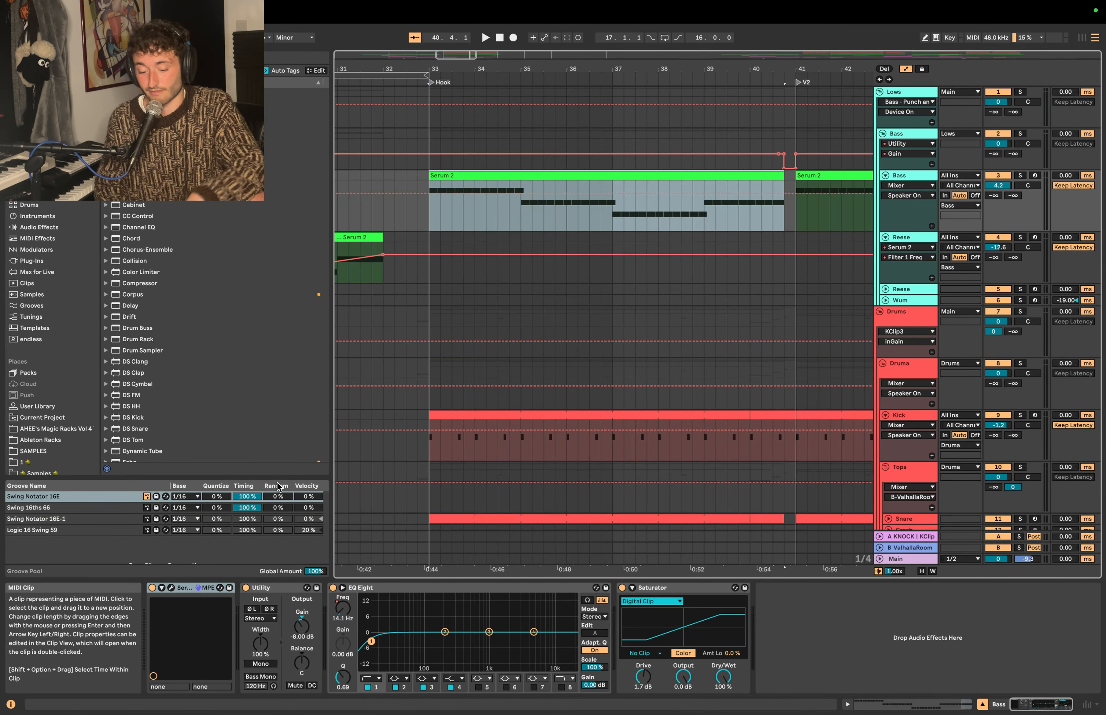
Step: Open the Bass track's Serum 2 window, solo the Bass and play its Hook clip while reviewing the oscillators and LFO 1
{"action": "left_click", "coordinate": [171, 587]}
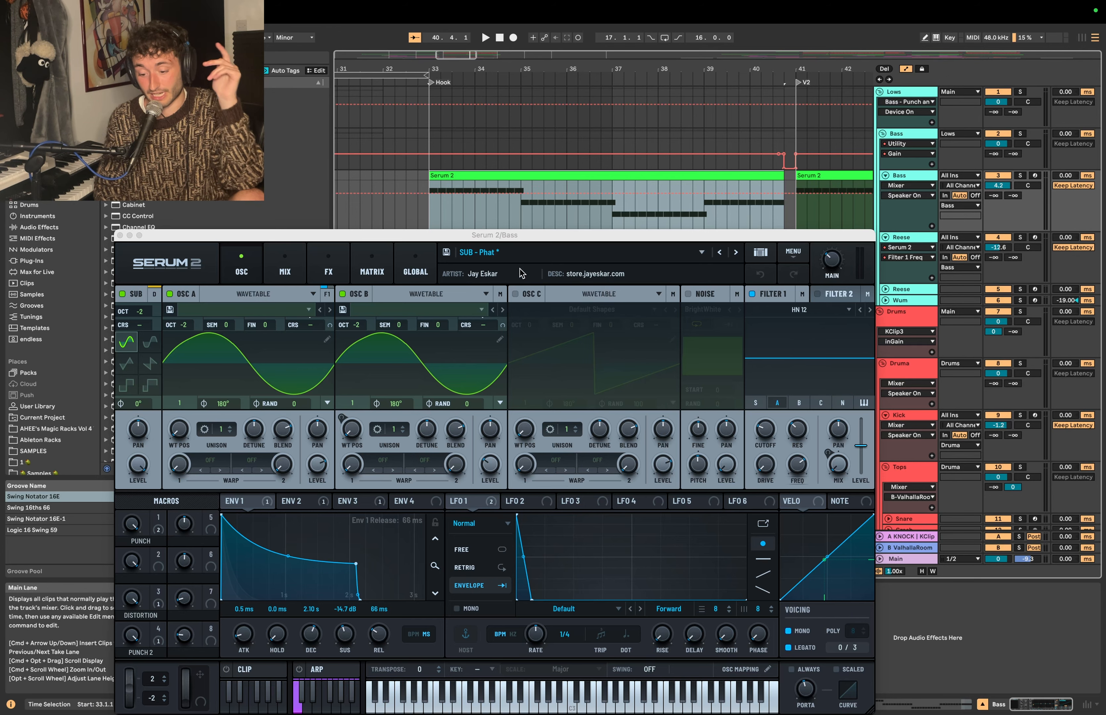
{"action": "left_click_drag", "start_coordinate": [519, 234], "coordinate": [528, 126]}
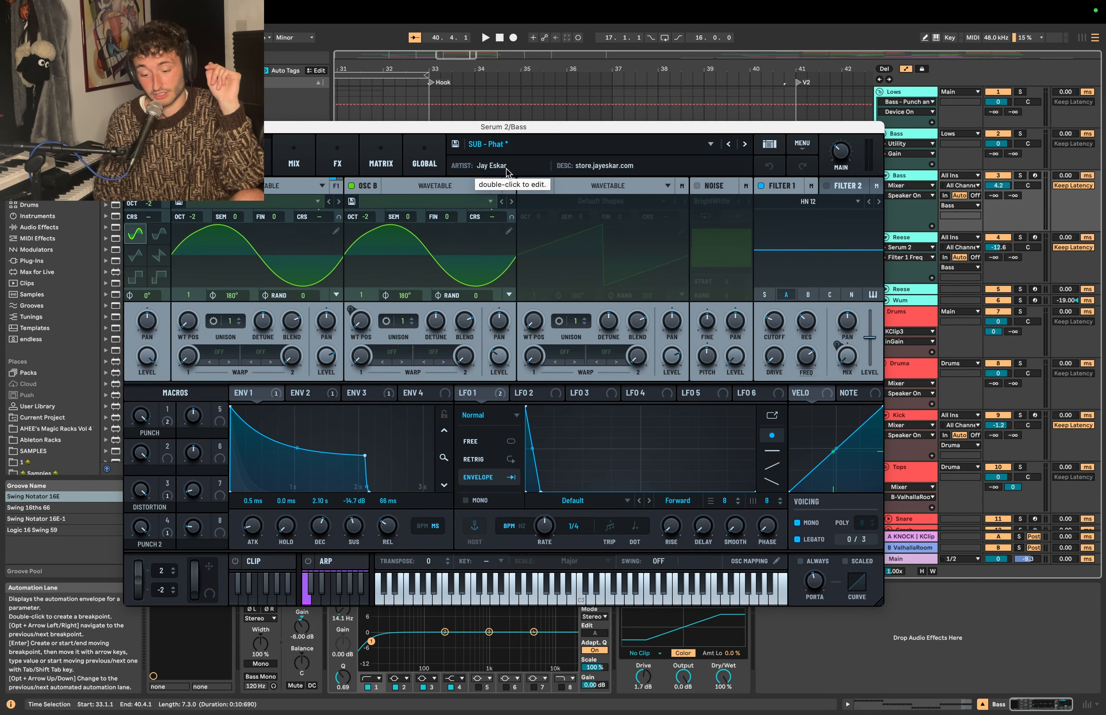
{"action": "left_click", "coordinate": [1020, 175]}
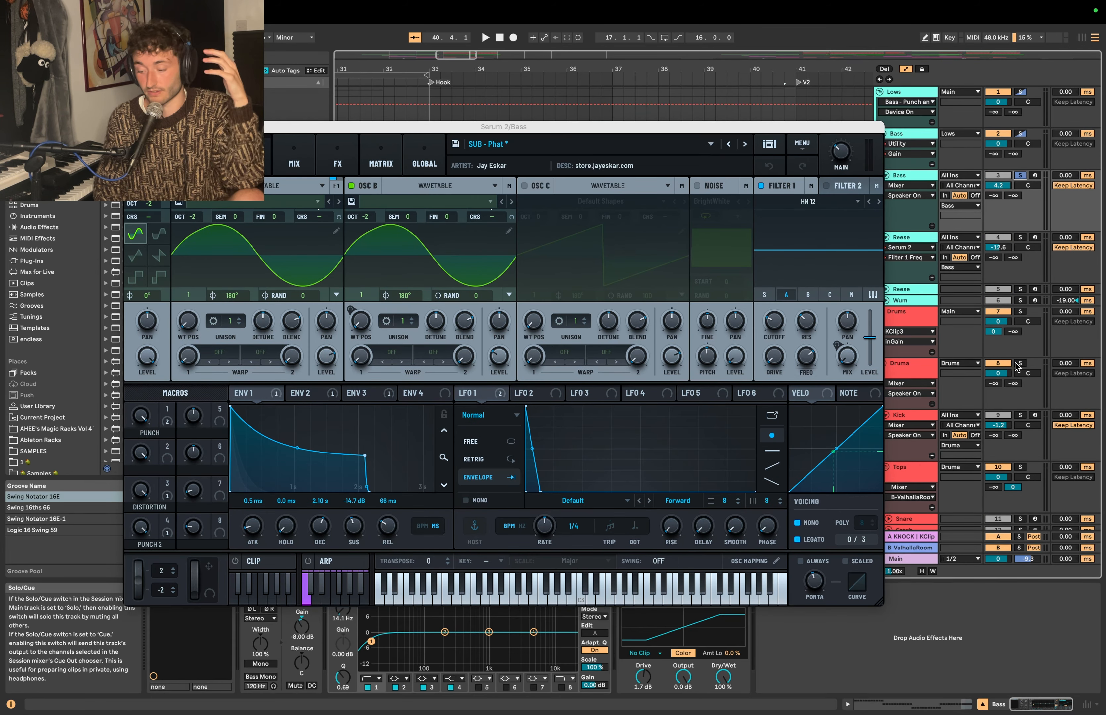
{"action": "key", "text": "space"}
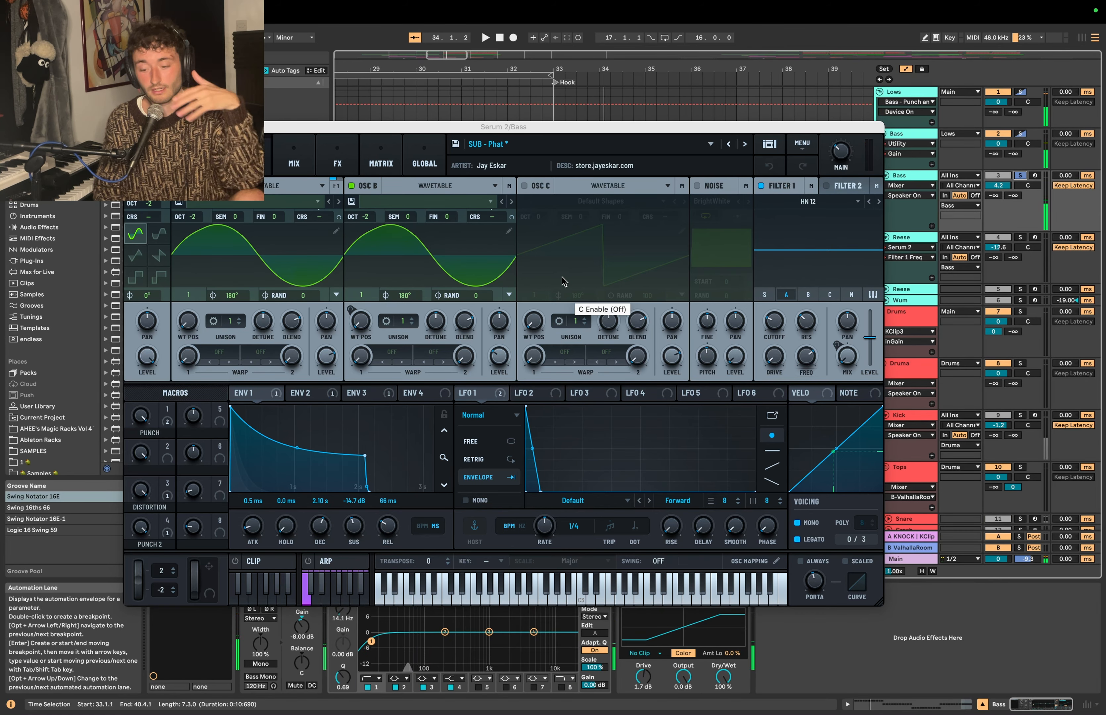
{"action": "left_click", "coordinate": [526, 406]}
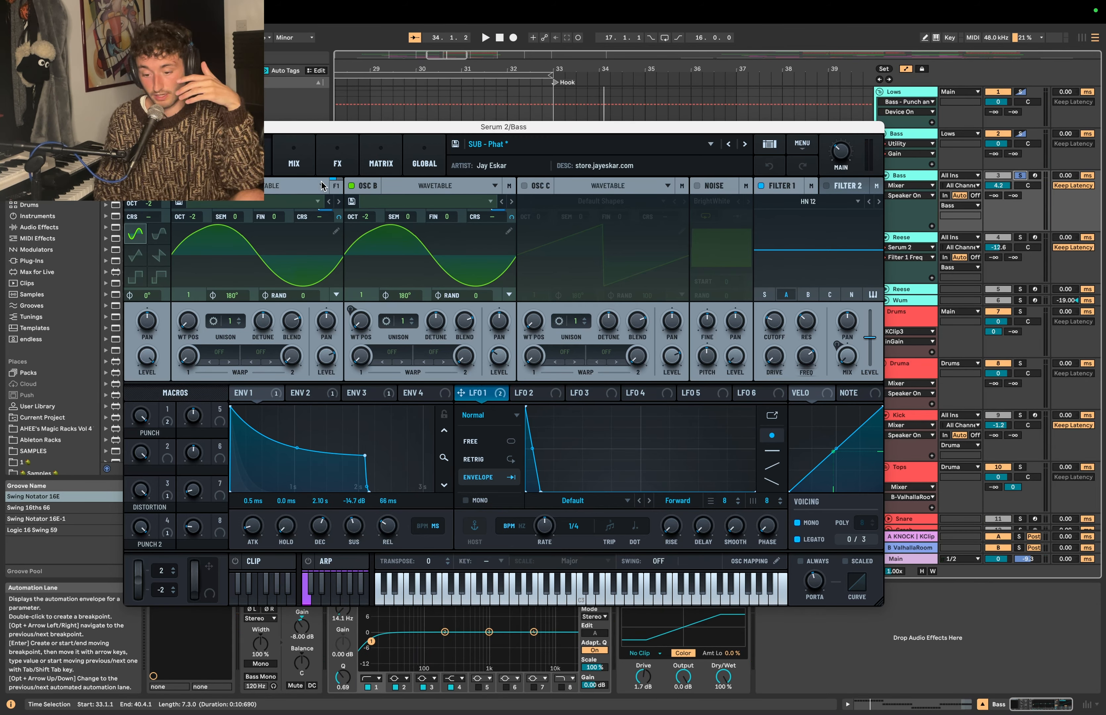
Step: Audition the bass with LFO 1's A Coarse Pitch amount set to zero in the modulation matrix, and undo the change
{"action": "left_click", "coordinate": [336, 159]}
{"action": "left_click", "coordinate": [381, 159]}
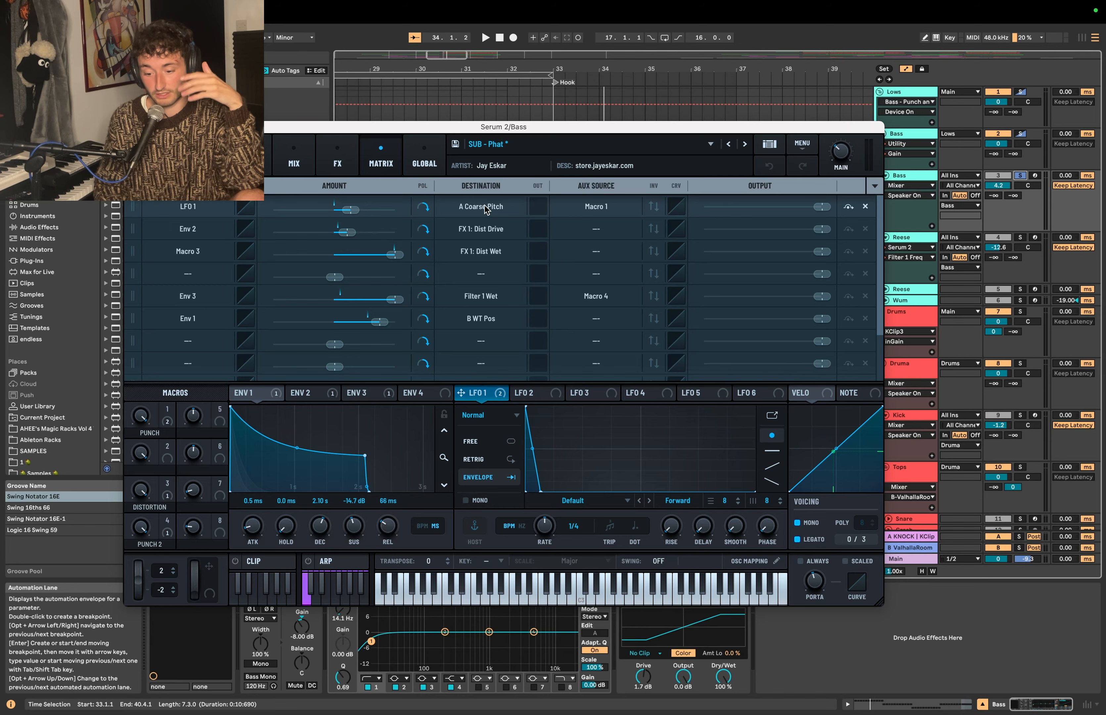
{"action": "left_click_drag", "start_coordinate": [348, 209], "coordinate": [334, 218]}
{"action": "key", "text": "space"}
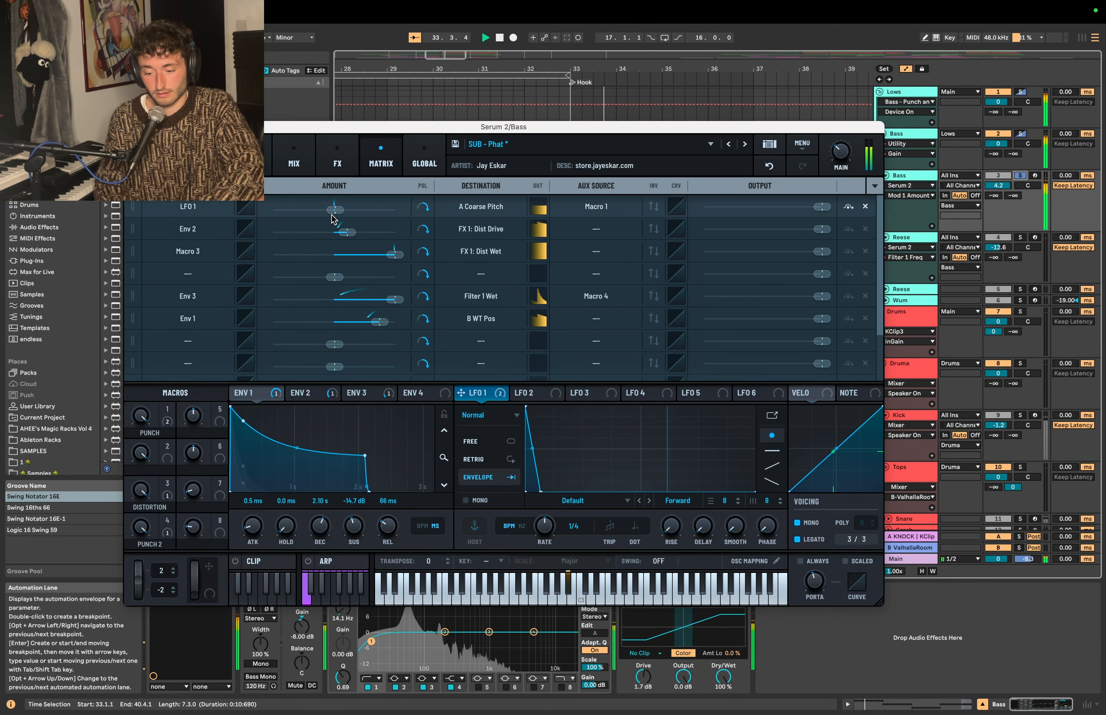
{"action": "left_click", "coordinate": [768, 167]}
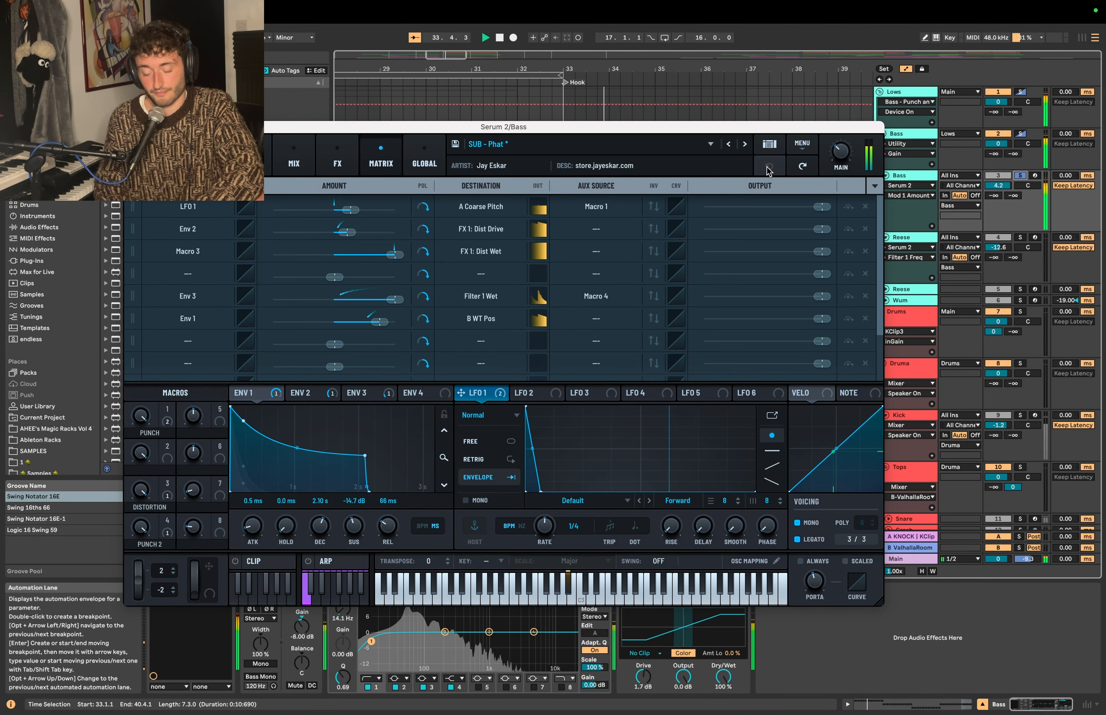
{"action": "key", "text": "space"}
Step: Hide the Serum 2 window, place the insert mark at 33.1.1 and play the Hook with the Bass unsoloed
{"action": "key", "text": "super+alt+p"}
{"action": "left_click", "coordinate": [538, 217]}
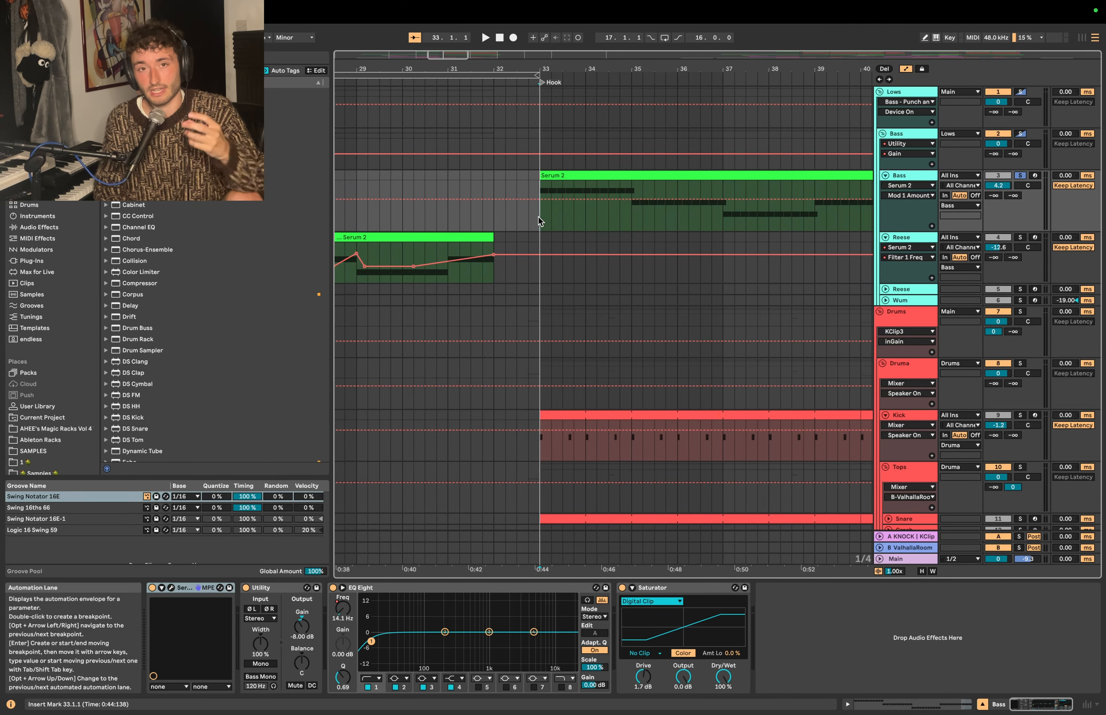
{"action": "key", "text": "space"}
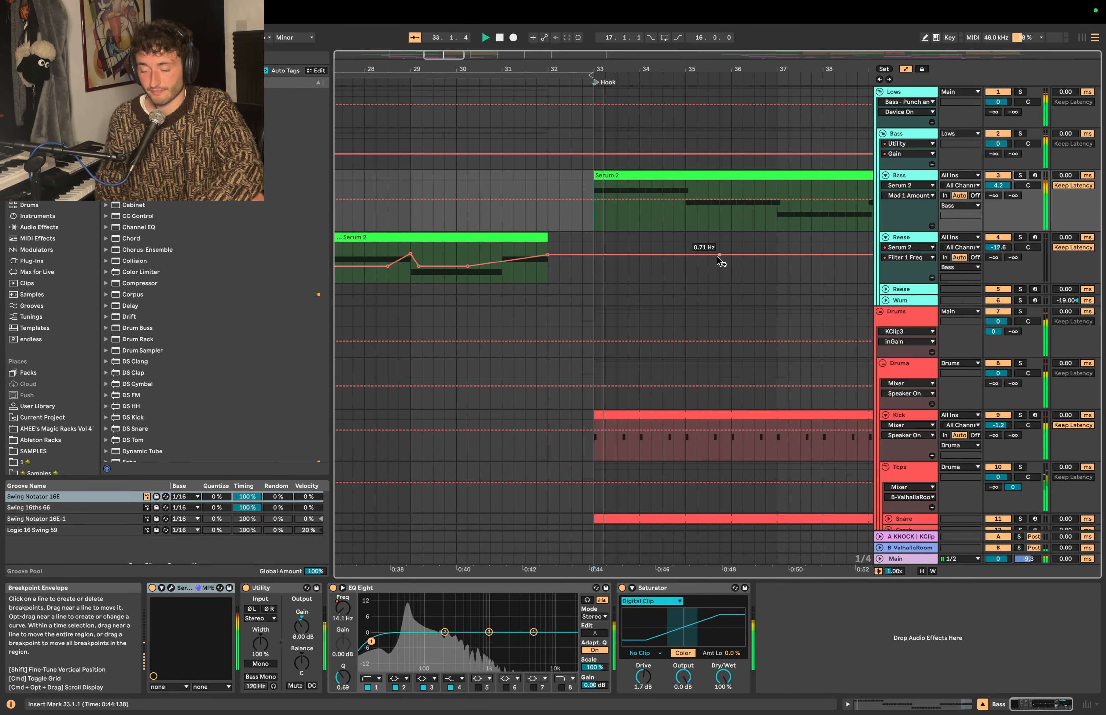
Step: Unfold the Drop Pluck track and open its Hook clip to view the notes
{"action": "scroll", "coordinate": [717, 257], "scroll_direction": "down", "scroll_amount": 5}
{"action": "scroll", "coordinate": [718, 257], "scroll_direction": "down", "scroll_amount": 5}
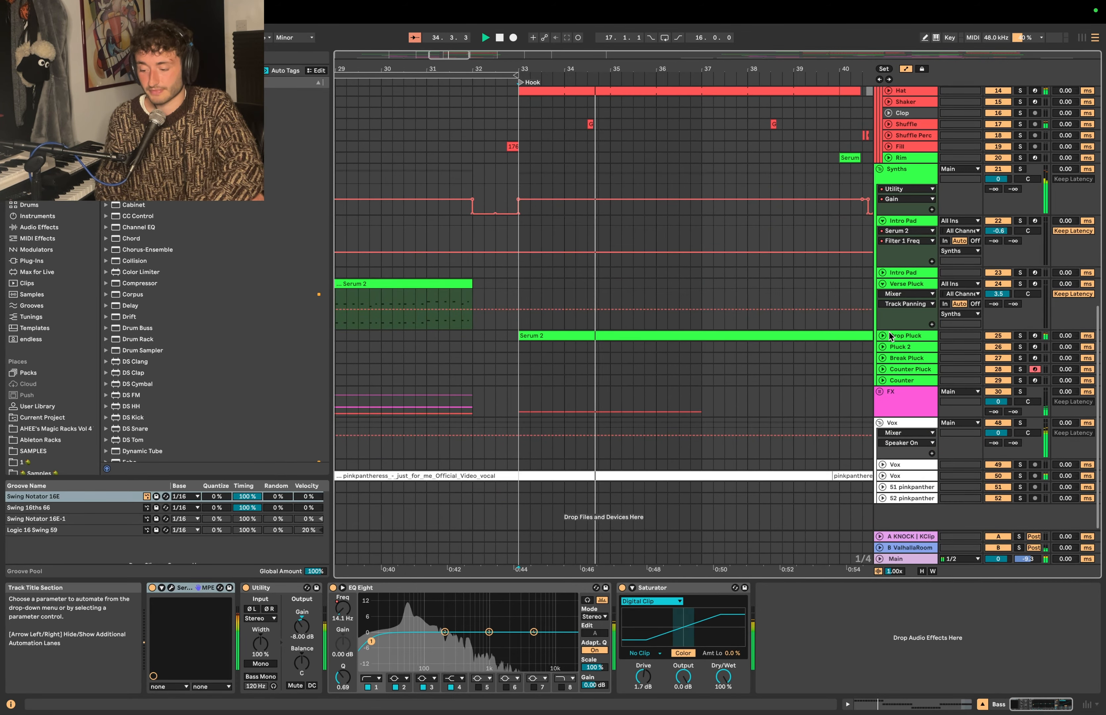
{"action": "left_click", "coordinate": [895, 336]}
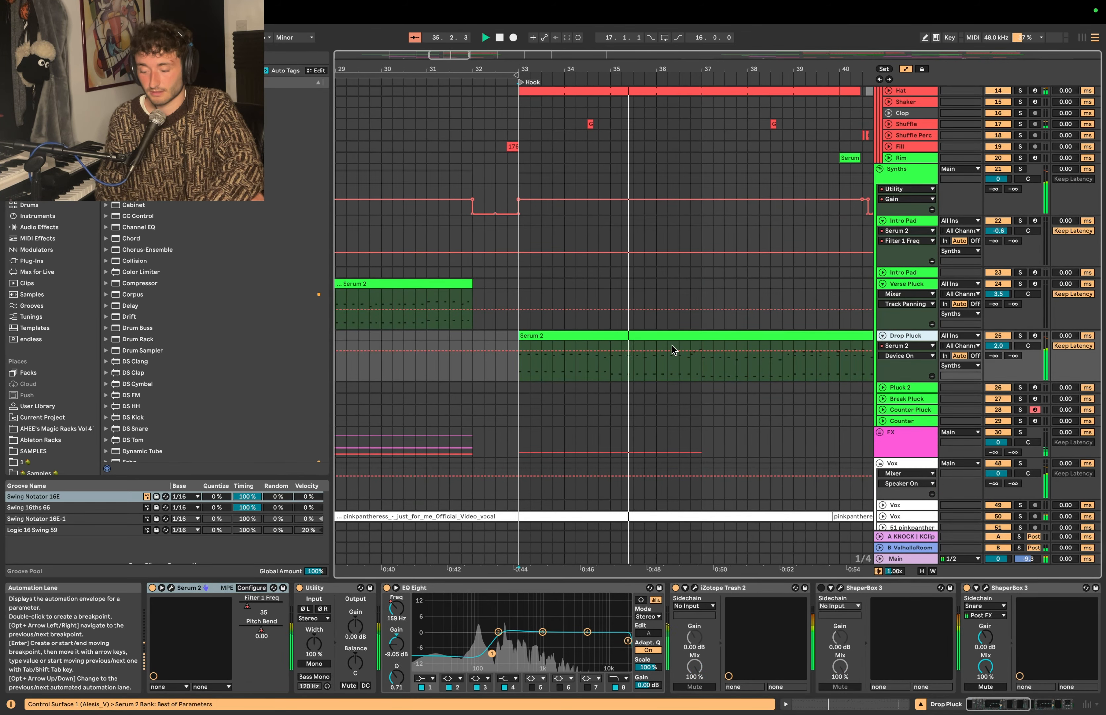
{"action": "double_click", "coordinate": [631, 334]}
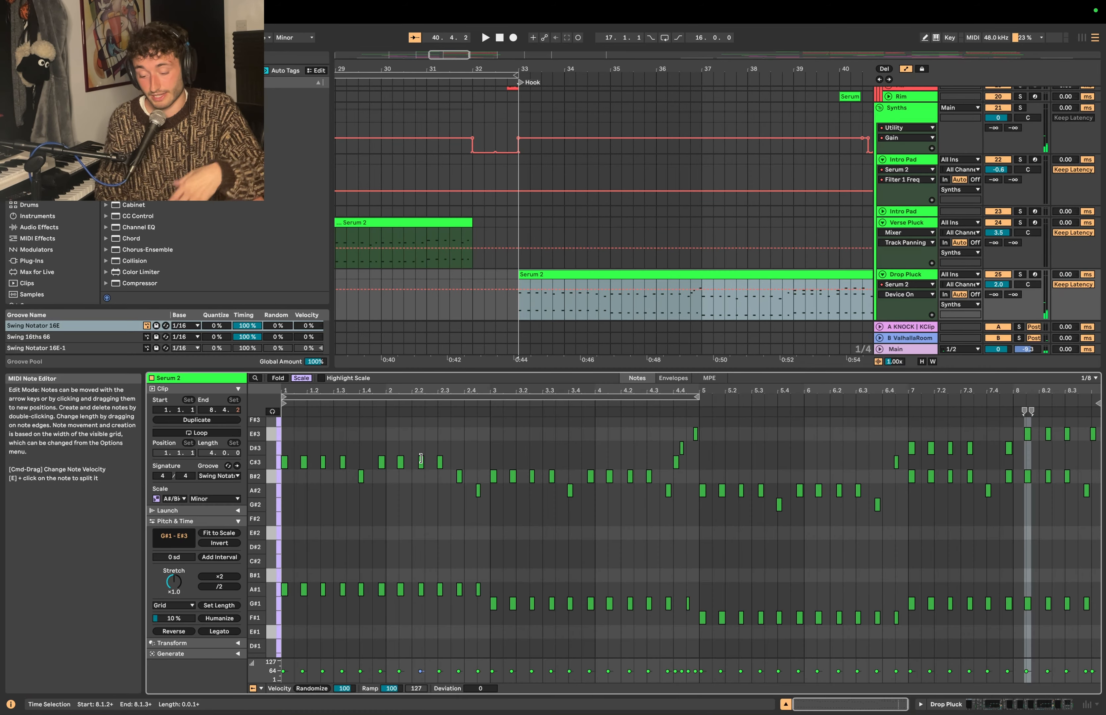
Step: Hide the note editor, select the Drop Pluck's Hook clip and open the track's Serum 2 window
{"action": "left_click", "coordinate": [586, 274]}
{"action": "key", "text": "shift+Tab"}
{"action": "left_click", "coordinate": [420, 361]}
{"action": "scroll", "coordinate": [619, 394], "scroll_direction": "down", "scroll_amount": 3}
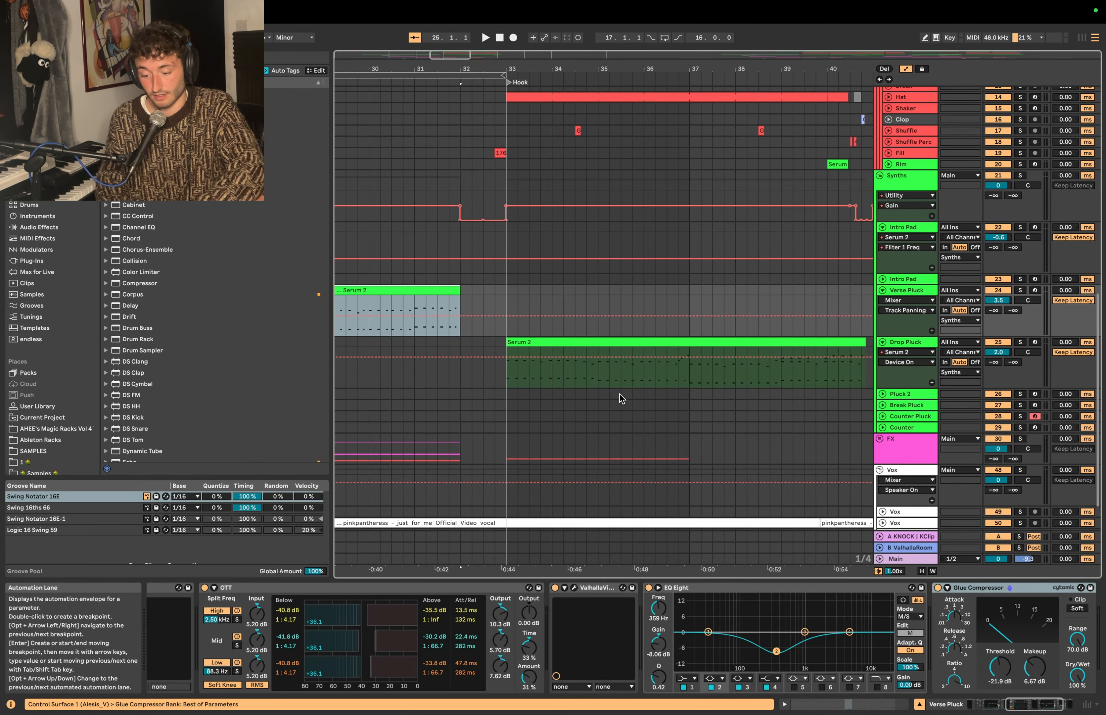
{"action": "left_click", "coordinate": [559, 347]}
{"action": "left_click", "coordinate": [171, 588]}
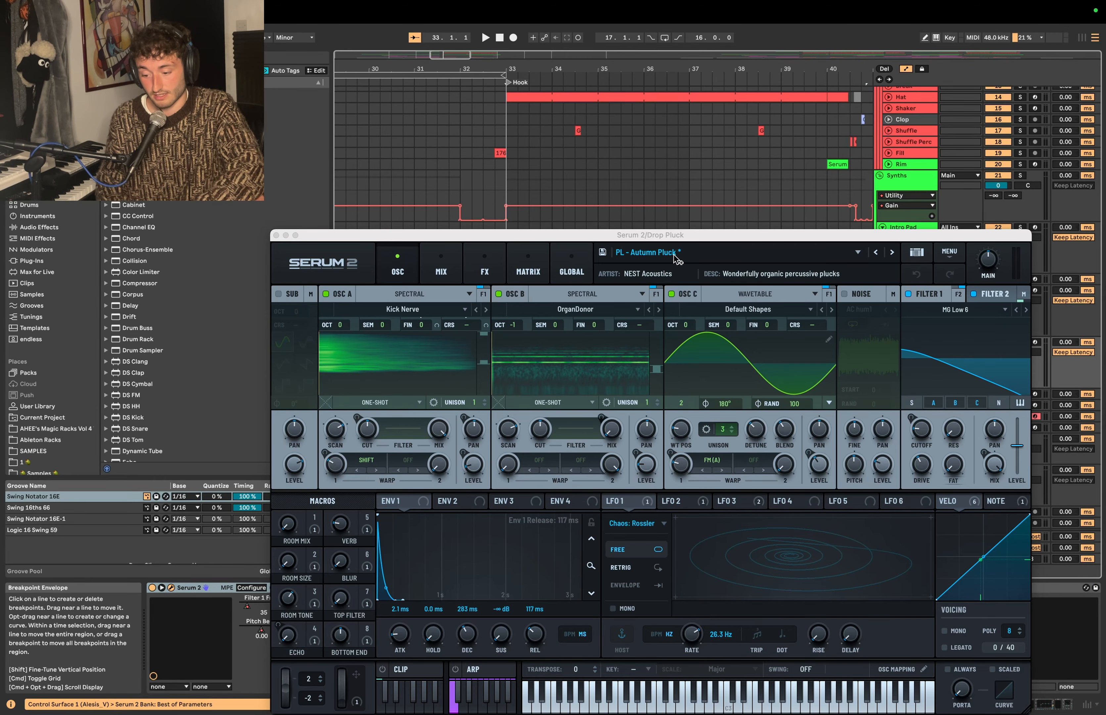
Step: View the Drop Pluck's PL - Autumn Pluck preset and Serum 2's Factory Pluck category, and close the plugin window
{"action": "left_click_drag", "start_coordinate": [663, 244], "coordinate": [473, 187]}
{"action": "left_click", "coordinate": [473, 204]}
{"action": "mouse_move", "coordinate": [464, 224]}
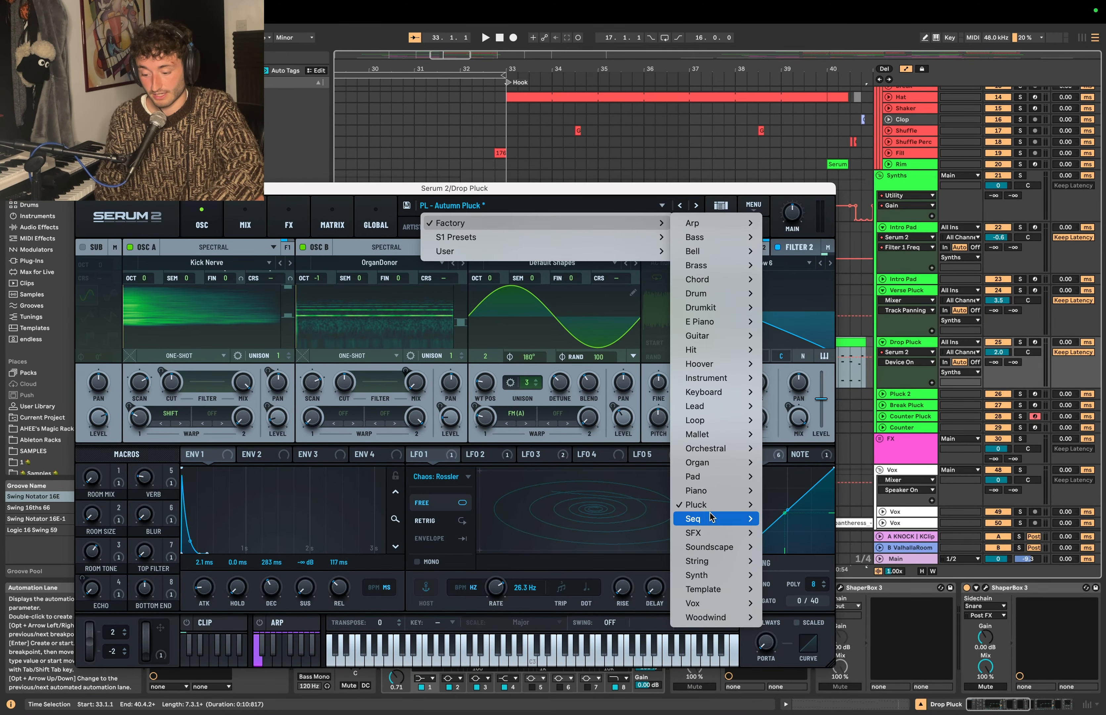
{"action": "mouse_move", "coordinate": [710, 505]}
{"action": "left_click", "coordinate": [491, 187]}
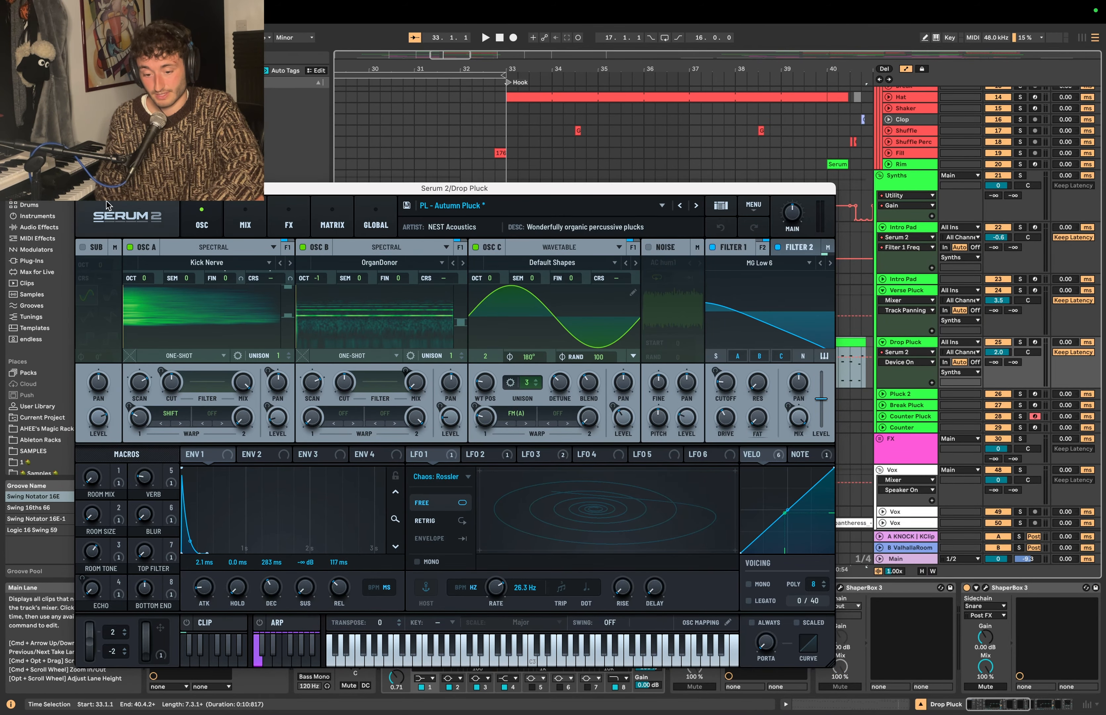
{"action": "left_click", "coordinate": [83, 188]}
Step: Solo the Drop Pluck, play its Hook clip and unsolo the track
{"action": "left_click", "coordinate": [1020, 342]}
{"action": "key", "text": "space"}
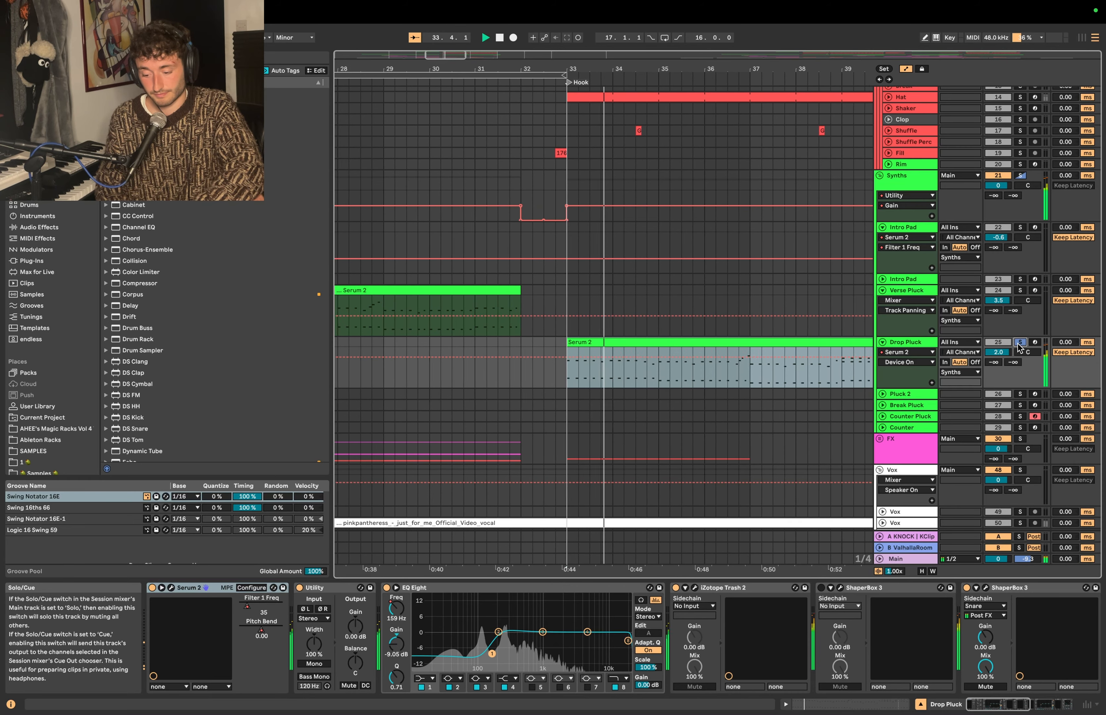
{"action": "left_click", "coordinate": [1019, 343]}
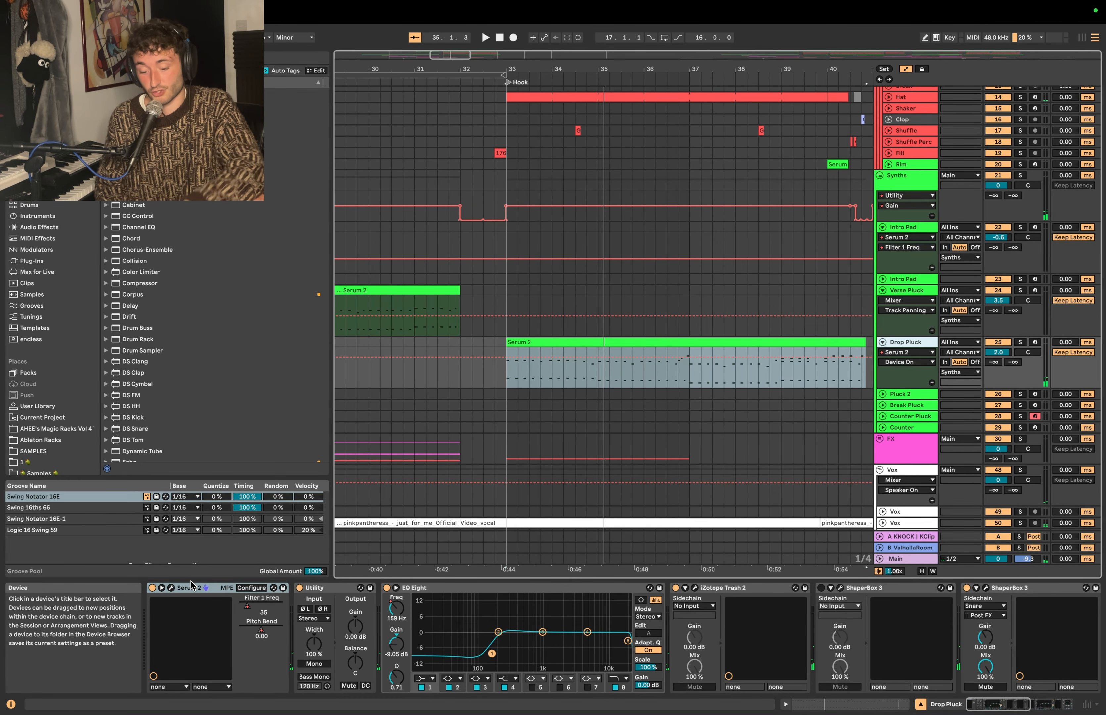
Step: Compare the Hook with the Swing Notator 16E groove timing at 0 % and back at 100 %
{"action": "left_click_drag", "start_coordinate": [249, 497], "coordinate": [249, 499]}
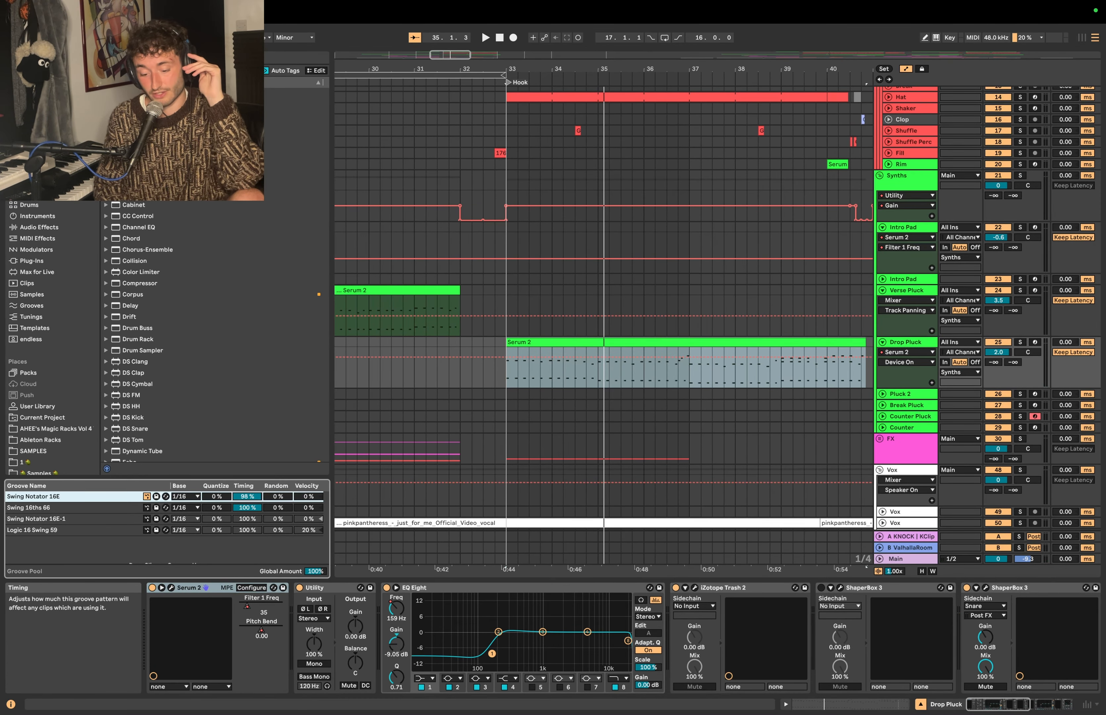
{"action": "left_click", "coordinate": [1061, 458]}
{"action": "key", "text": "space"}
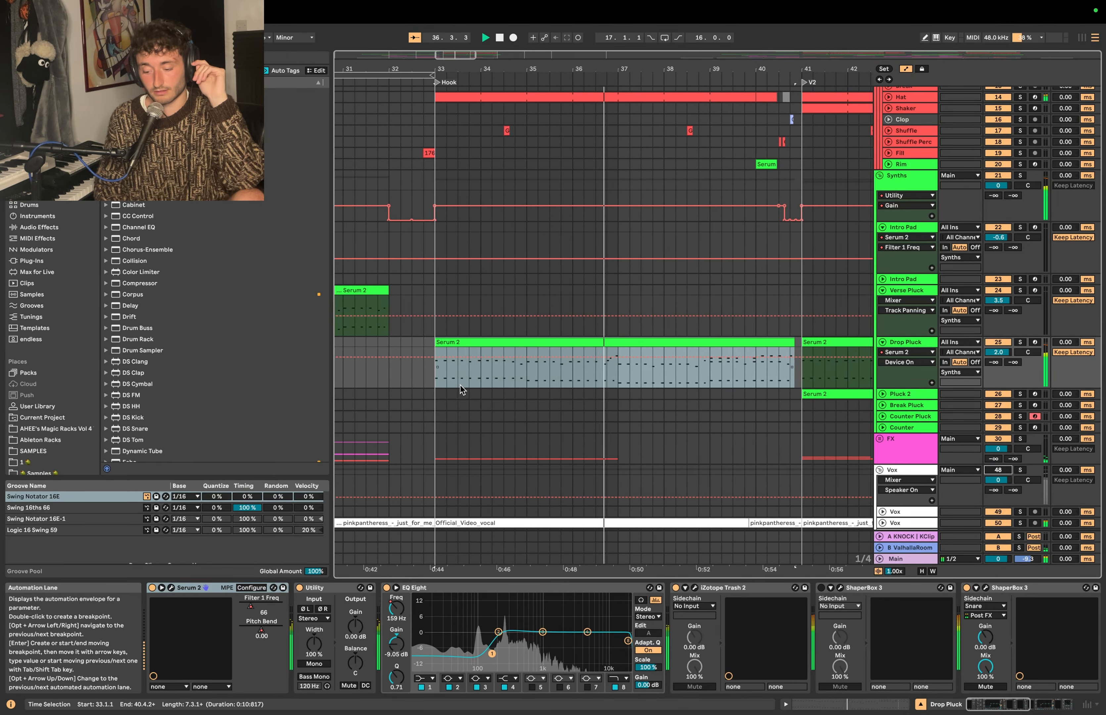
{"action": "key", "text": "space"}
{"action": "left_click", "coordinate": [251, 497]}
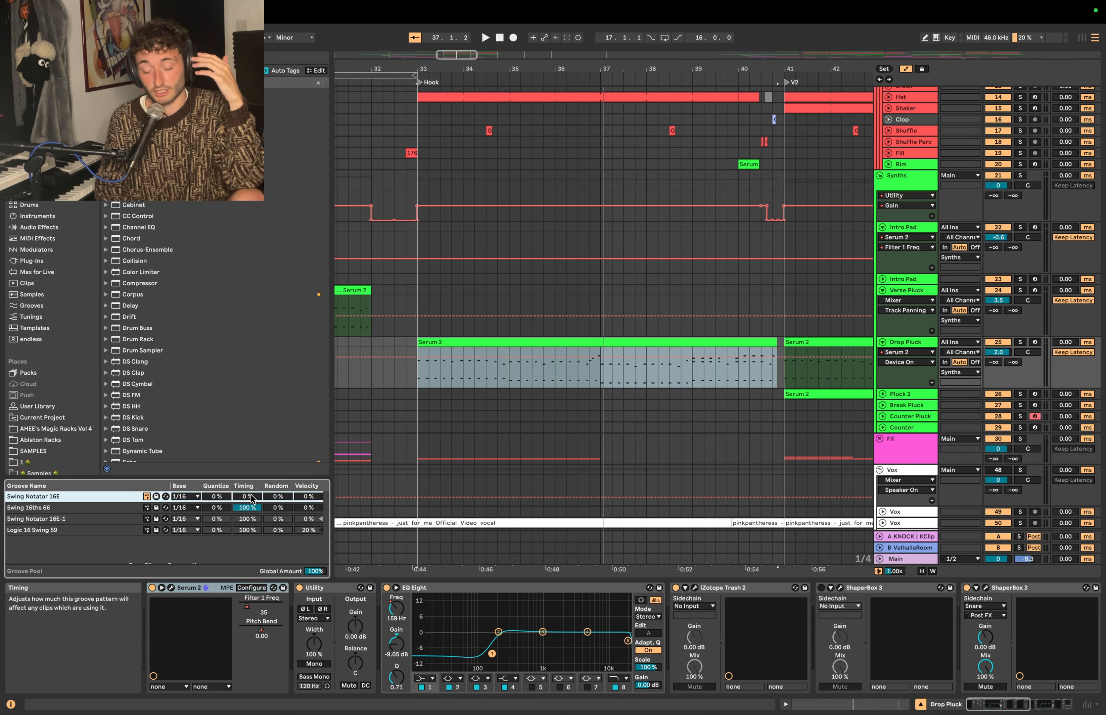
{"action": "key", "text": "space"}
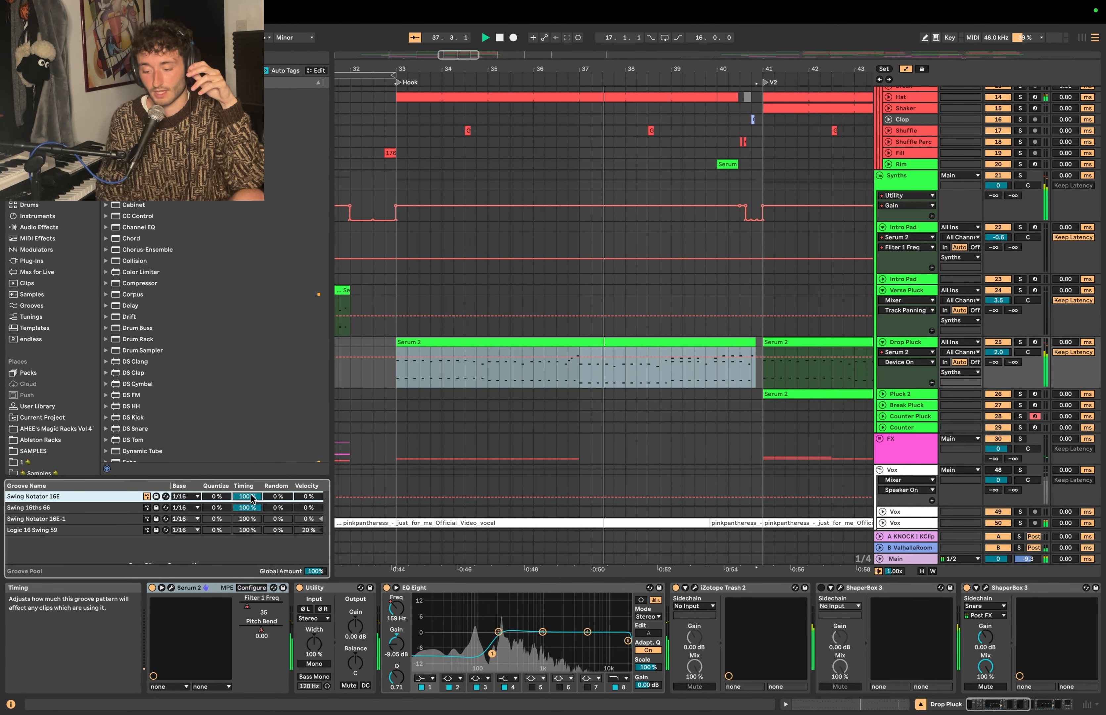
{"action": "key", "text": "space"}
Step: Play the Hook from 33.1.1 while folding the Drop Pluck and Verse Pluck tracks, and stop playback
{"action": "key", "text": "space"}
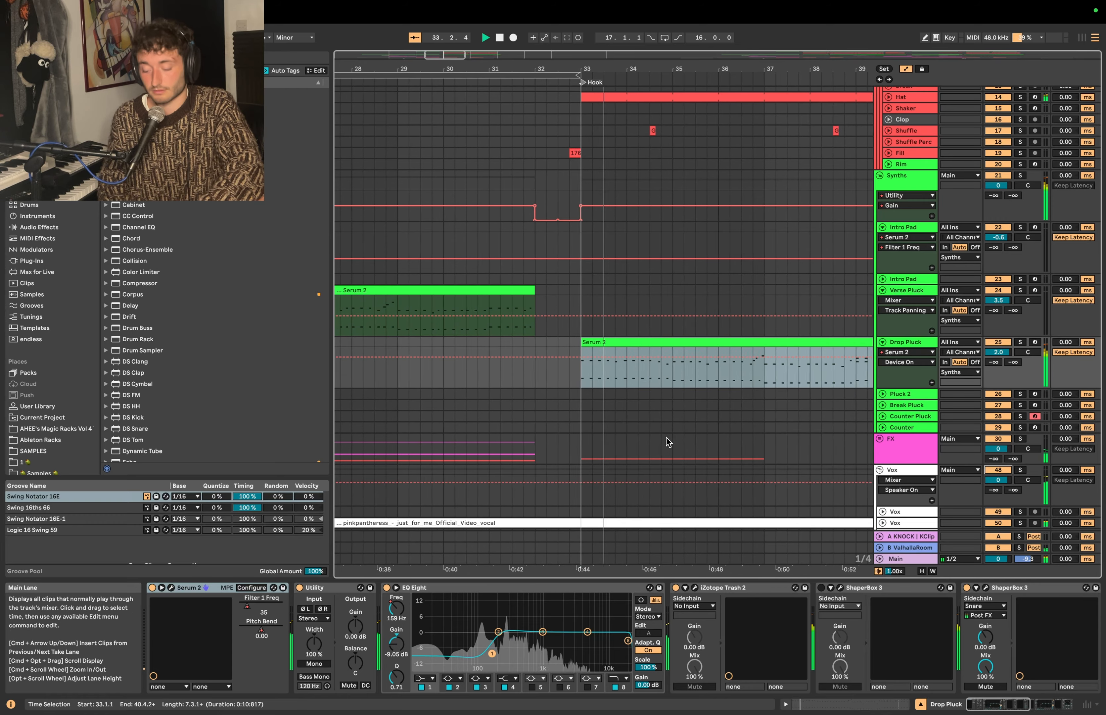
{"action": "key", "text": "minus"}
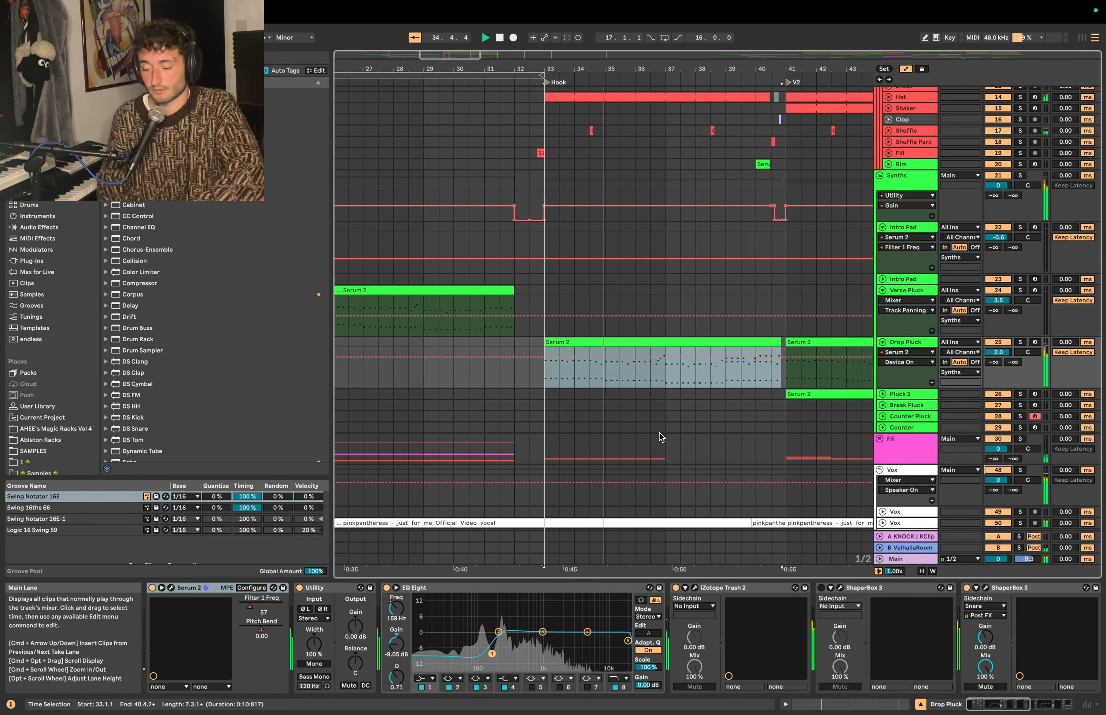
{"action": "scroll", "coordinate": [652, 416], "scroll_direction": "up", "scroll_amount": 4}
{"action": "left_click", "coordinate": [884, 435]}
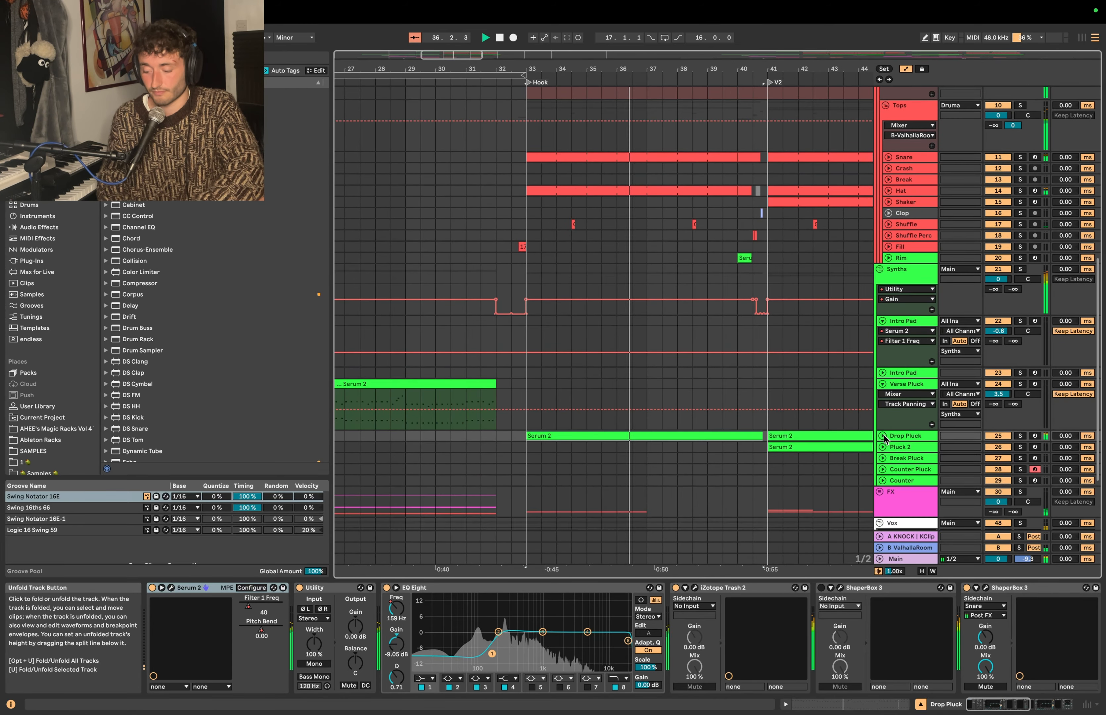
{"action": "left_click", "coordinate": [883, 385]}
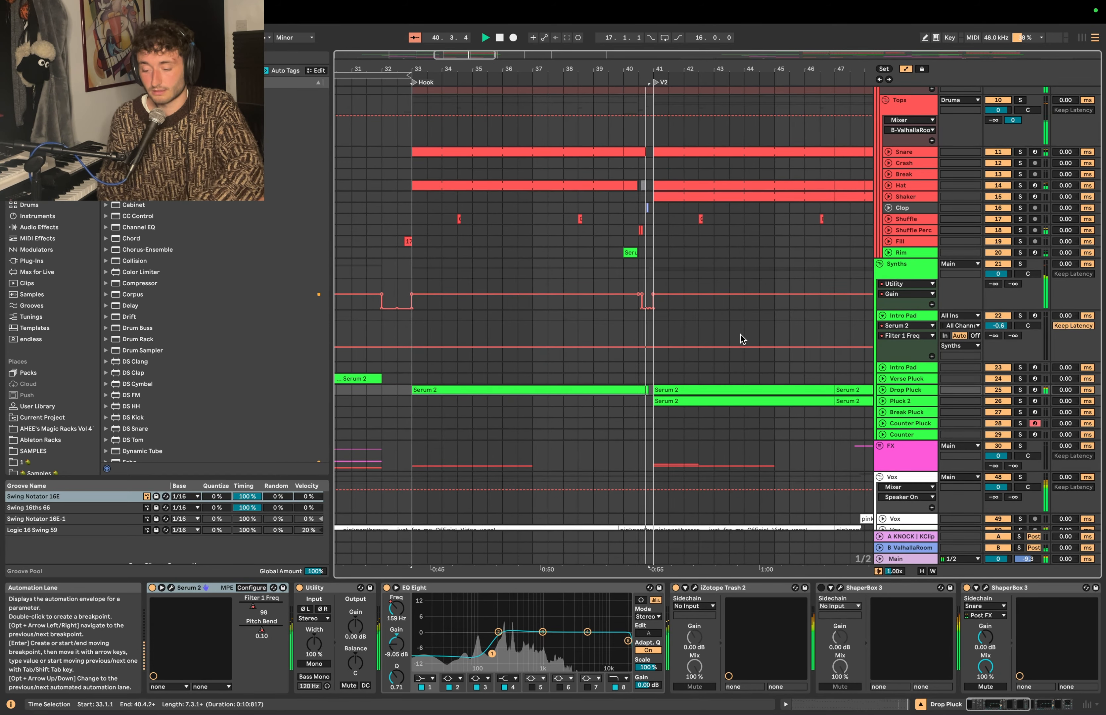
{"action": "scroll", "coordinate": [740, 335], "scroll_direction": "down", "scroll_amount": 3}
{"action": "left_click", "coordinate": [596, 232]}
{"action": "key", "text": "space"}
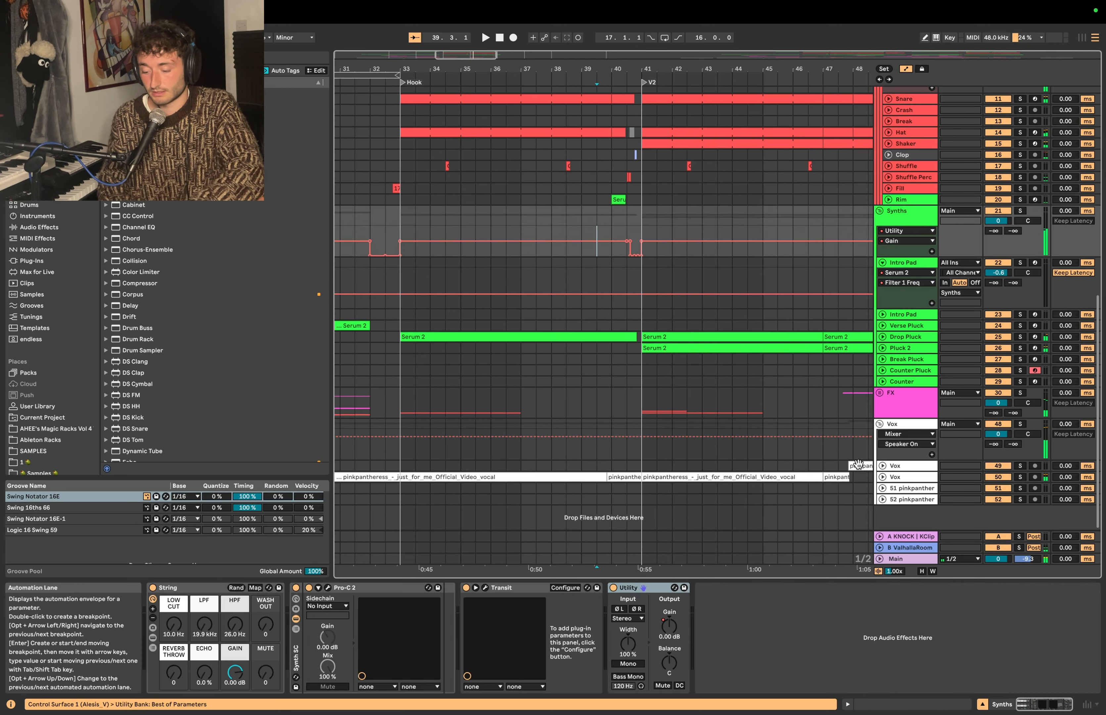
Step: Show the Endless Smile Intensity automation on the unfolded Vox track, and highlight its ramp and the Synths gain dip before V2
{"action": "left_click", "coordinate": [882, 477]}
{"action": "left_click", "coordinate": [893, 478]}
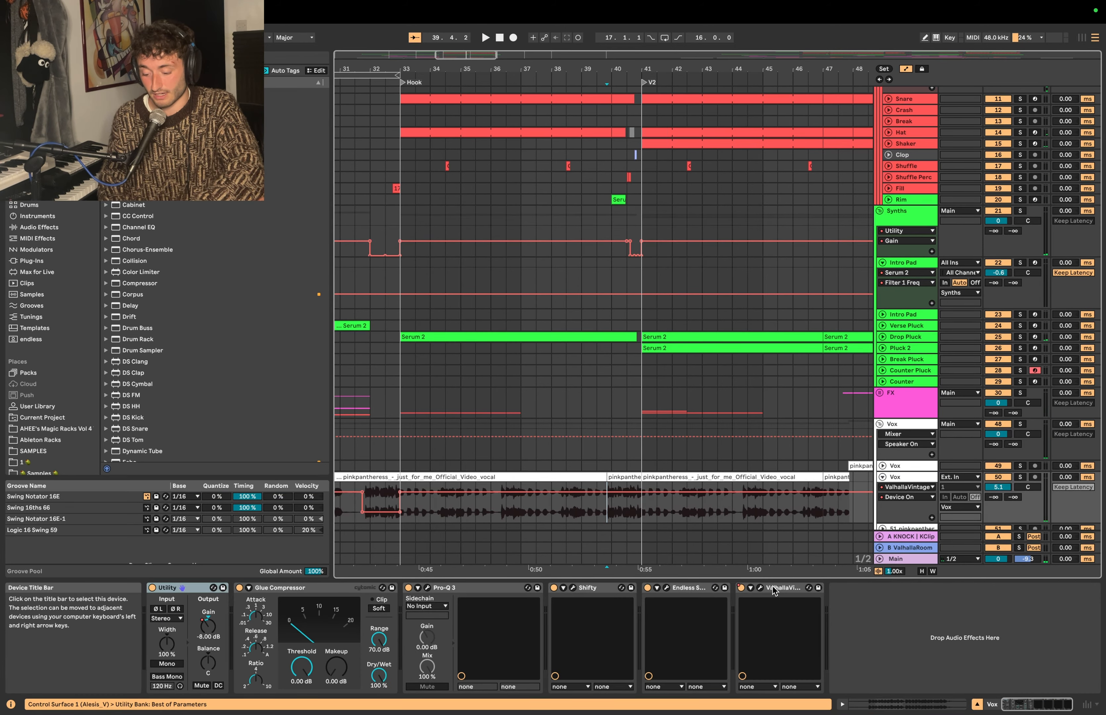
{"action": "left_click", "coordinate": [908, 488]}
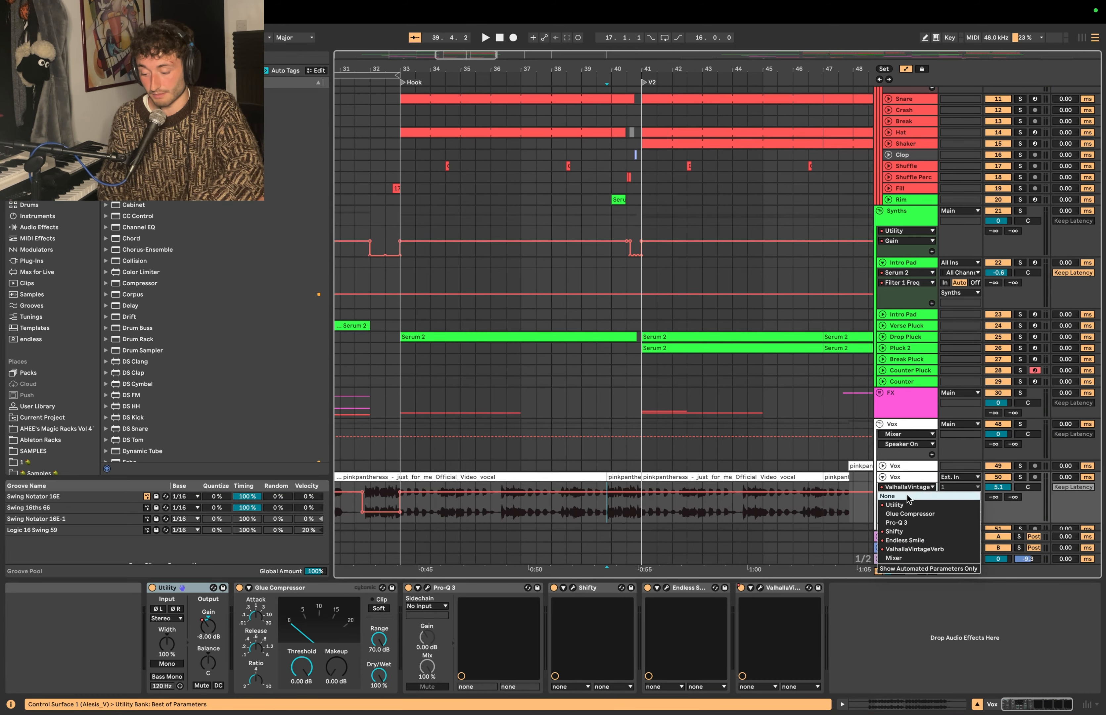
{"action": "left_click", "coordinate": [904, 540]}
{"action": "left_click", "coordinate": [618, 512]}
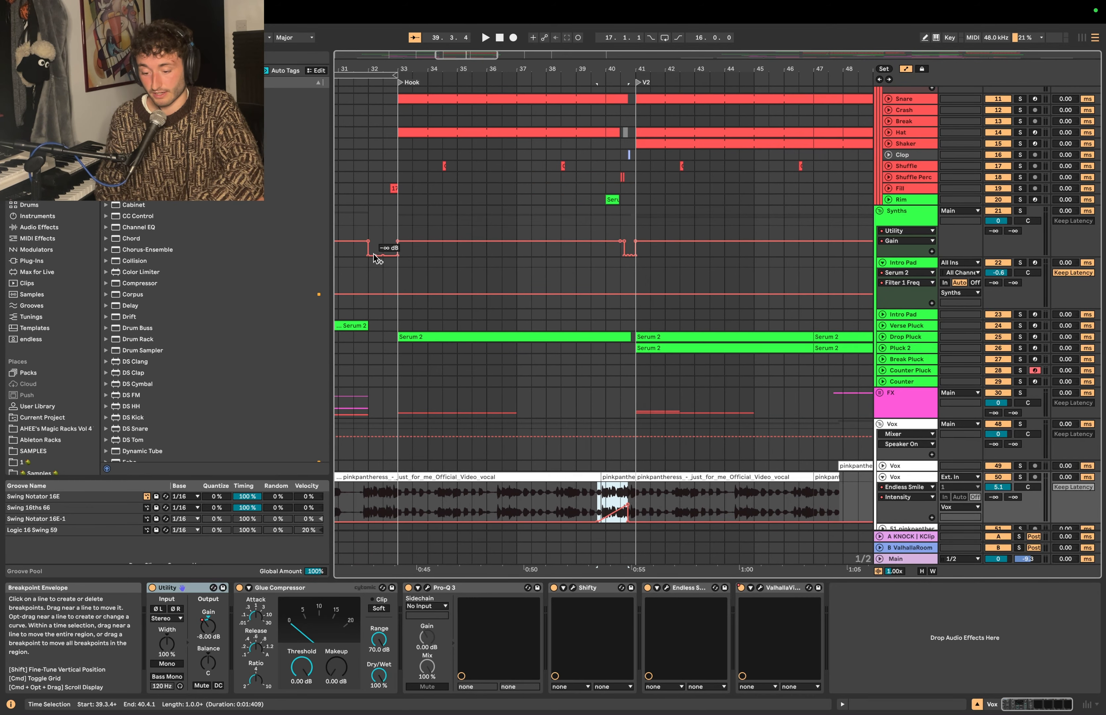
{"action": "left_click", "coordinate": [618, 222]}
{"action": "left_click_drag", "start_coordinate": [617, 221], "coordinate": [646, 381]}
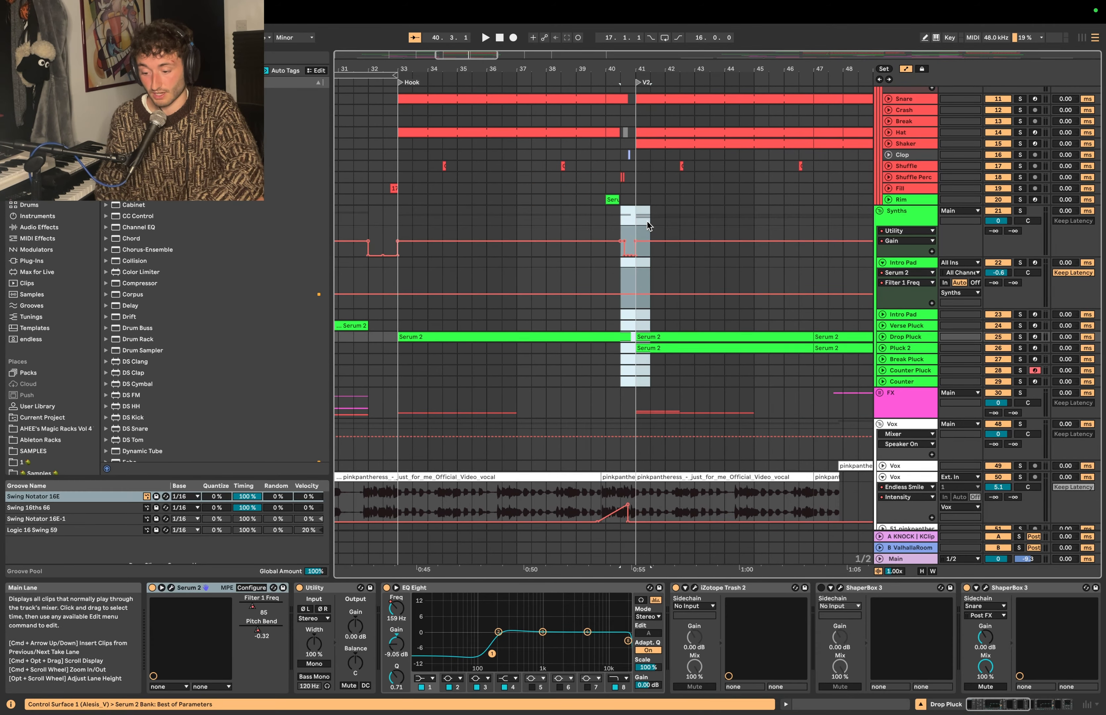
Step: Solo the Drums group and play the transition into V2 from 40.1.1
{"action": "scroll", "coordinate": [605, 209], "scroll_direction": "up", "scroll_amount": 5}
{"action": "scroll", "coordinate": [581, 189], "scroll_direction": "up", "scroll_amount": 5}
{"action": "left_click", "coordinate": [1020, 125]}
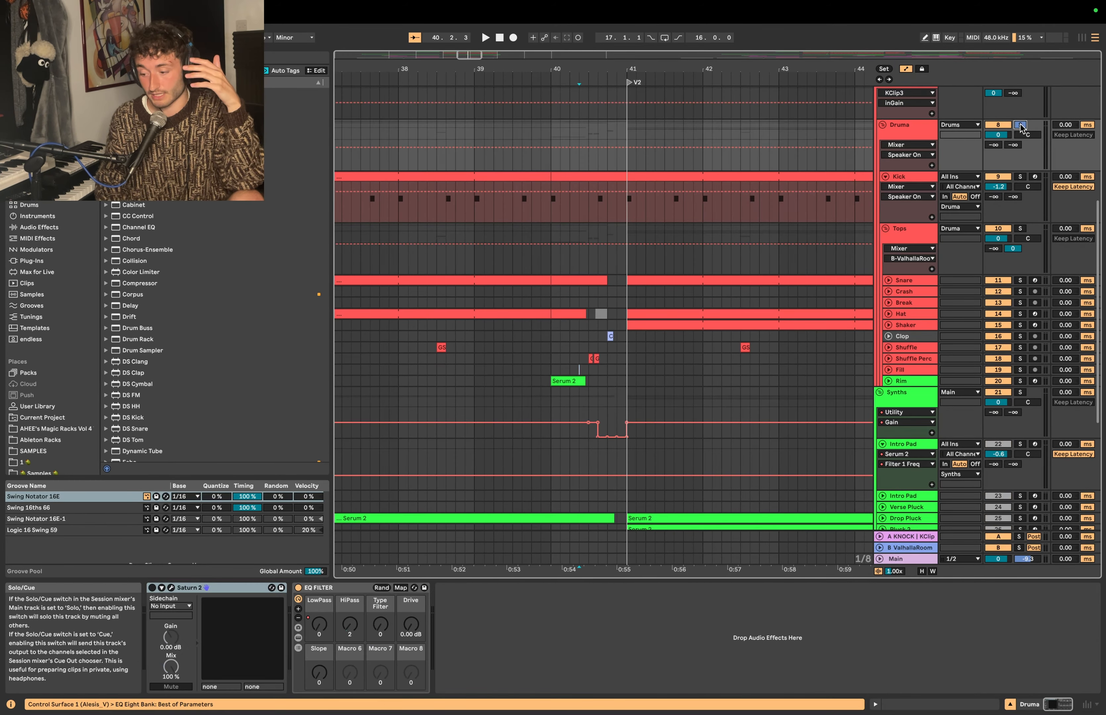
{"action": "left_click", "coordinate": [555, 353]}
{"action": "key", "text": "space"}
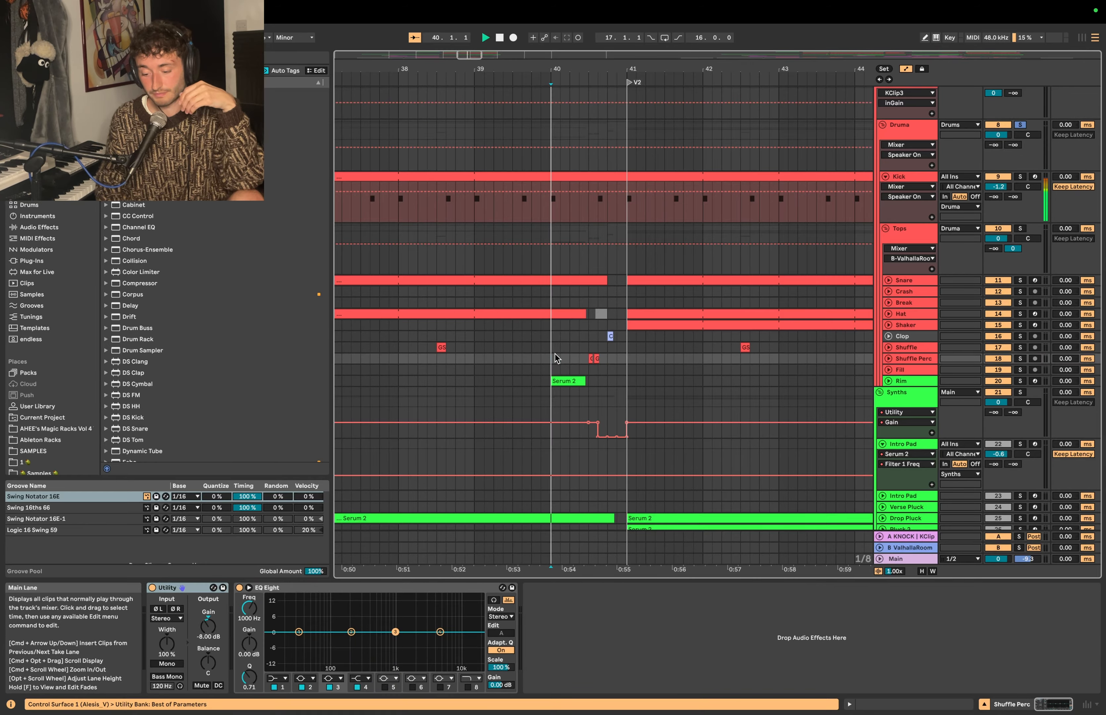
Step: Unfold the Shaker track, solo it and play its V2 clip from 41.1.1
{"action": "key", "text": "minus"}
{"action": "left_click", "coordinate": [887, 325]}
{"action": "left_click", "coordinate": [905, 325]}
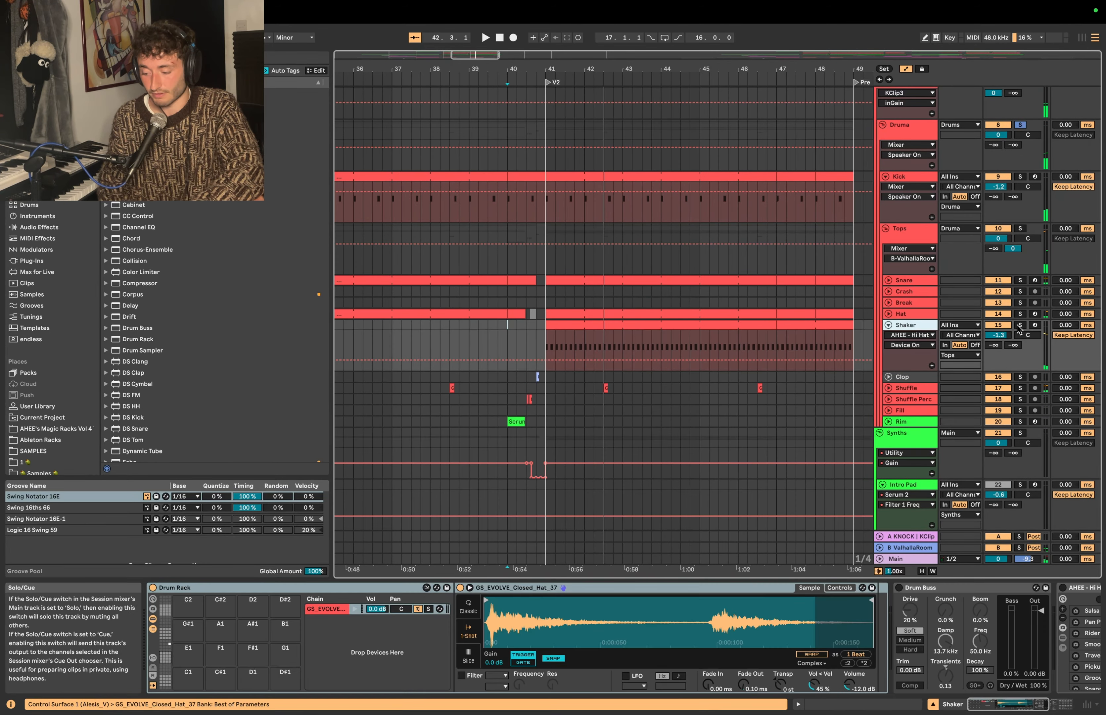
{"action": "left_click", "coordinate": [1020, 326]}
{"action": "left_click", "coordinate": [560, 326]}
{"action": "key", "text": "space"}
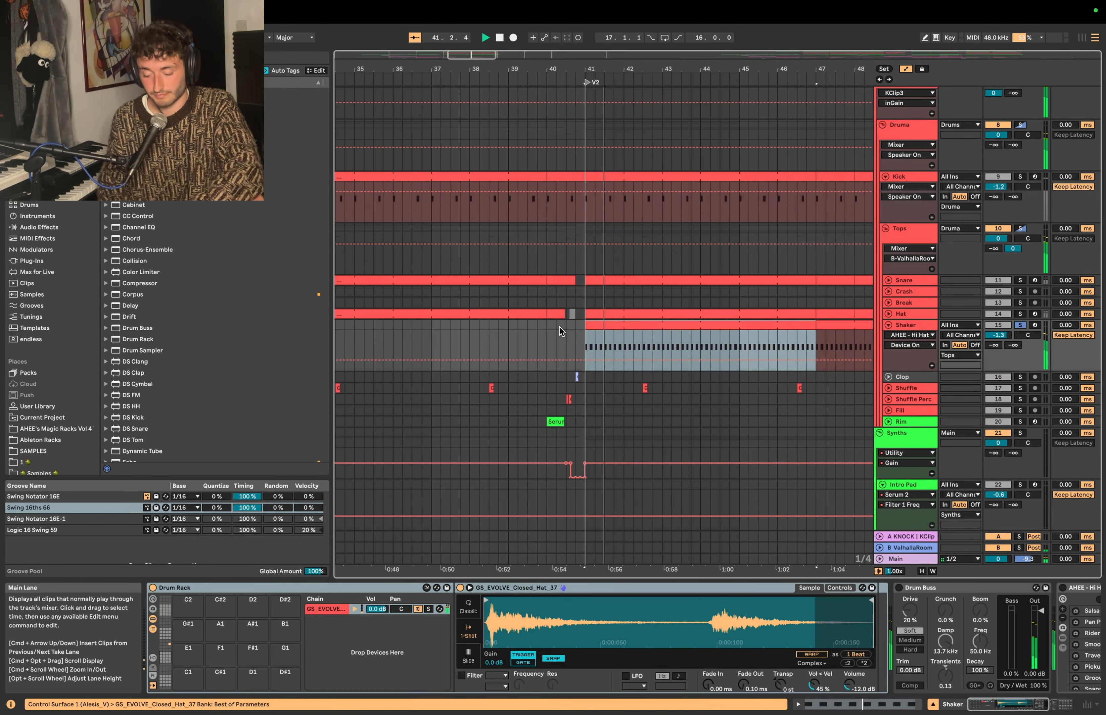
{"action": "key", "text": "shift+Tab"}
{"action": "key", "text": "shift+Tab"}
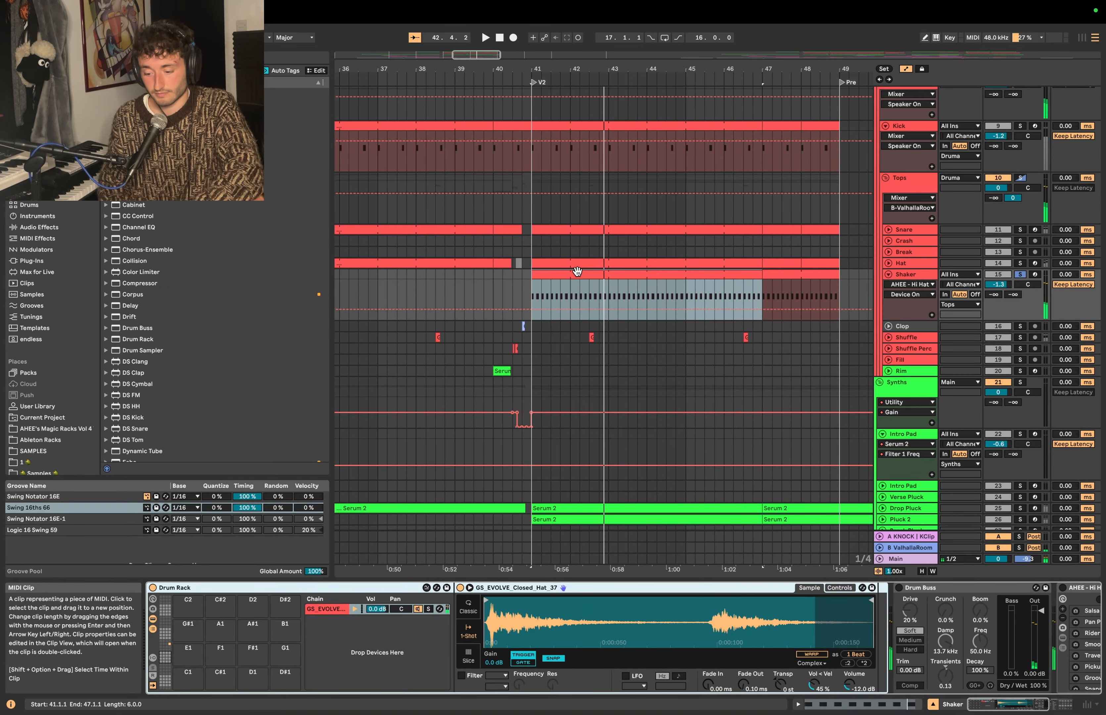
Step: Add the Hat to the solo and view the groove options of the Shaker's V2 clip
{"action": "left_click", "coordinate": [946, 264]}
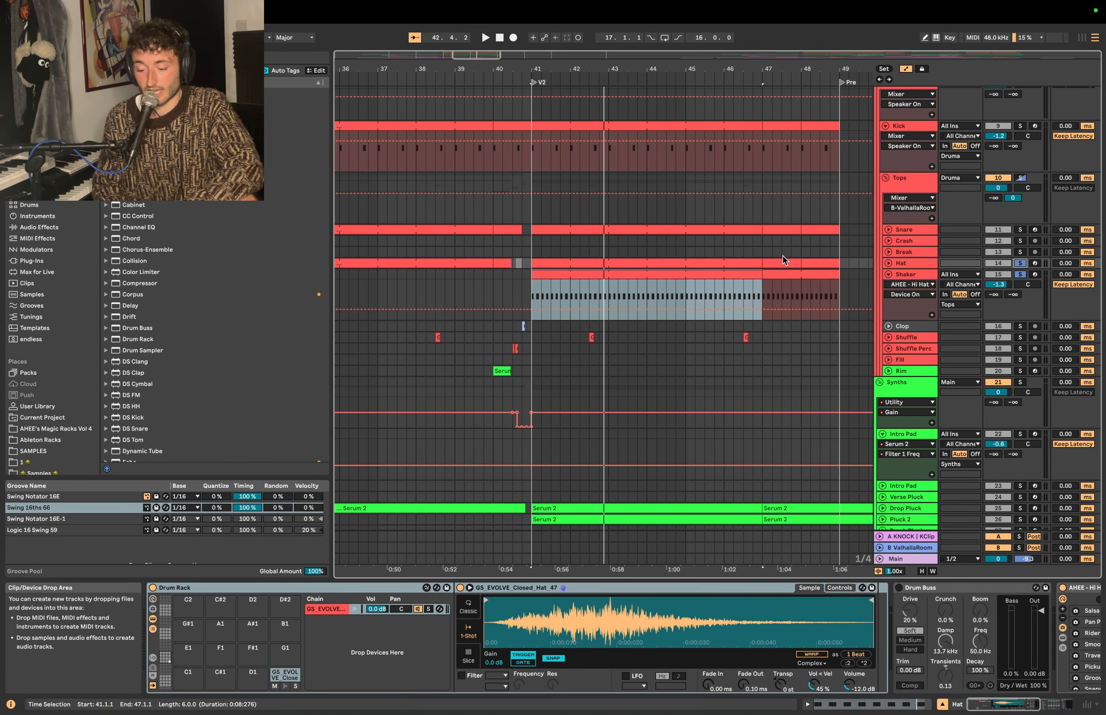
{"action": "double_click", "coordinate": [634, 278]}
{"action": "left_click", "coordinate": [219, 475]}
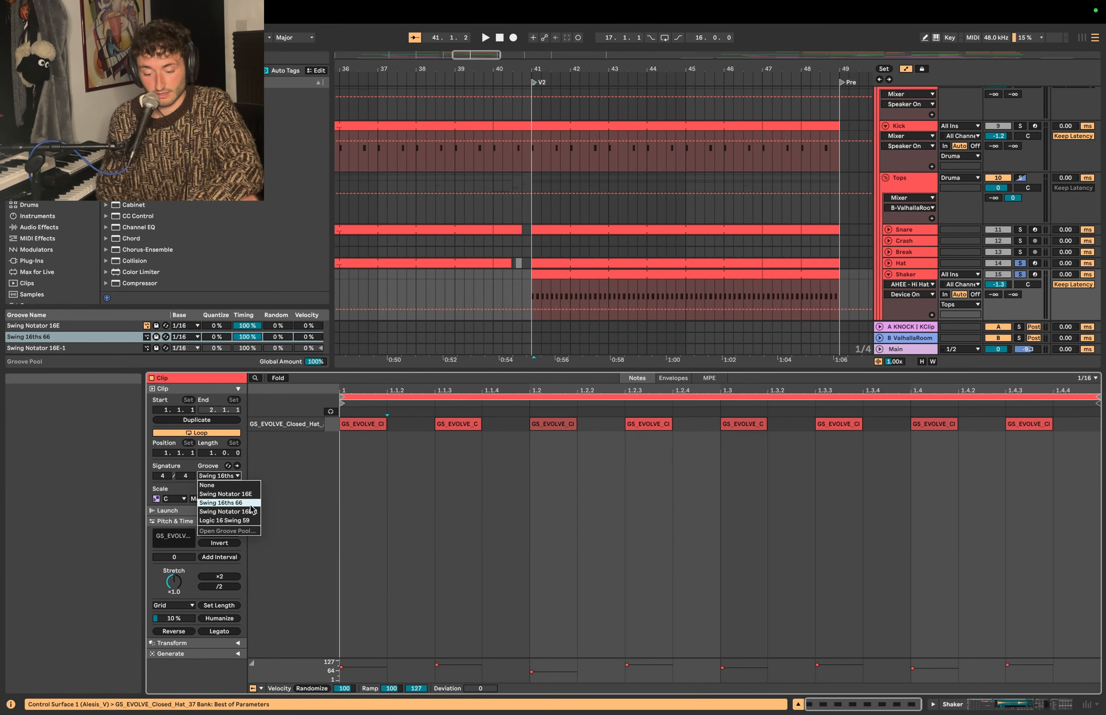
{"action": "key", "text": "Escape"}
Step: Play the soloed Hat and Shaker from the start of V2, hide the note editor and clear the solos
{"action": "key", "text": "space"}
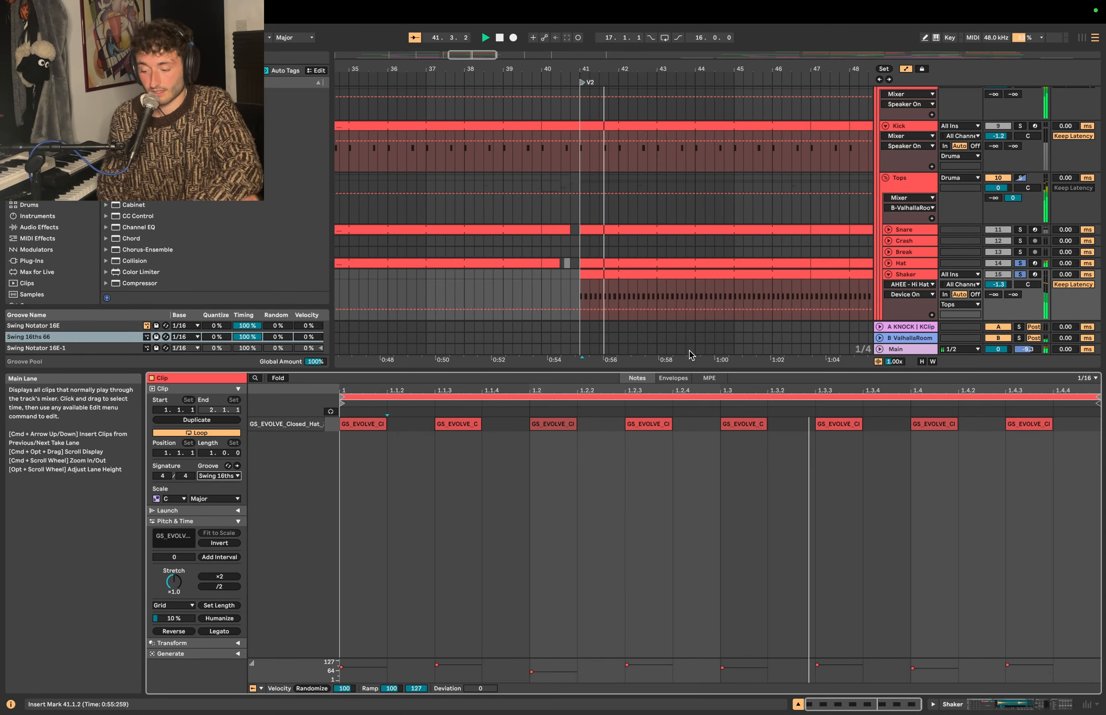
{"action": "key", "text": "shift+Tab"}
{"action": "left_click", "coordinate": [1021, 262]}
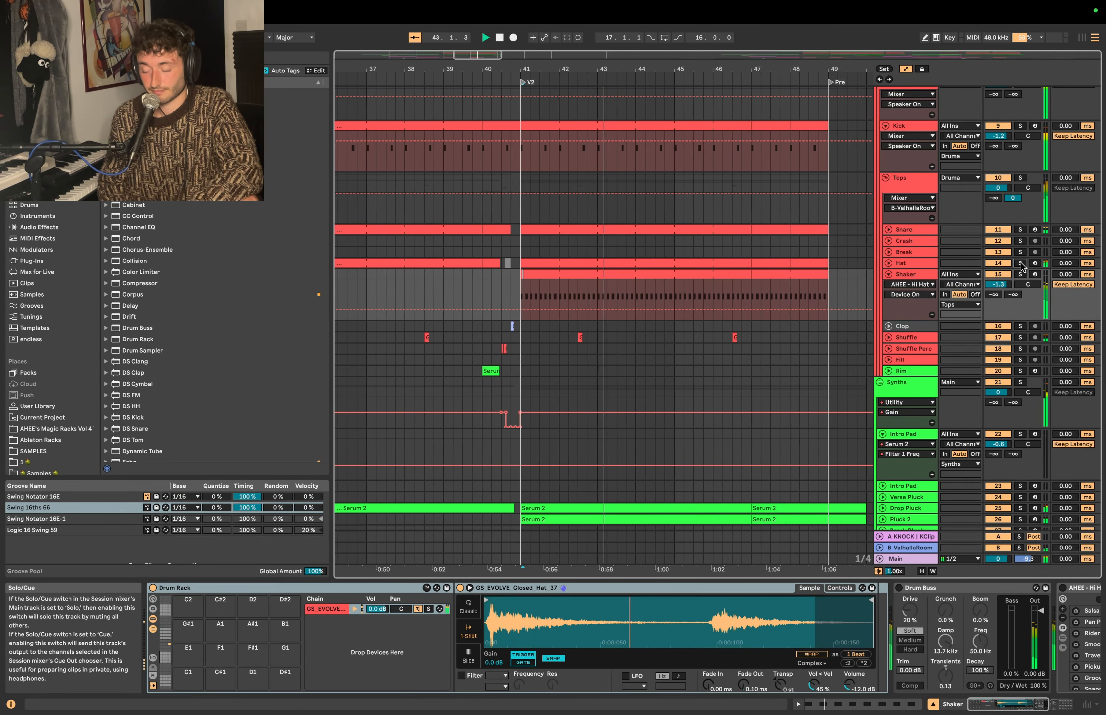
Step: Unfold the Pluck 2 track, stop playback and select its first V2 clip
{"action": "scroll", "coordinate": [588, 294], "scroll_direction": "down", "scroll_amount": 3}
{"action": "scroll", "coordinate": [587, 294], "scroll_direction": "down", "scroll_amount": 2}
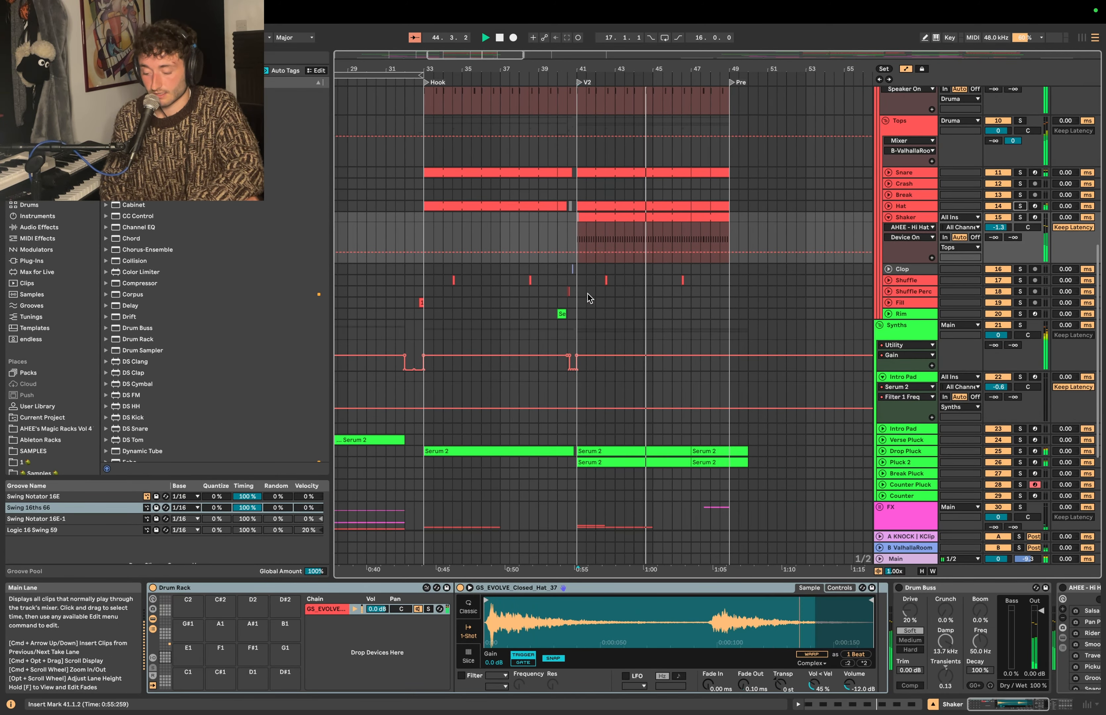
{"action": "left_click", "coordinate": [883, 463]}
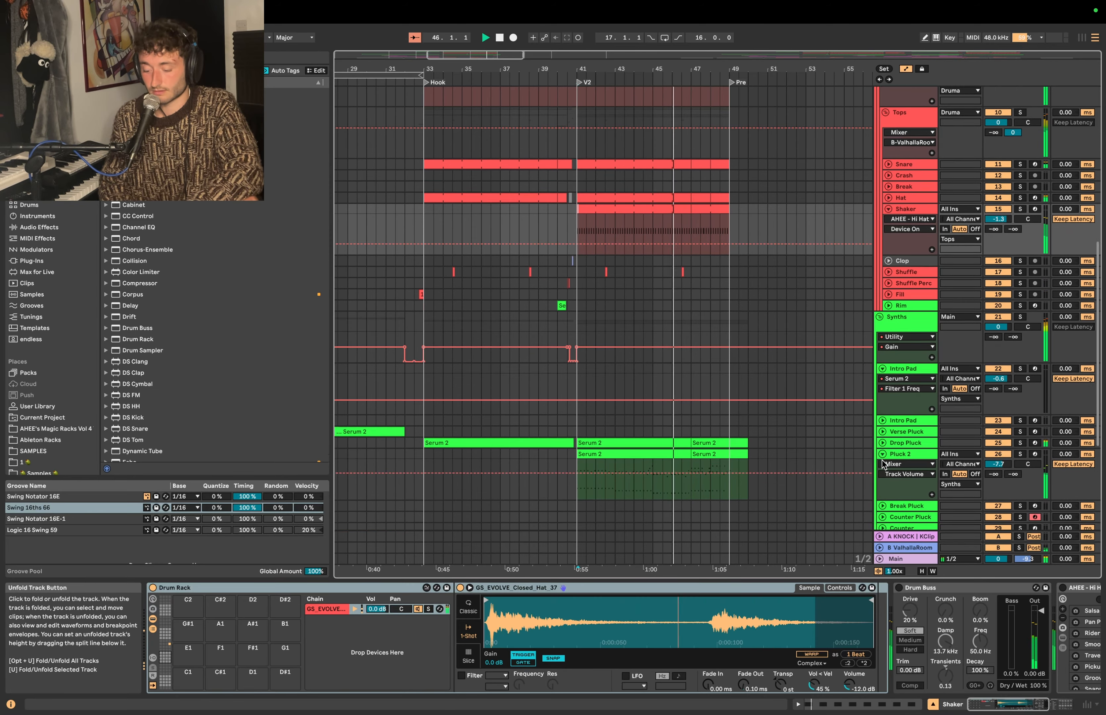
{"action": "scroll", "coordinate": [743, 419], "scroll_direction": "down", "scroll_amount": 2}
{"action": "key", "text": "space"}
{"action": "left_click_drag", "start_coordinate": [683, 391], "coordinate": [579, 392]}
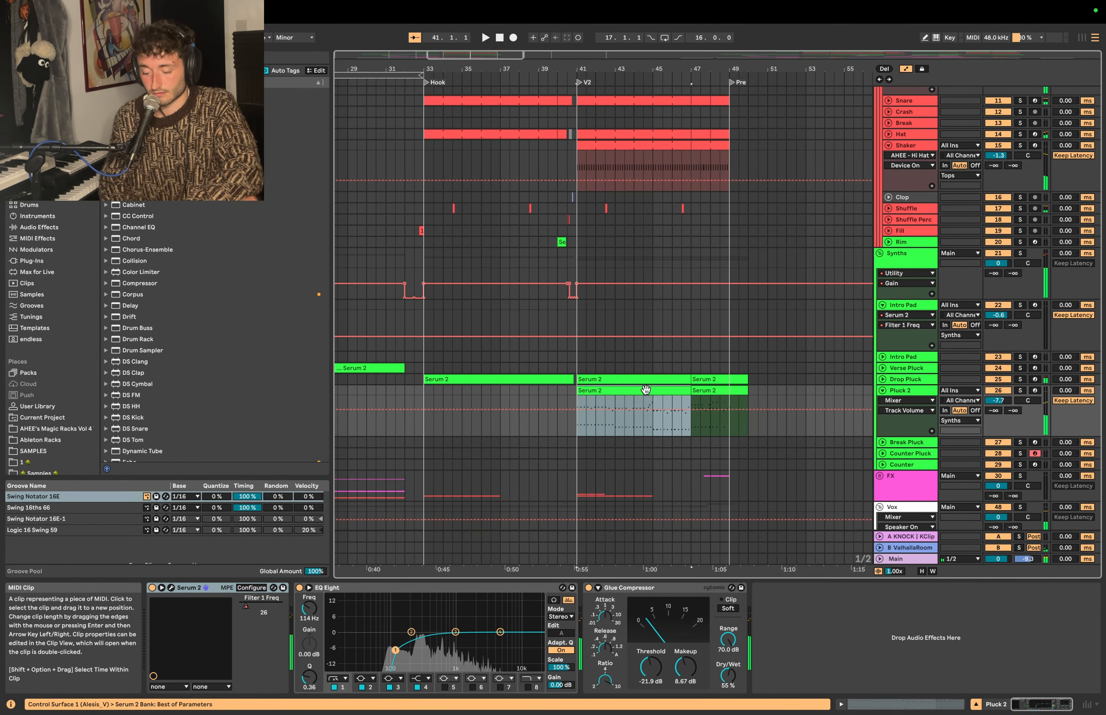
Step: Open Pluck 2's Serum 2 window, view PL - Dark Room among the Factory Pluck presets and play the V2 clip soloed
{"action": "left_click", "coordinate": [171, 588]}
{"action": "left_click_drag", "start_coordinate": [617, 206], "coordinate": [483, 227]}
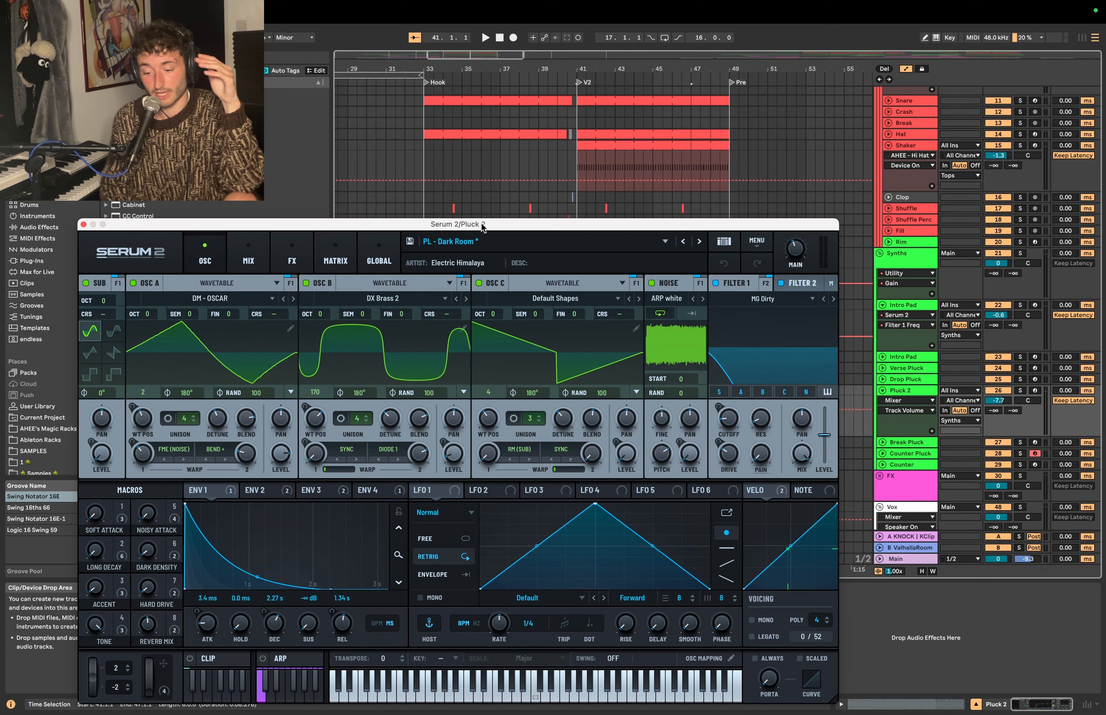
{"action": "left_click", "coordinate": [485, 239]}
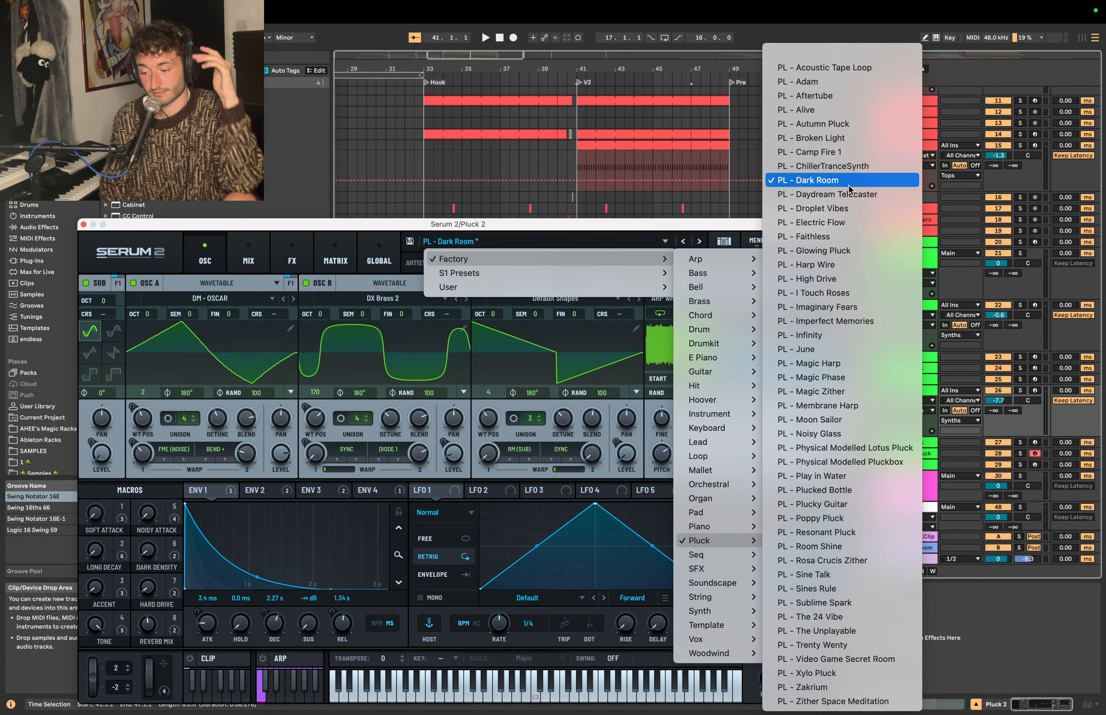
{"action": "left_click", "coordinate": [584, 157]}
{"action": "key", "text": "space"}
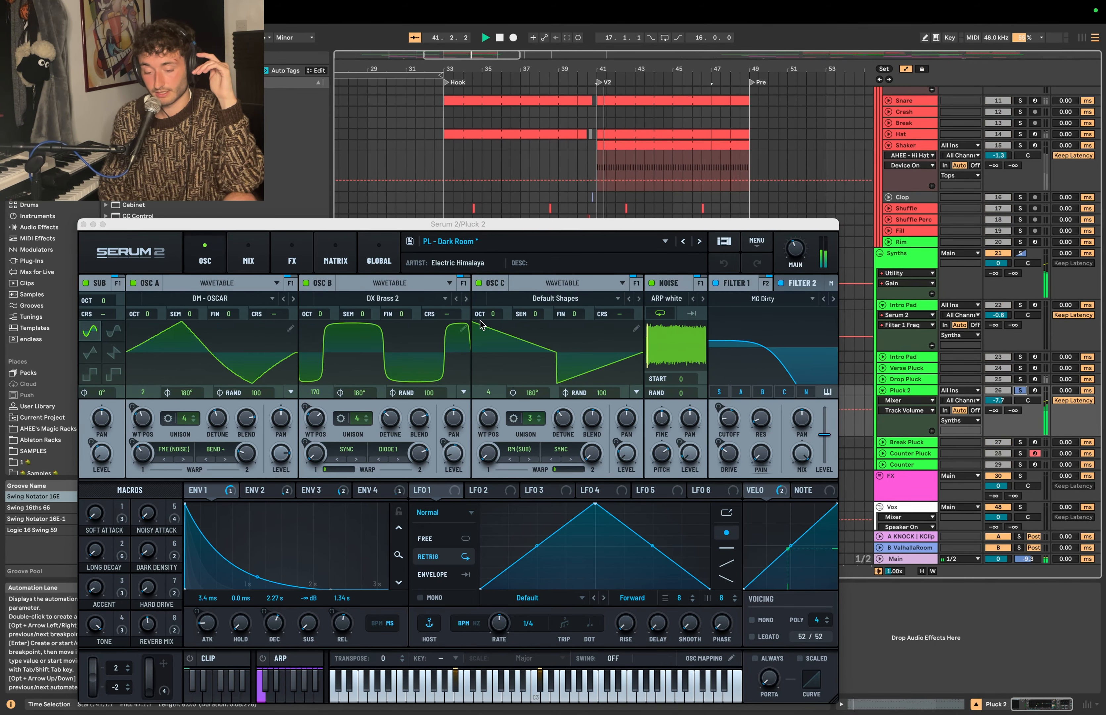
{"action": "left_click", "coordinate": [83, 225]}
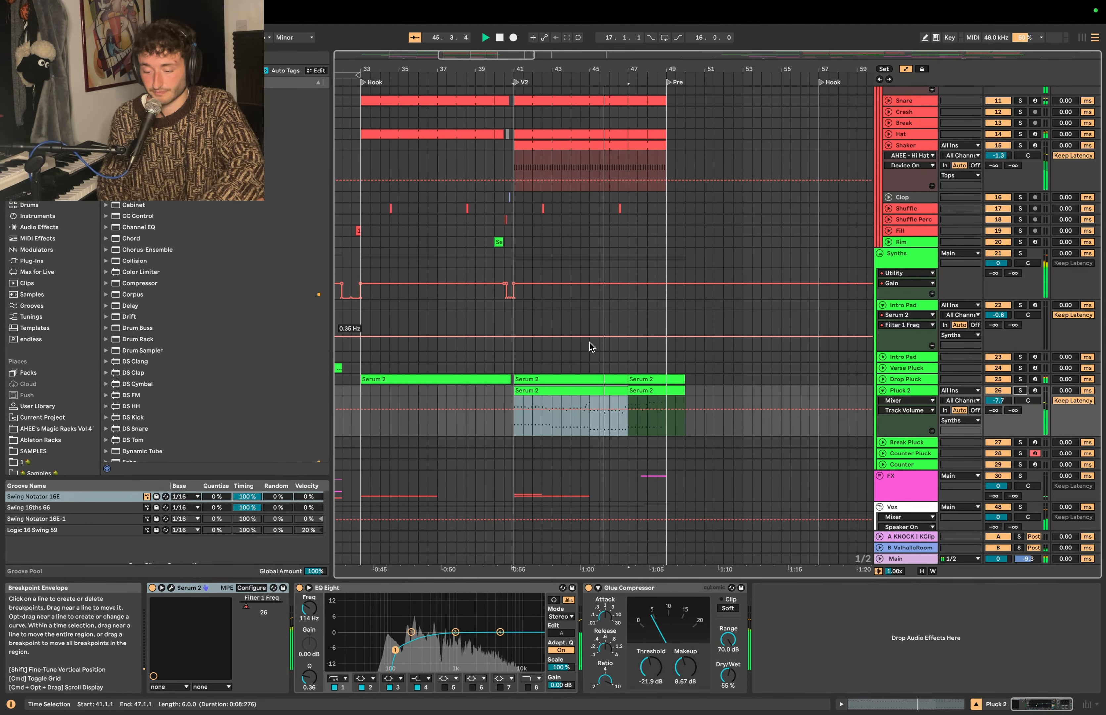
Step: Stop playback and select the Bass group at the start of the Hook to show its effects chain
{"action": "scroll", "coordinate": [590, 344], "scroll_direction": "up", "scroll_amount": 1}
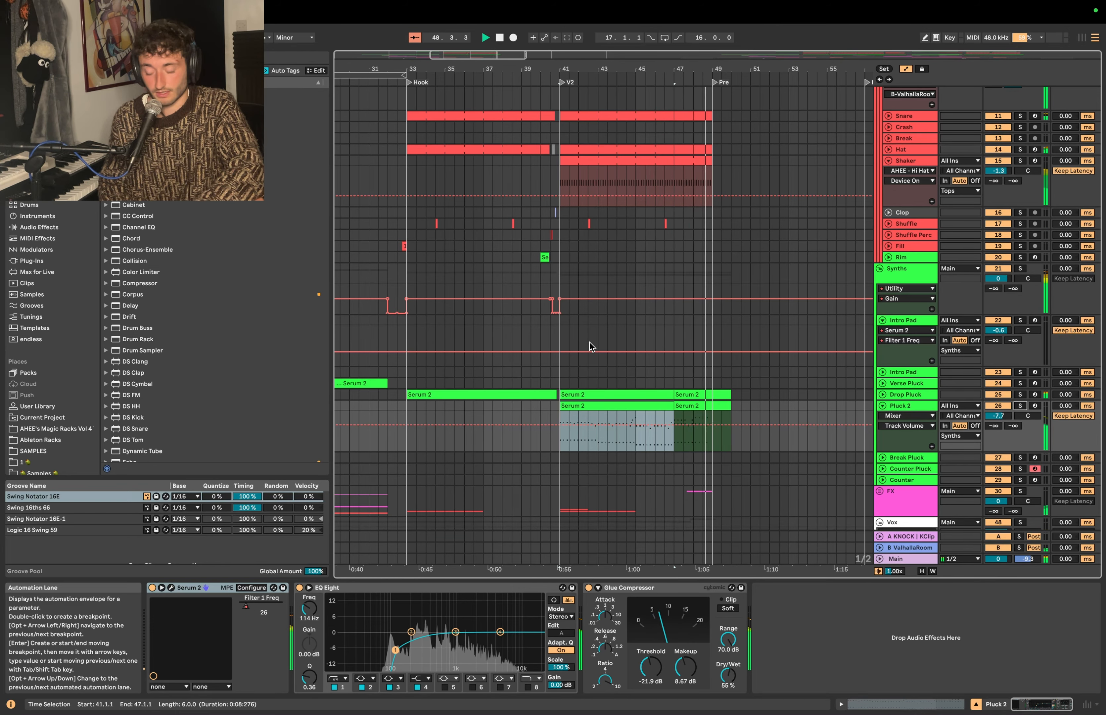
{"action": "key", "text": "space"}
{"action": "scroll", "coordinate": [511, 279], "scroll_direction": "up", "scroll_amount": 20}
{"action": "left_click", "coordinate": [426, 217]}
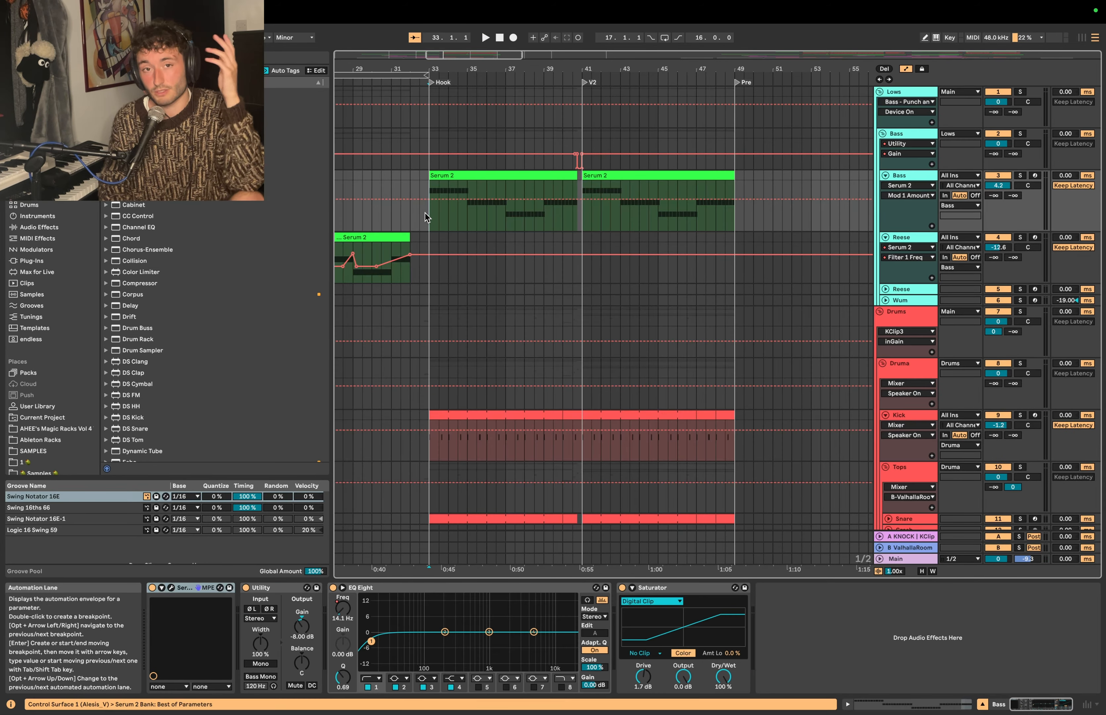
{"action": "left_click", "coordinate": [434, 141]}
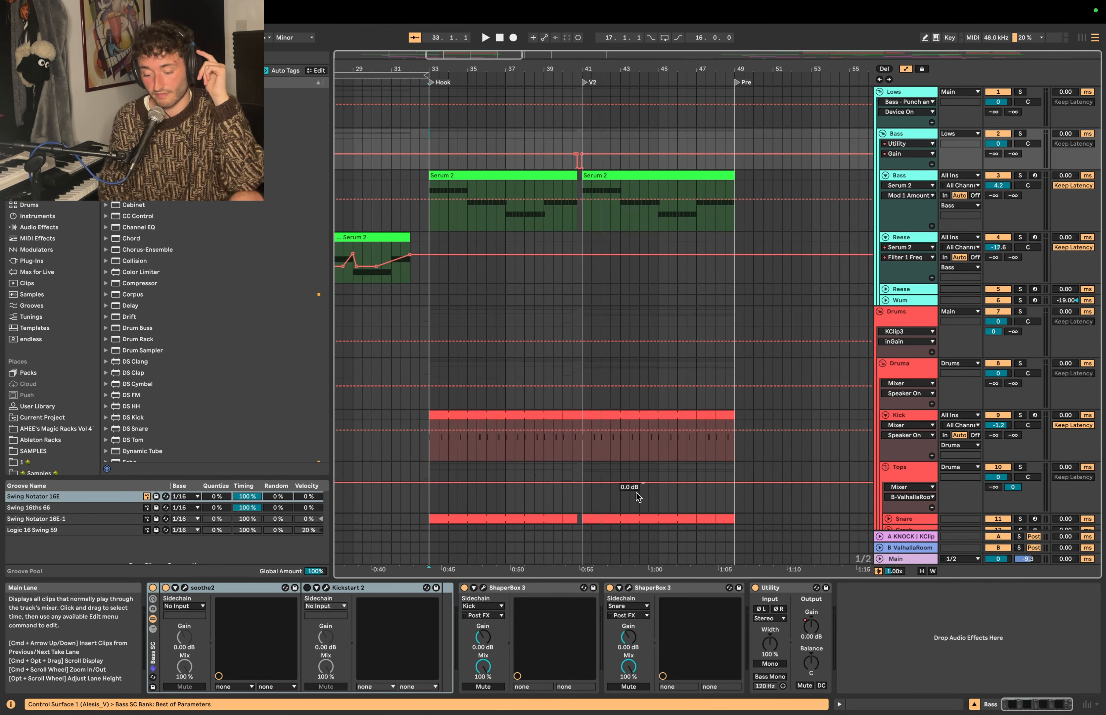
Step: Open the Bass group's Kick-sidechained ShaperBox 3, play the Hook briefly and compare the volume curves of the Mid and High bands
{"action": "left_click", "coordinate": [492, 587]}
{"action": "left_click_drag", "start_coordinate": [547, 301], "coordinate": [499, 184]}
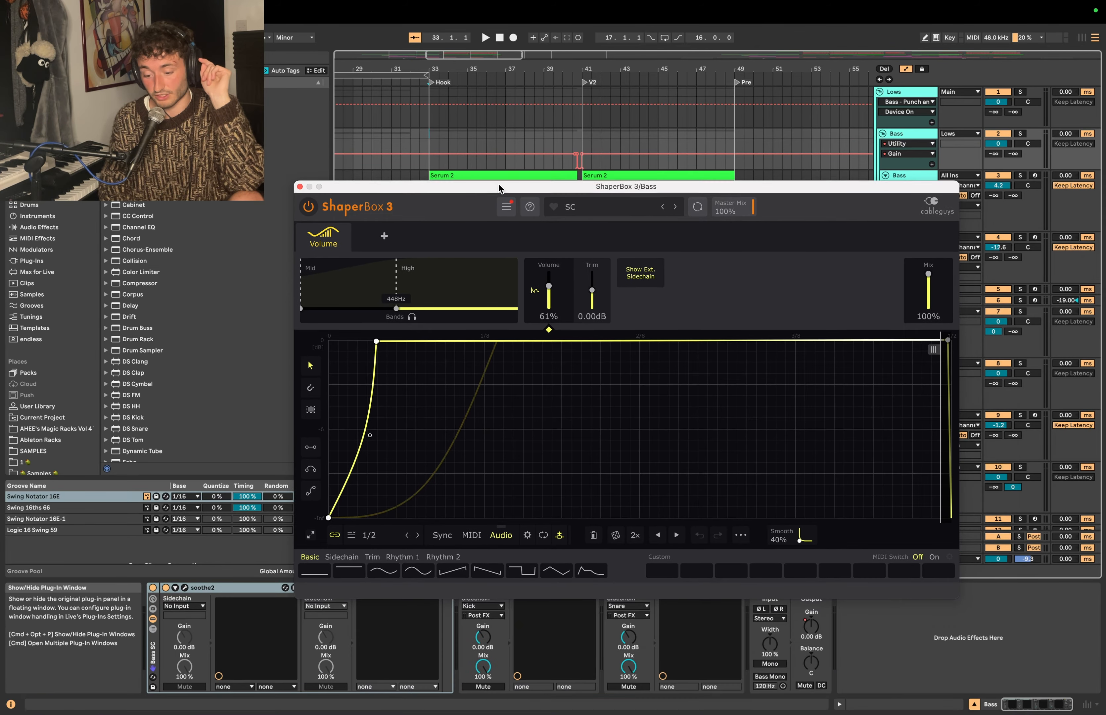
{"action": "left_click", "coordinate": [356, 274]}
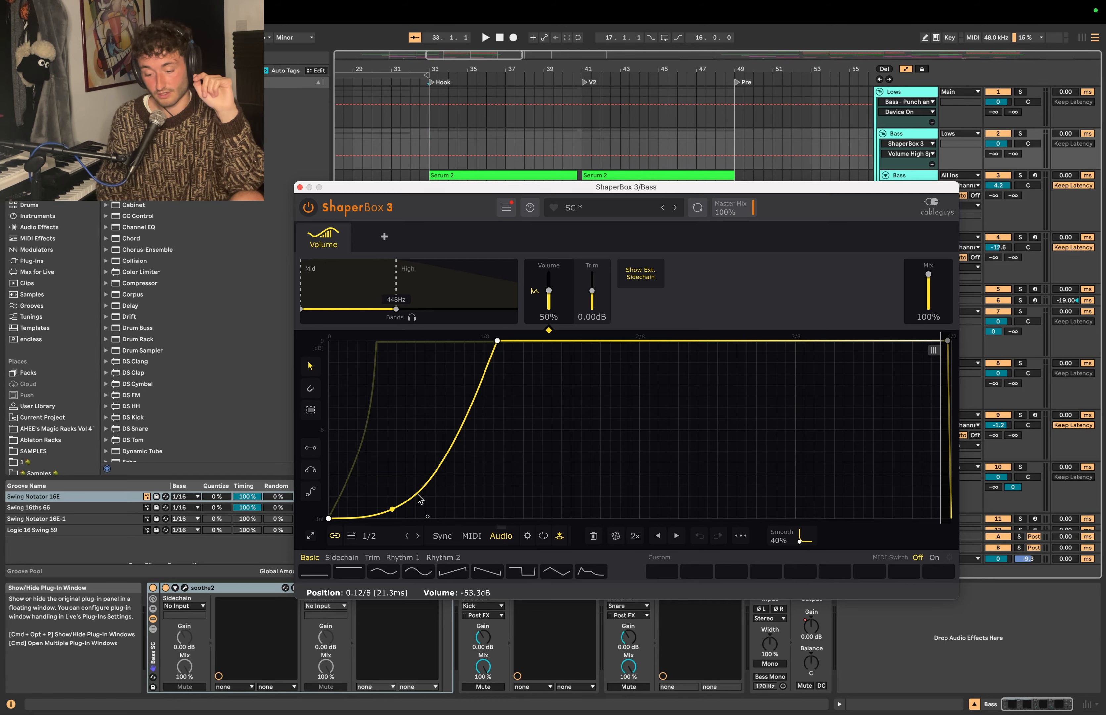
{"action": "key", "text": "space"}
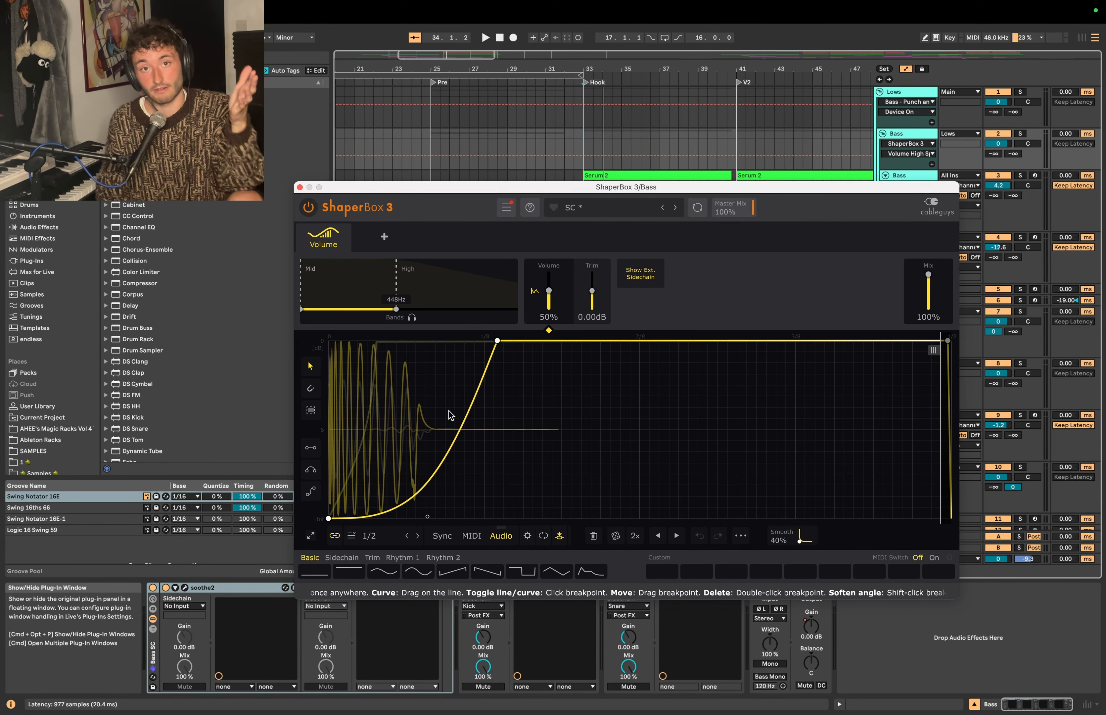
{"action": "left_click", "coordinate": [417, 268]}
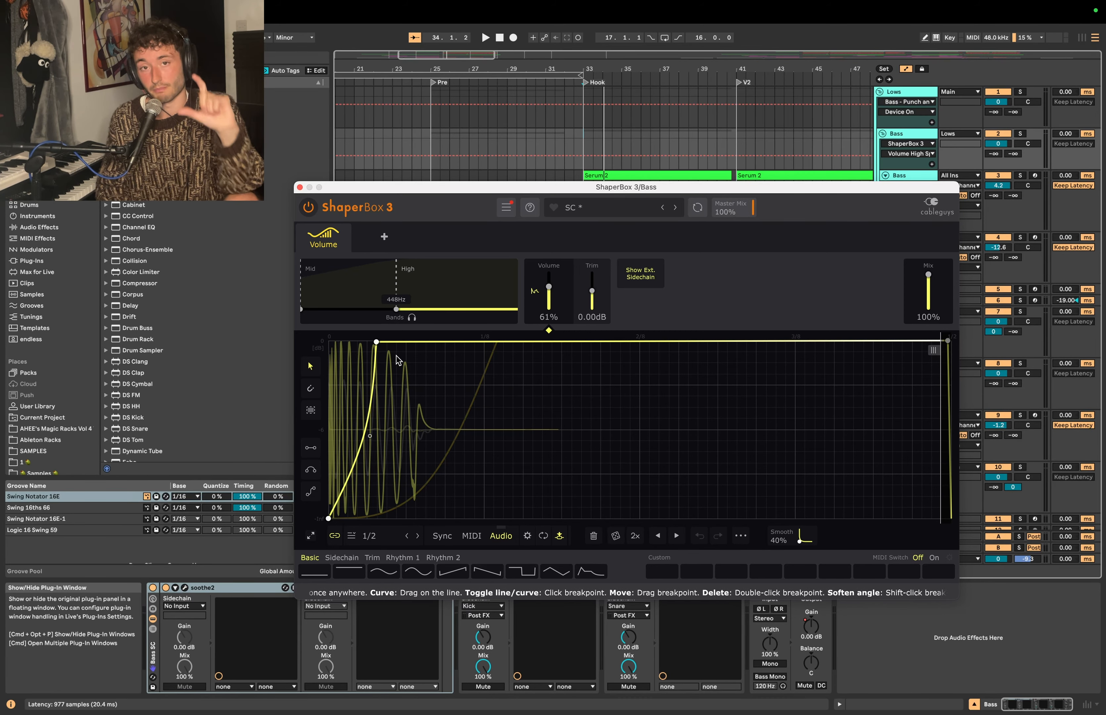
{"action": "left_click", "coordinate": [353, 284]}
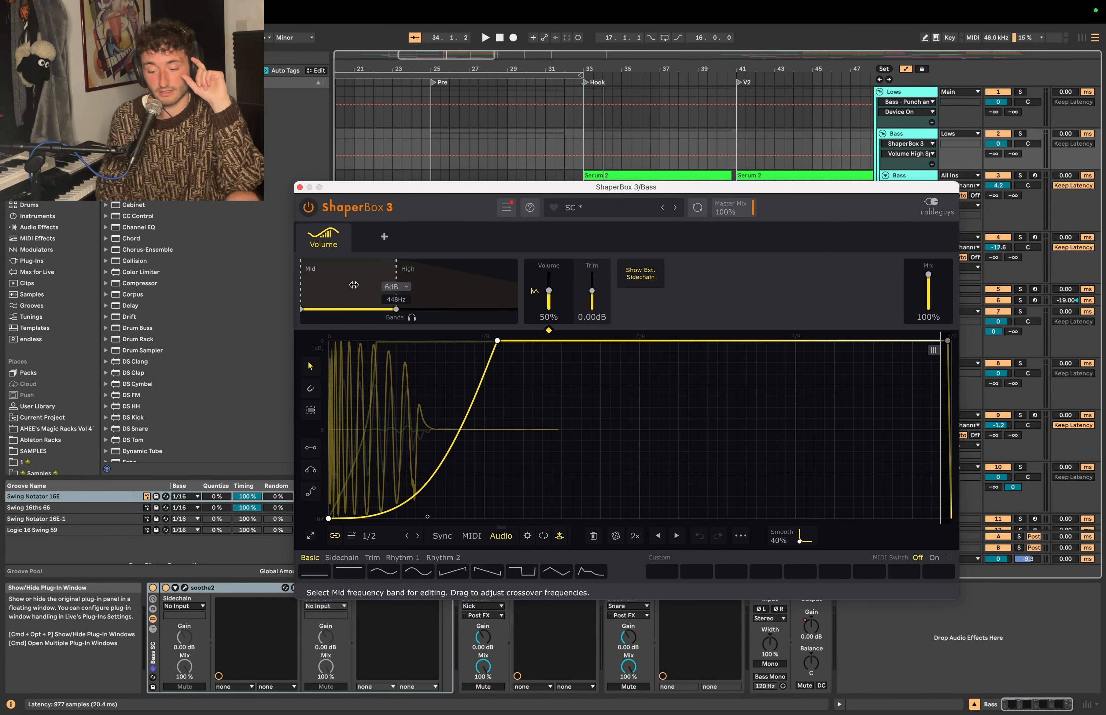
Step: Close the ShaperBox 3 window and play the arrangement through the Hook and V2
{"action": "left_click", "coordinate": [300, 187]}
{"action": "key", "text": "space"}
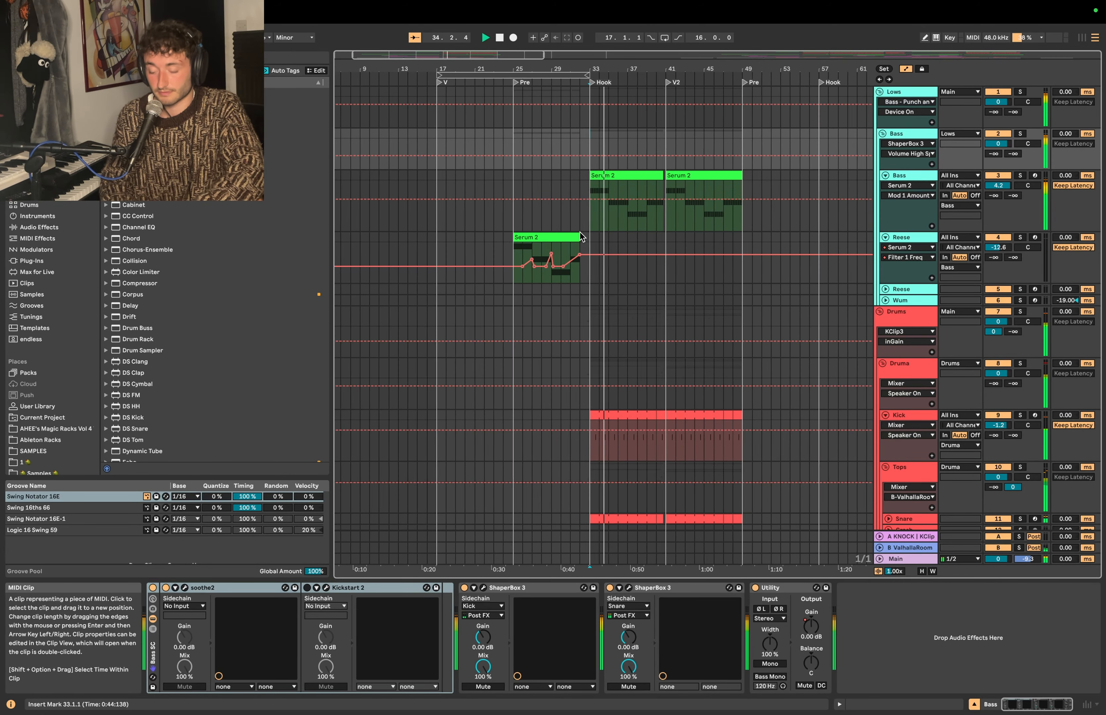
{"action": "scroll", "coordinate": [579, 231], "scroll_direction": "down", "scroll_amount": 2}
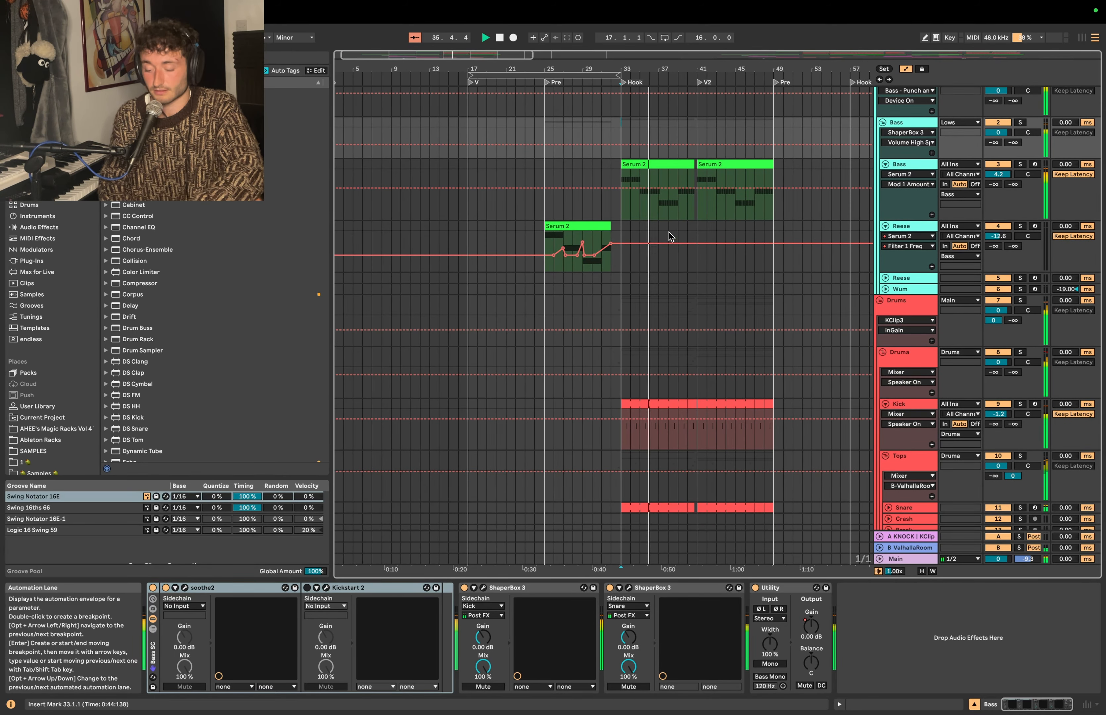
Step: Fold the Bass track and the first Reese track inside the Bass group, and stop playback
{"action": "left_click", "coordinate": [885, 164]}
{"action": "left_click", "coordinate": [885, 177]}
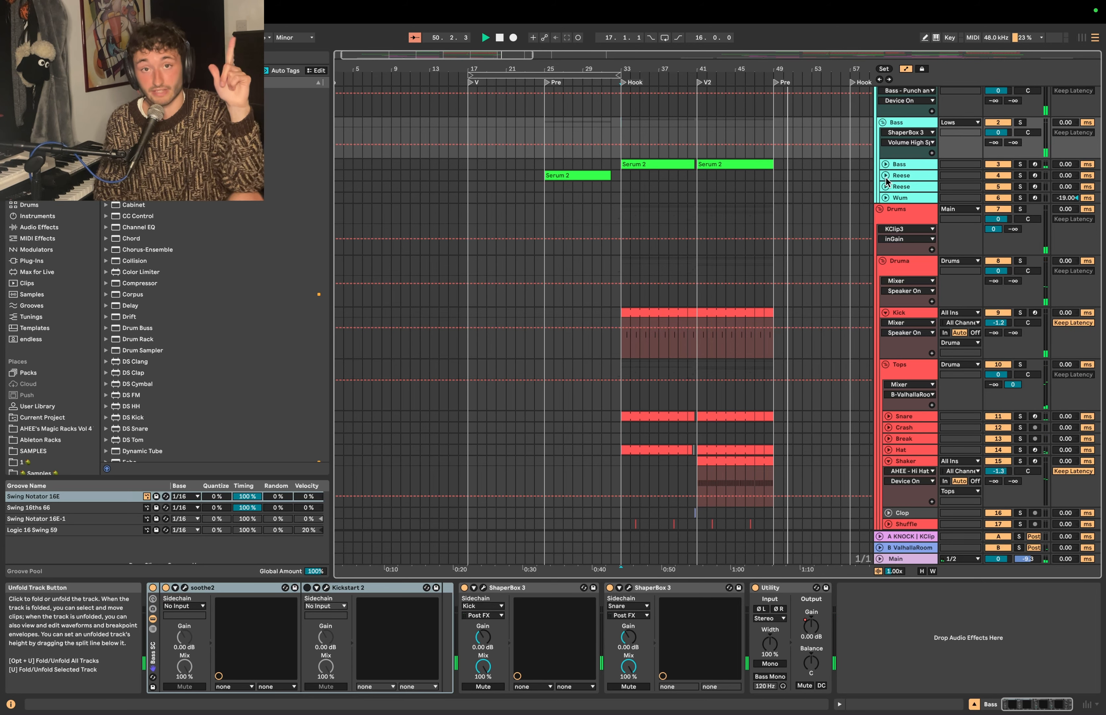
{"action": "key", "text": "space"}
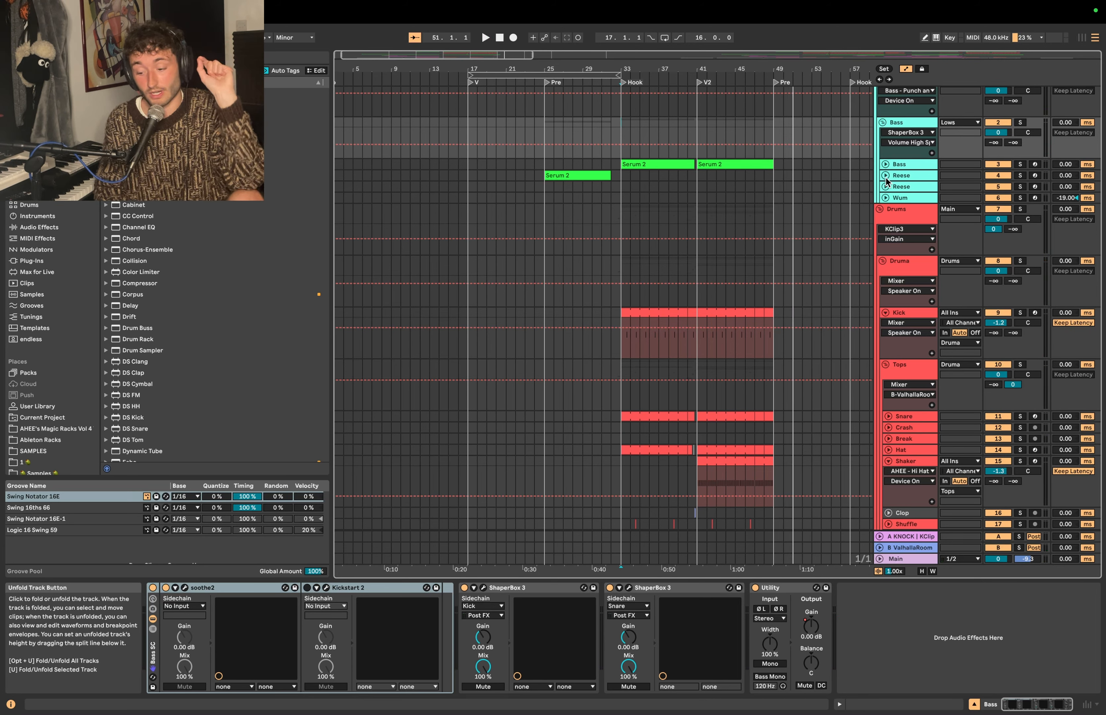